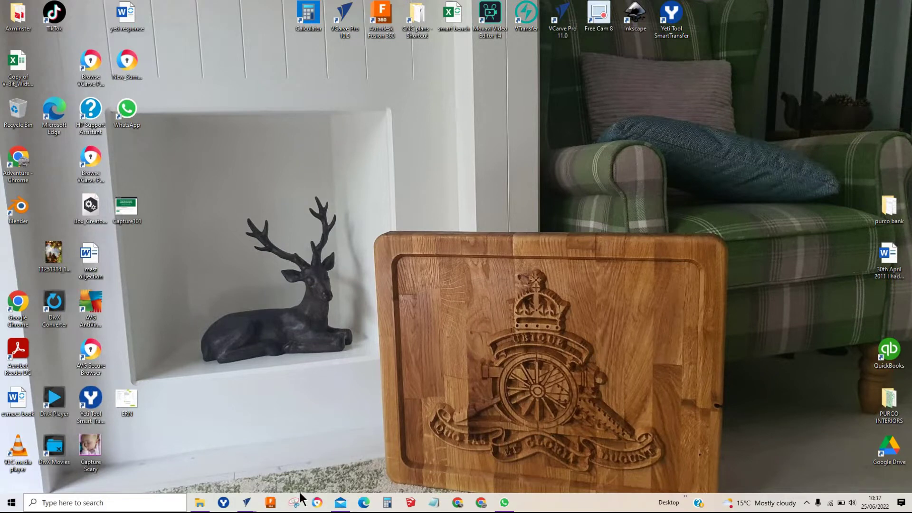
Switch to the VCarve Pro job with the two sheets and moulding images, and make Sheet 1 active.
mouse_move(244, 508)
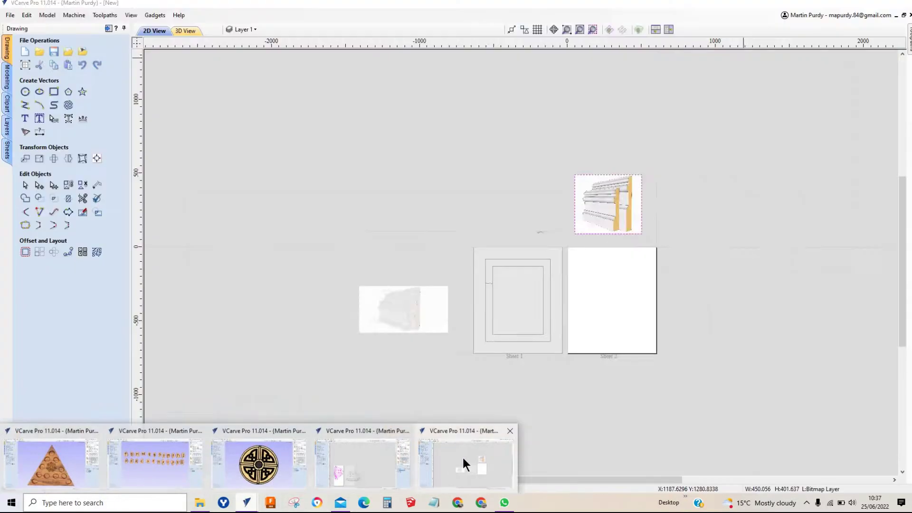
click(462, 456)
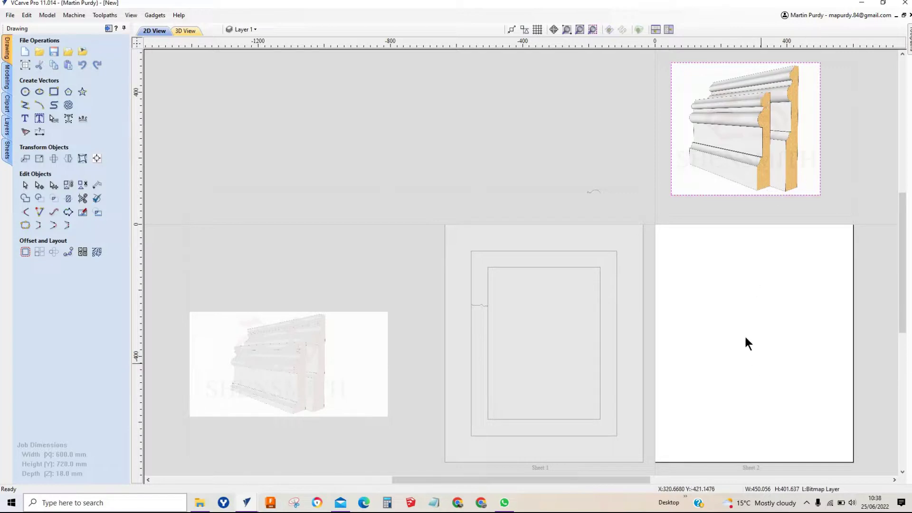
click(559, 342)
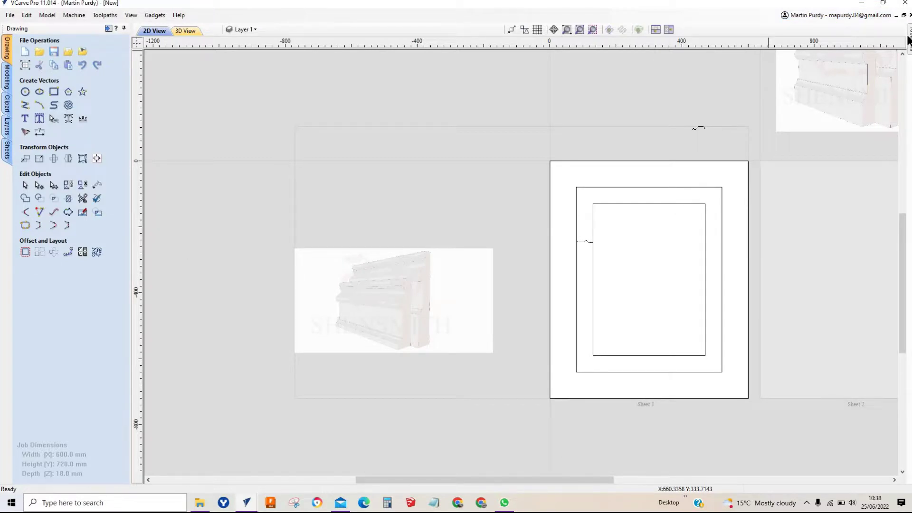
Preview all toolpaths of Sheet 1 and examine the moulded door panel in 3D from several angles.
click(908, 41)
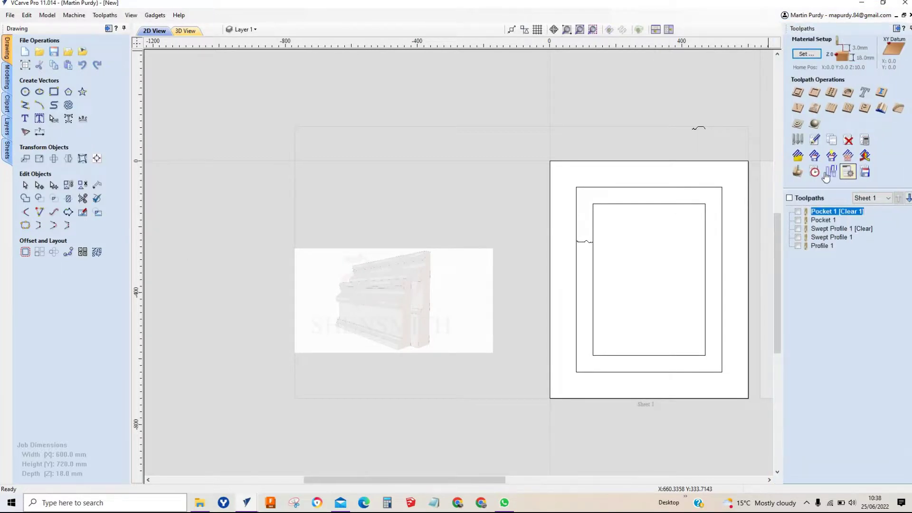
click(805, 174)
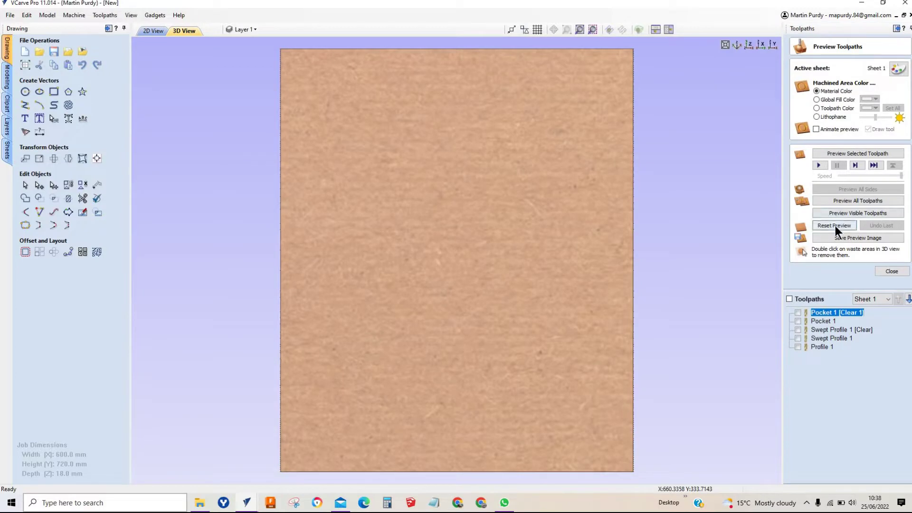
click(841, 199)
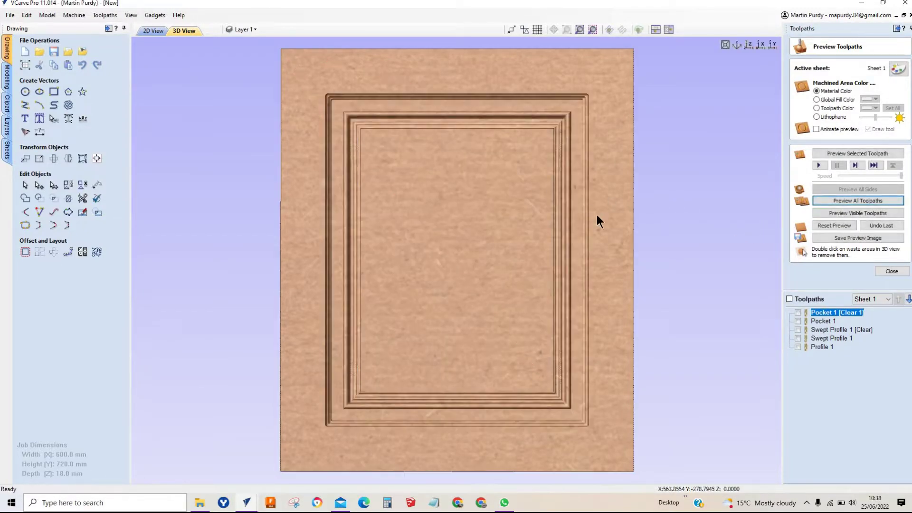
drag(532, 219, 491, 124)
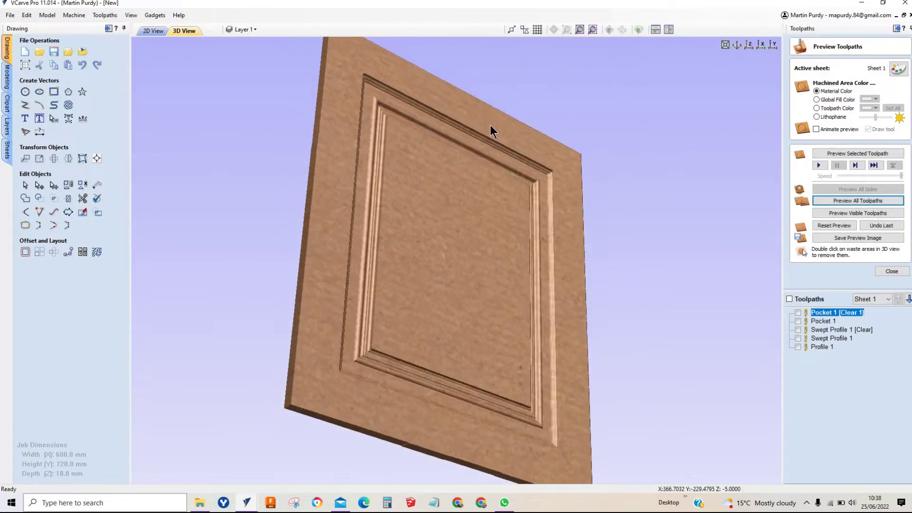
drag(495, 197, 483, 160)
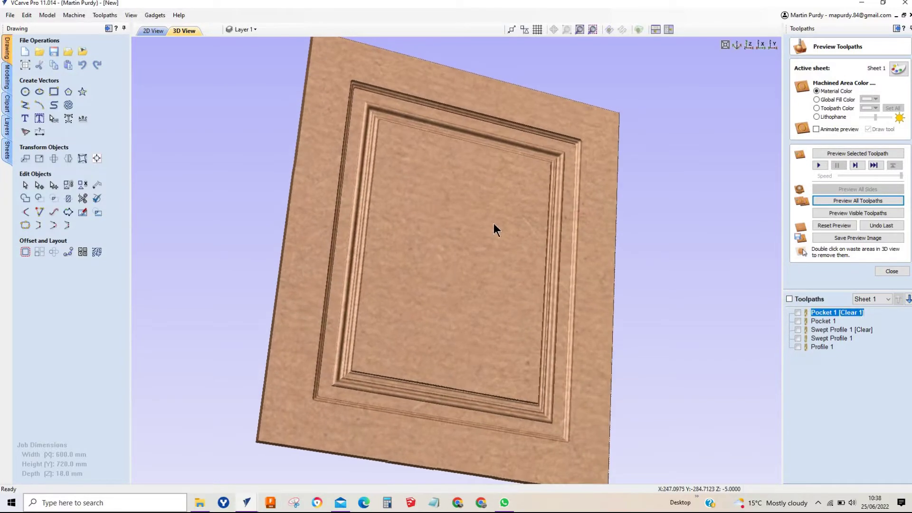
drag(537, 304, 558, 303)
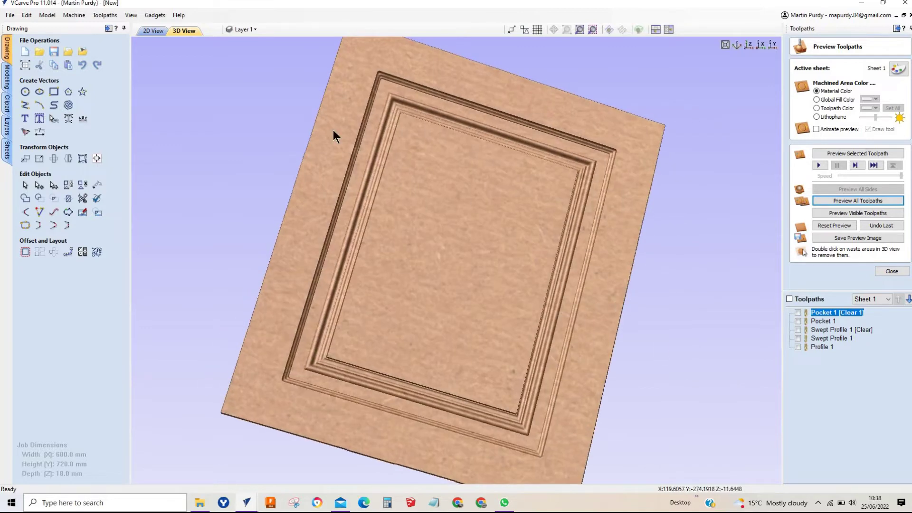
Return to the 2D drawing and make Sheet 2 the active sheet.
click(148, 31)
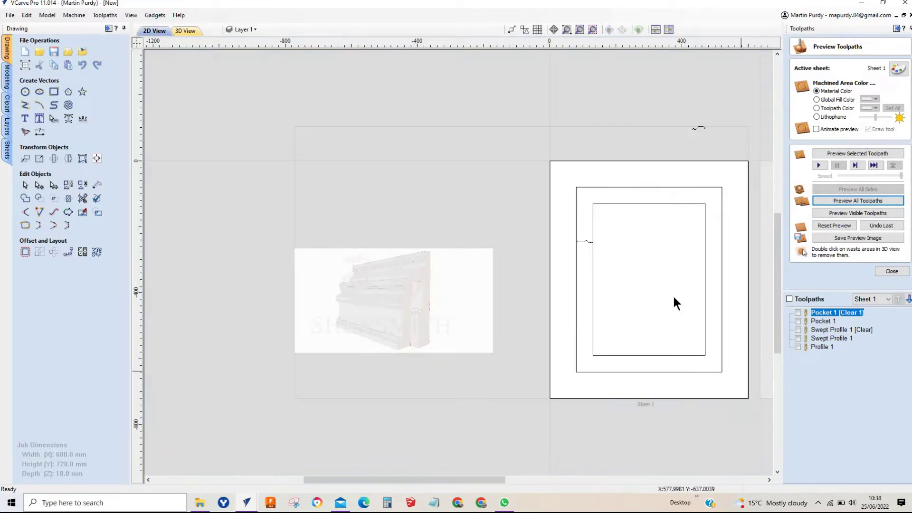
scroll(679, 300, down, 3)
click(694, 295)
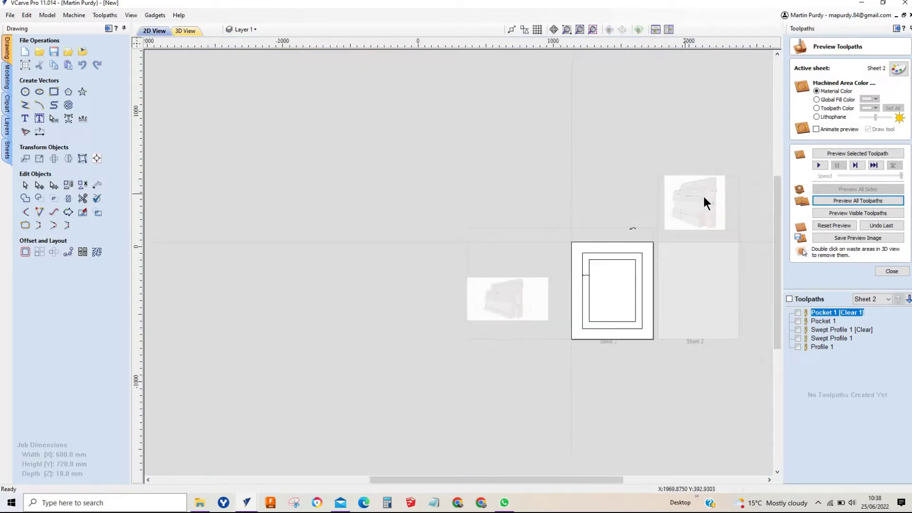
Trace the topmost concave curve of the front moulding's cross-section with a three-point arc of about 36.4 mm radius.
scroll(474, 214, up, 6)
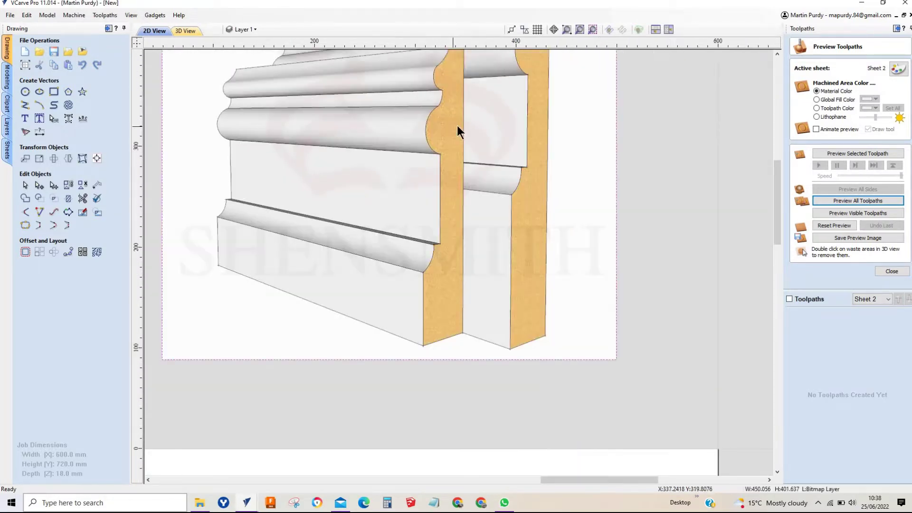
scroll(457, 110, down, 2)
scroll(448, 63, up, 3)
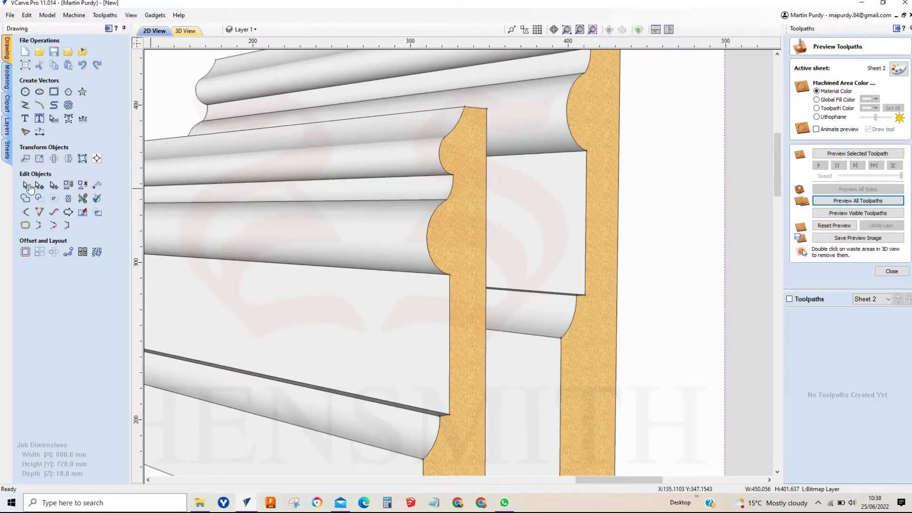
click(39, 105)
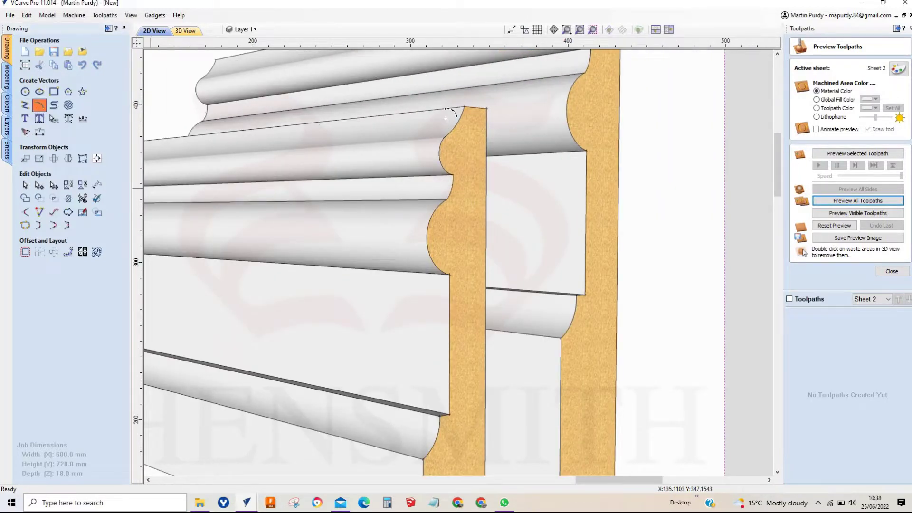
scroll(466, 110, up, 3)
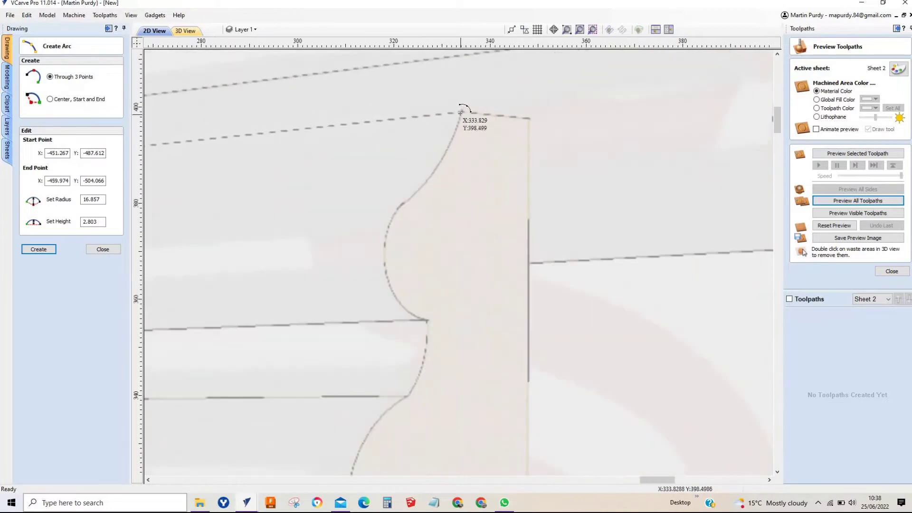
click(461, 112)
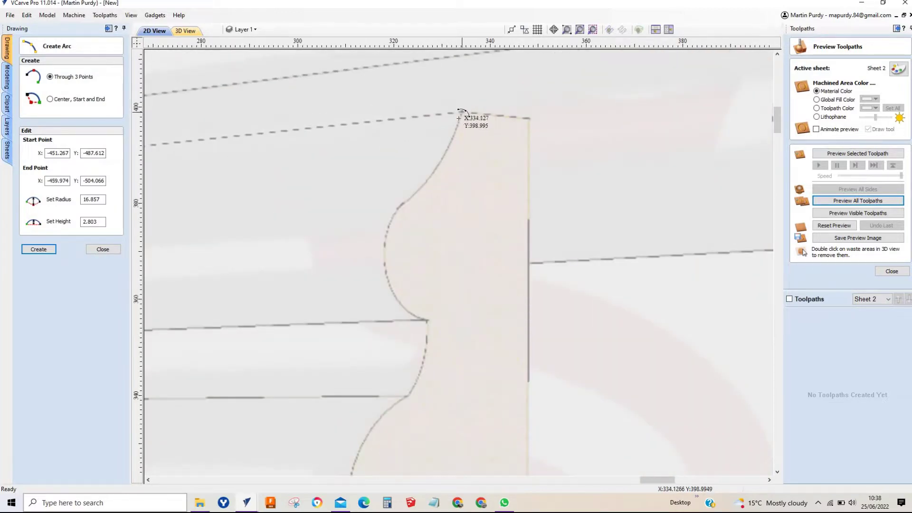
click(397, 207)
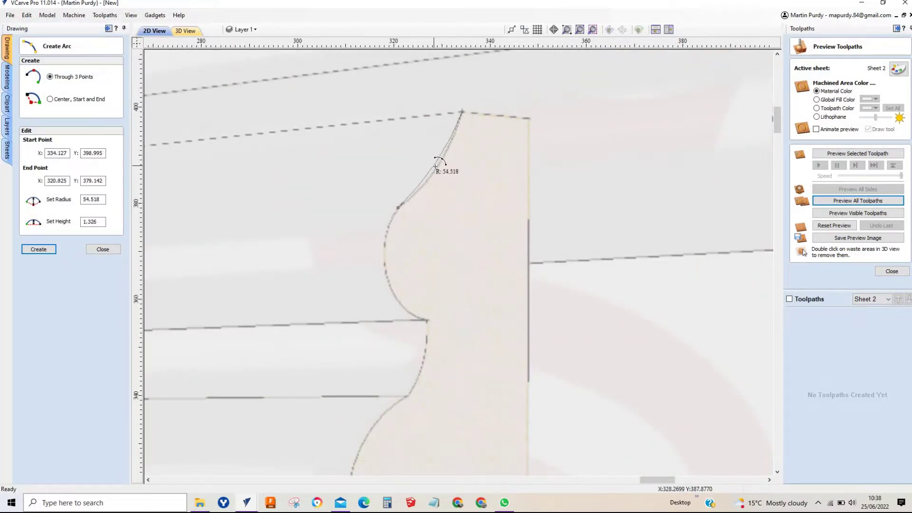
click(436, 170)
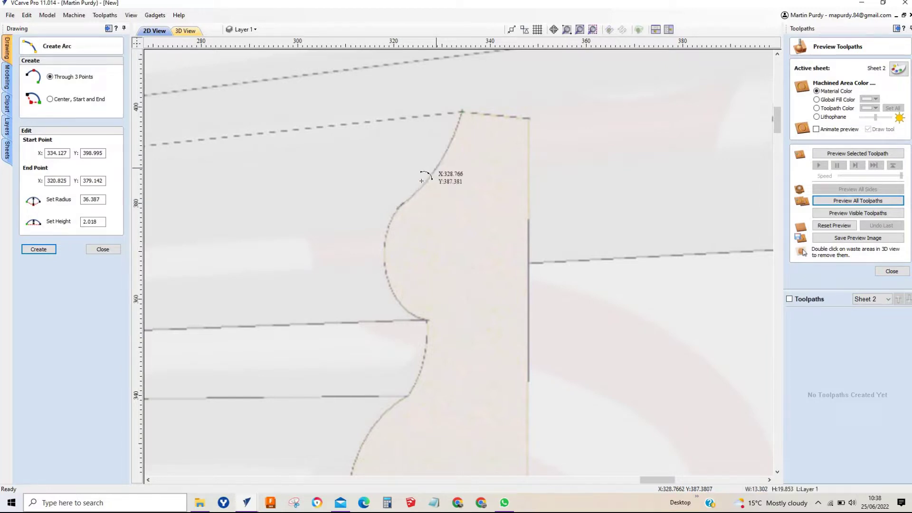
Trace the upper bead and the short curve below it with three-point arcs of about 15.6 mm and 30.6 mm radius.
click(398, 208)
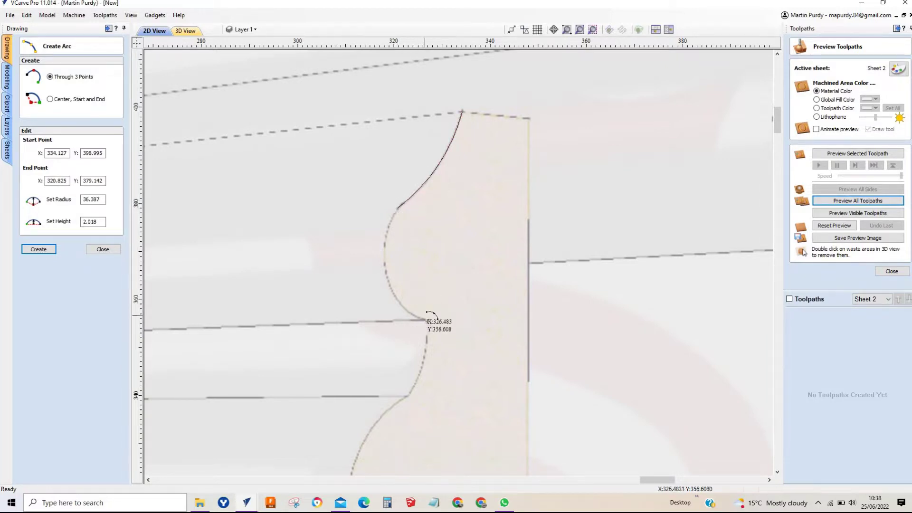
click(426, 320)
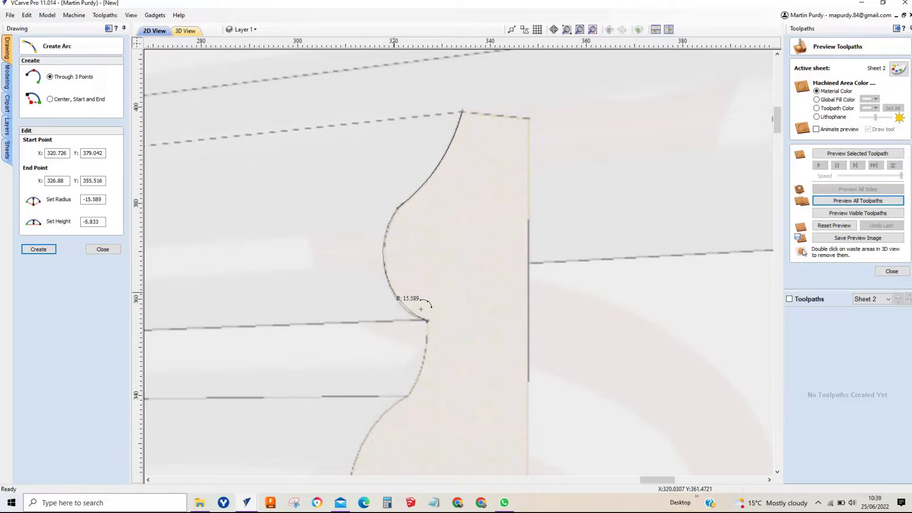
click(428, 320)
key(Return)
click(413, 382)
click(423, 369)
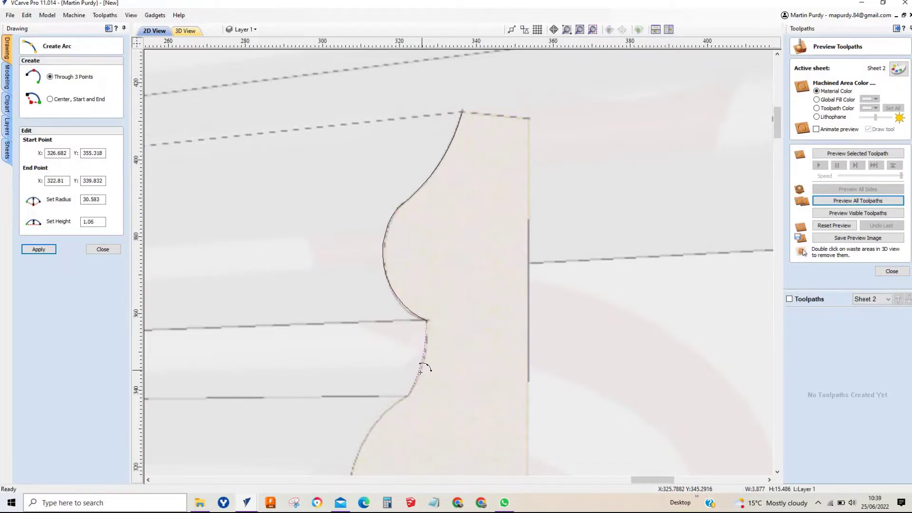
Trace the large lower bead of the front moulding with a three-point arc of about 27.3 mm radius.
scroll(423, 369, down, 3)
scroll(418, 421, up, 10)
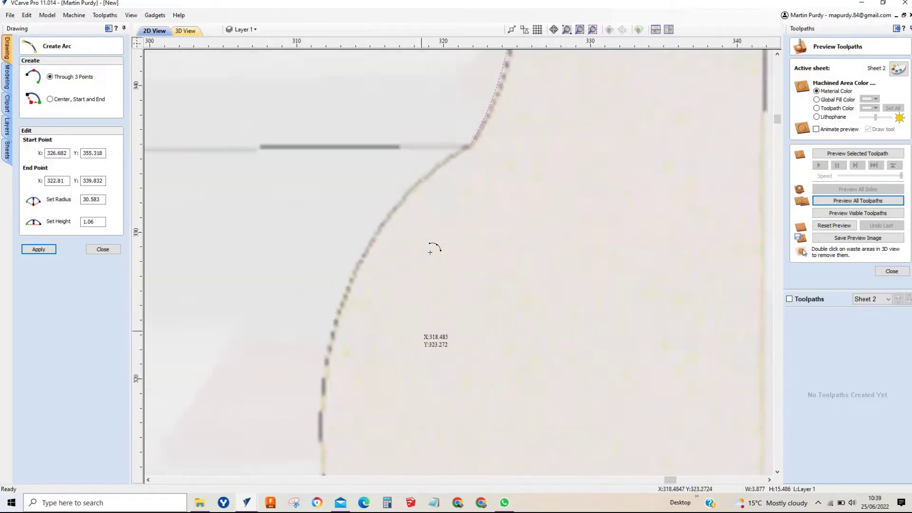
click(485, 91)
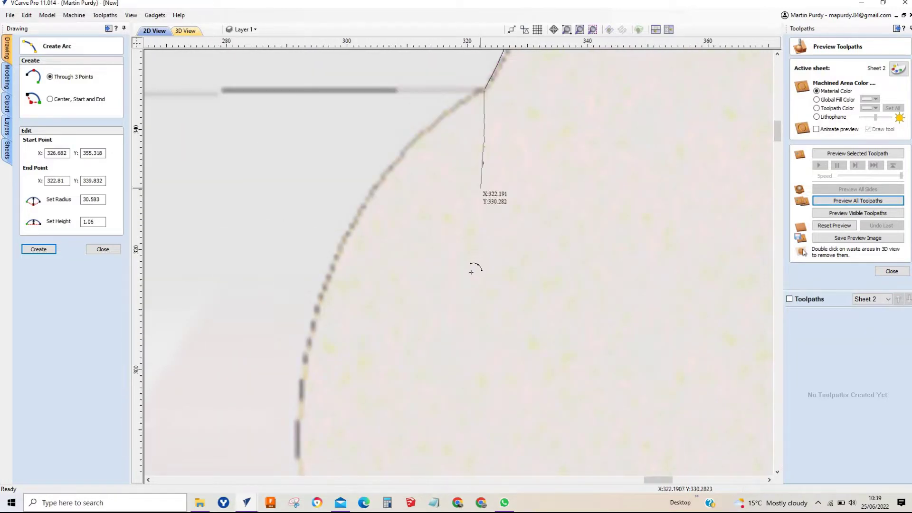
scroll(478, 308, down, 3)
scroll(481, 349, up, 2)
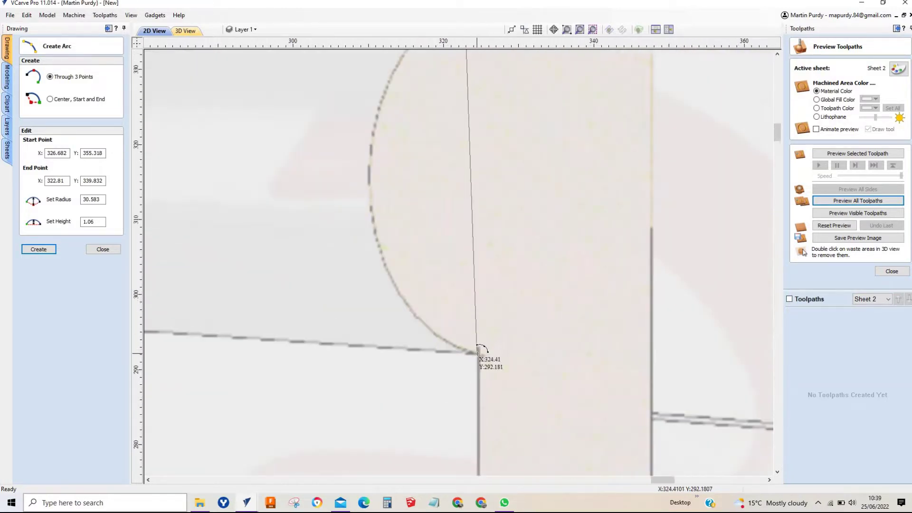
click(478, 353)
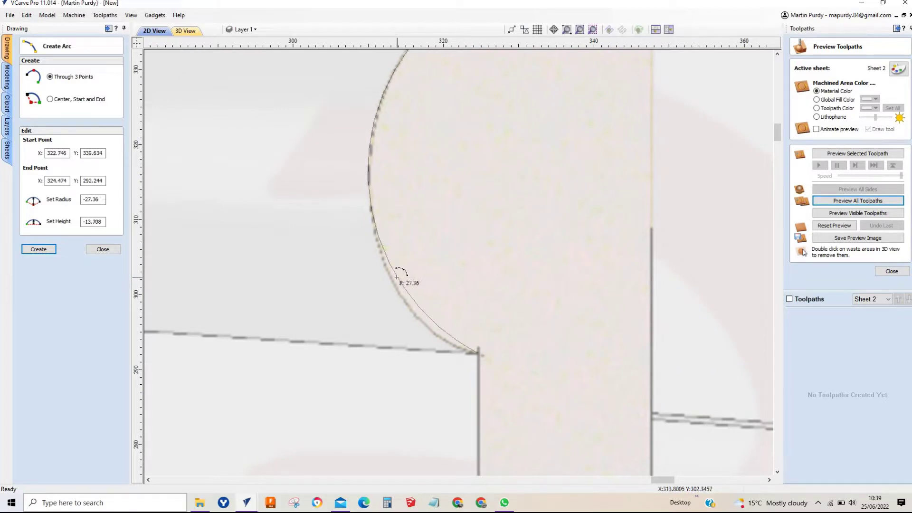
click(409, 284)
scroll(501, 353, down, 3)
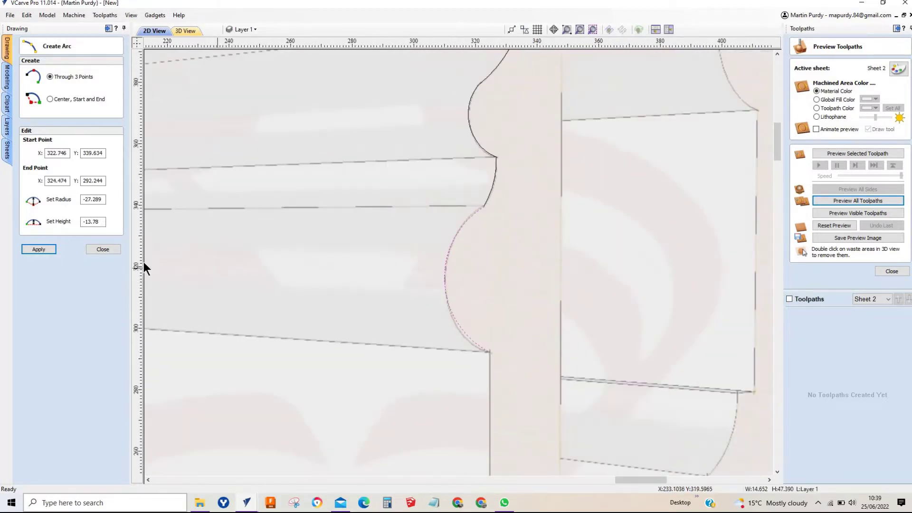
click(103, 249)
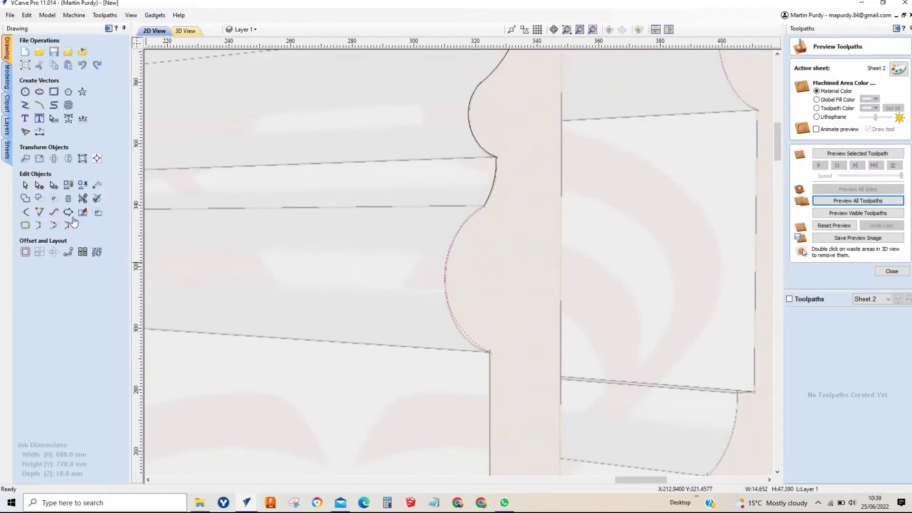
Draw a polyline from the large bead's lower end down the flat face, about 89 mm, and out along the short ledge.
click(25, 91)
click(93, 148)
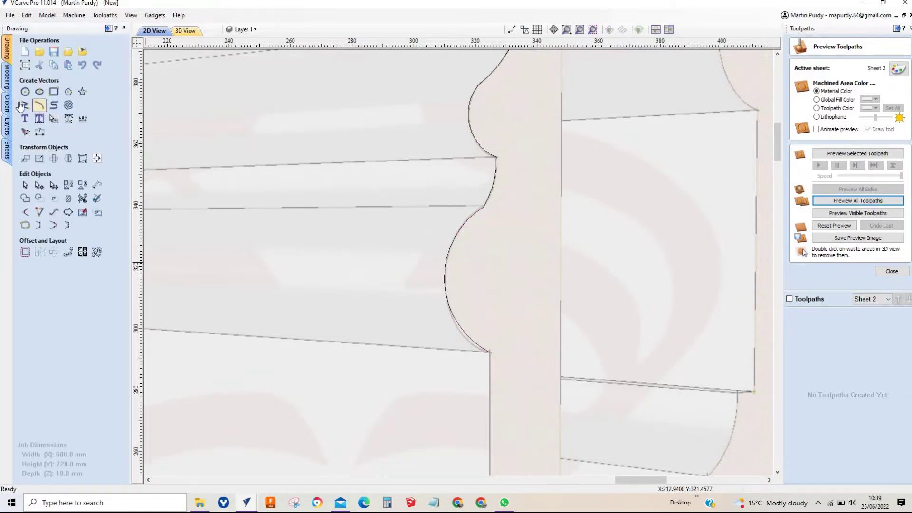
click(88, 91)
scroll(494, 425, down, 2)
scroll(494, 424, down, 2)
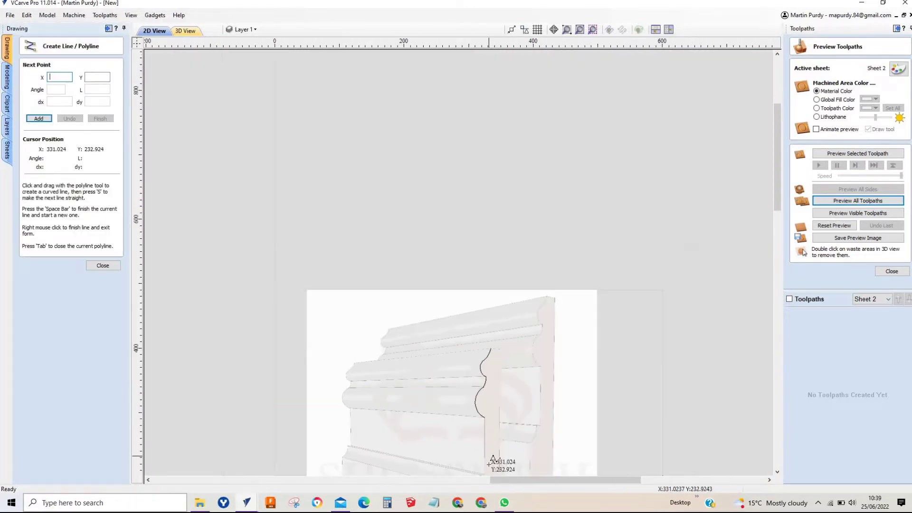
scroll(494, 424, up, 5)
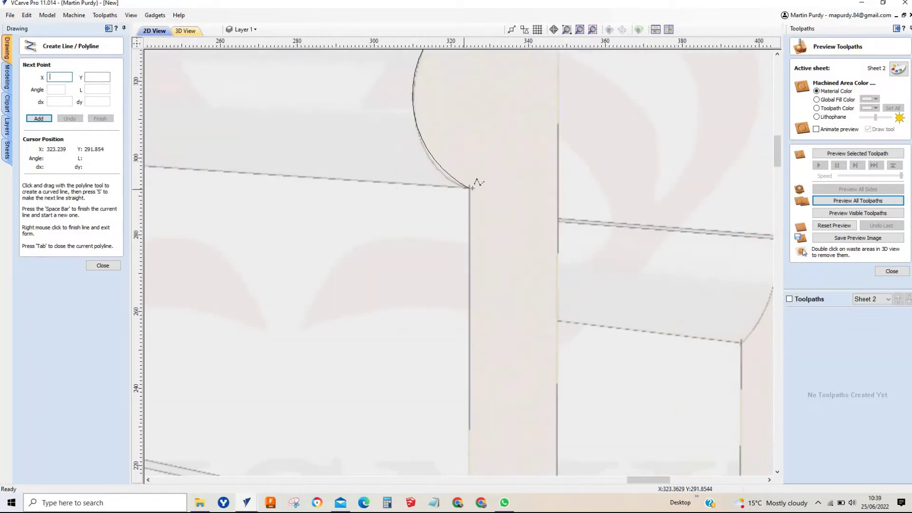
click(470, 188)
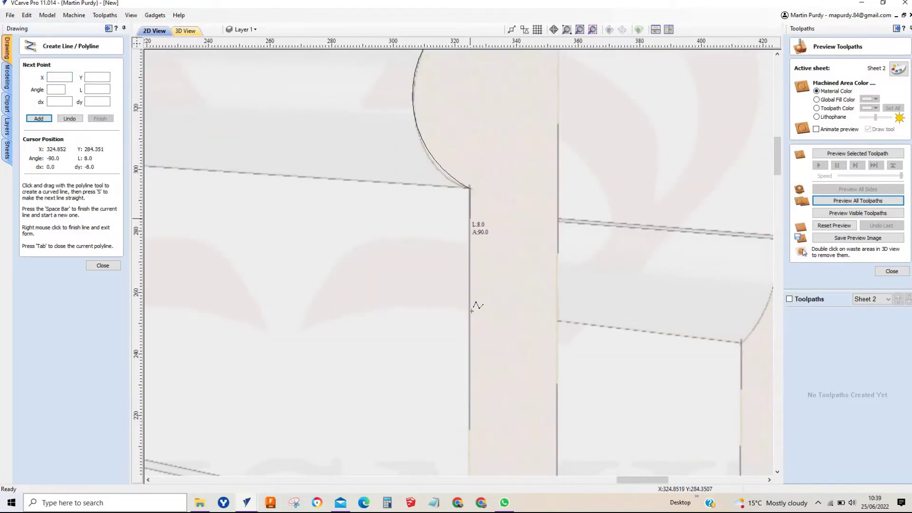
scroll(475, 358, down, 3)
scroll(470, 360, up, 2)
click(470, 359)
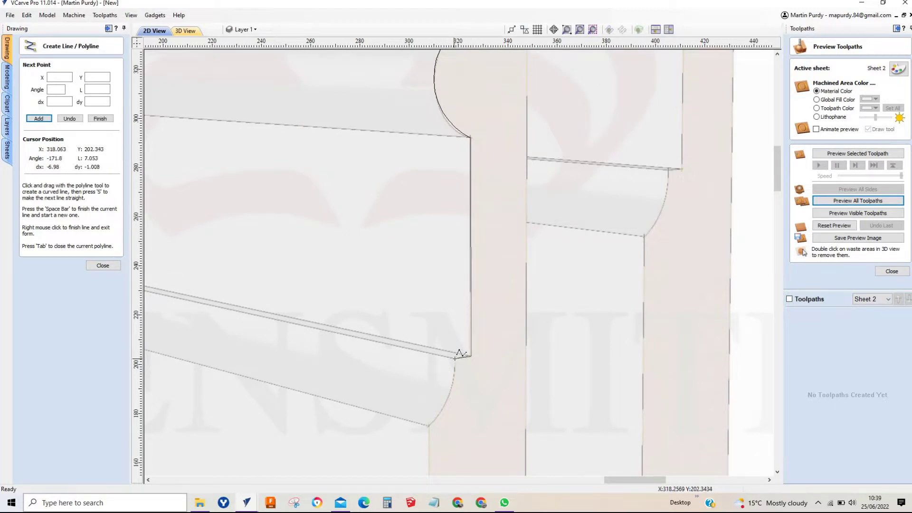
click(110, 265)
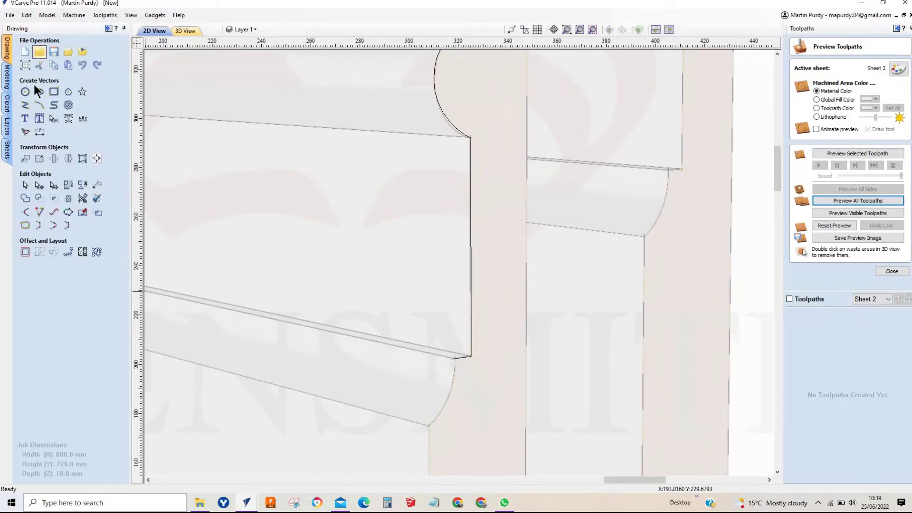
Trace the curve below the ledge with a three-point arc of about 37.7 mm radius, starting at the polyline's end.
click(40, 106)
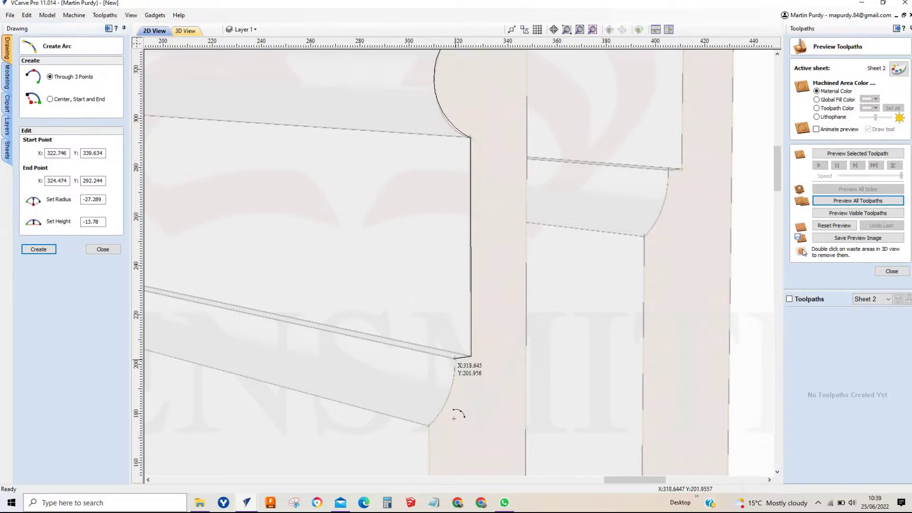
click(455, 359)
click(428, 426)
click(443, 408)
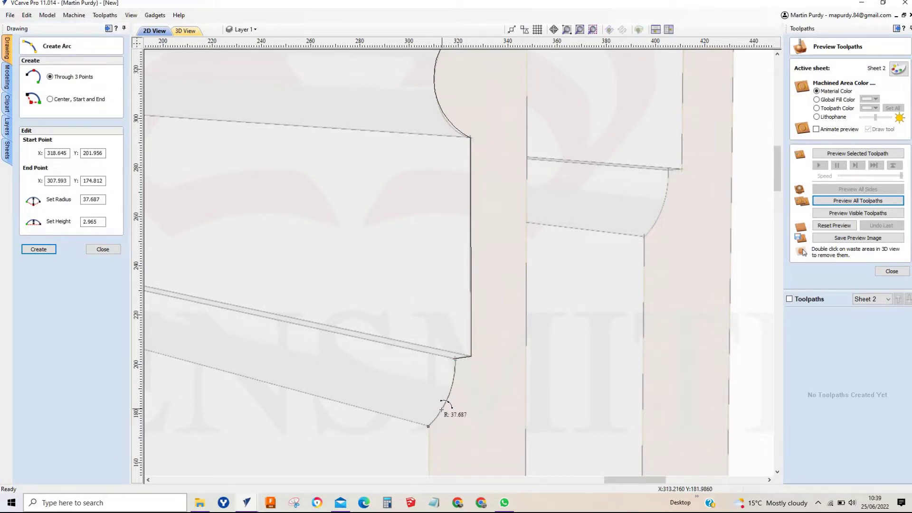
Finish the arc tracing and hide the Bitmap Layer, leaving only the traced vectors showing.
key(Escape)
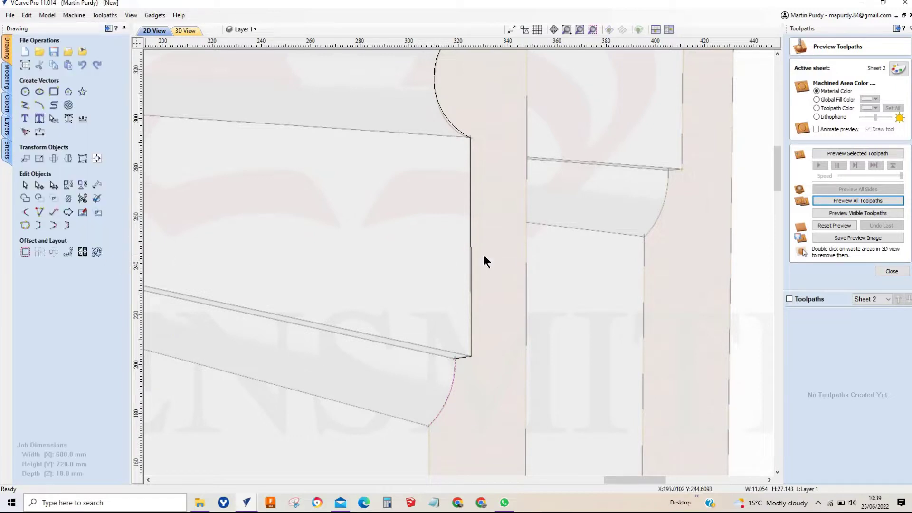
scroll(523, 261, down, 5)
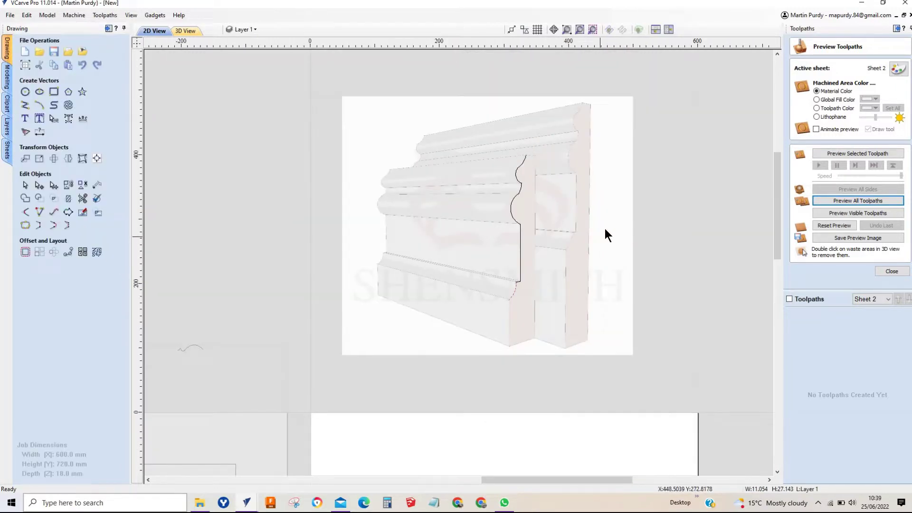
click(606, 229)
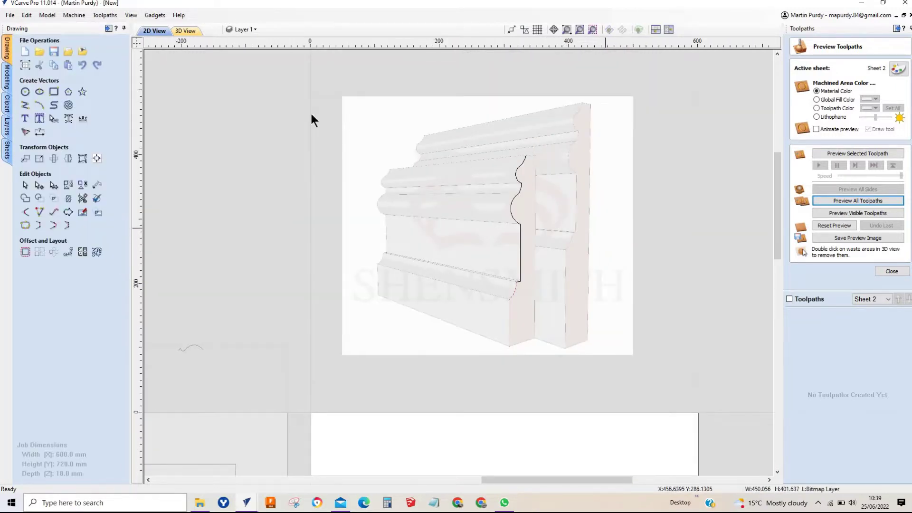
click(244, 29)
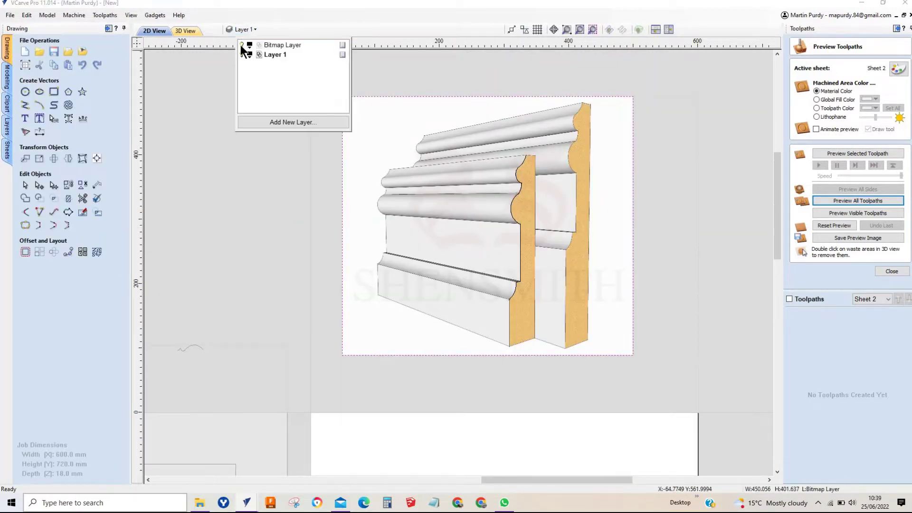
click(241, 45)
click(562, 305)
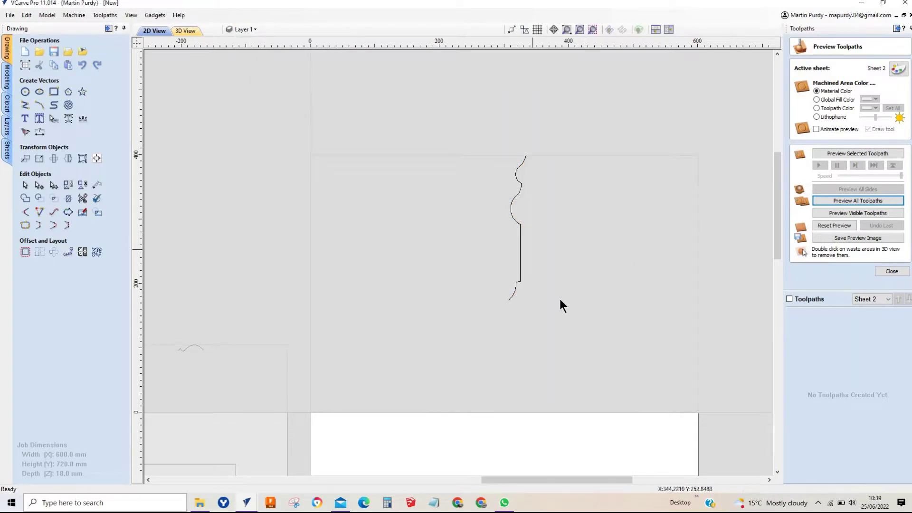
Join all the traced profile vectors into one open vector with a 1.0 mm tolerance.
key(ctrl+a)
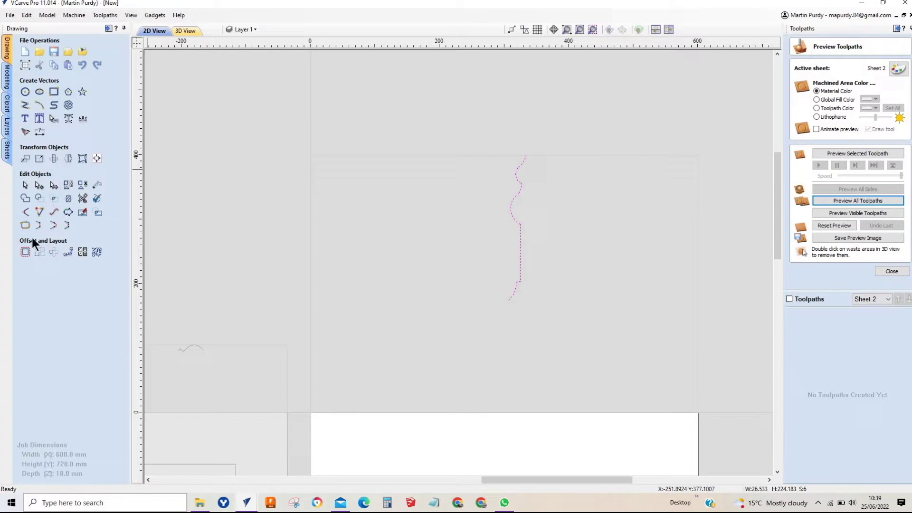
click(25, 224)
click(40, 166)
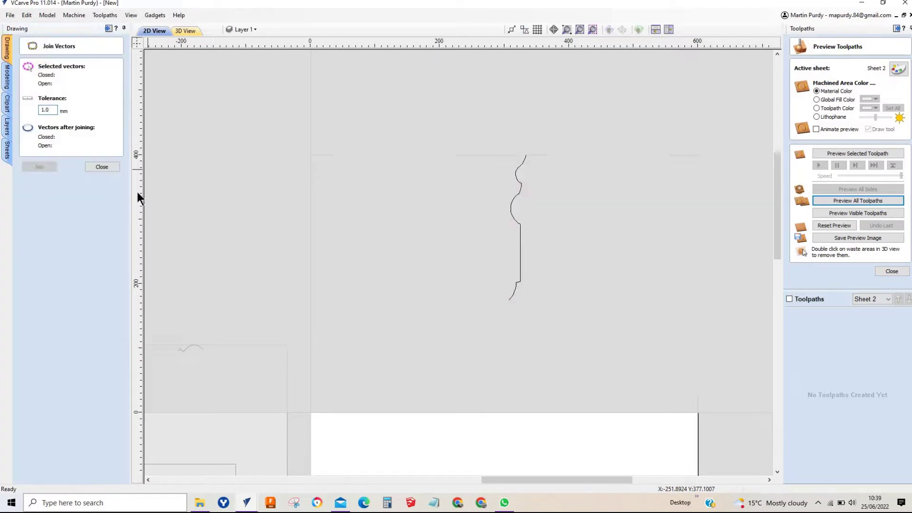
click(519, 262)
click(102, 167)
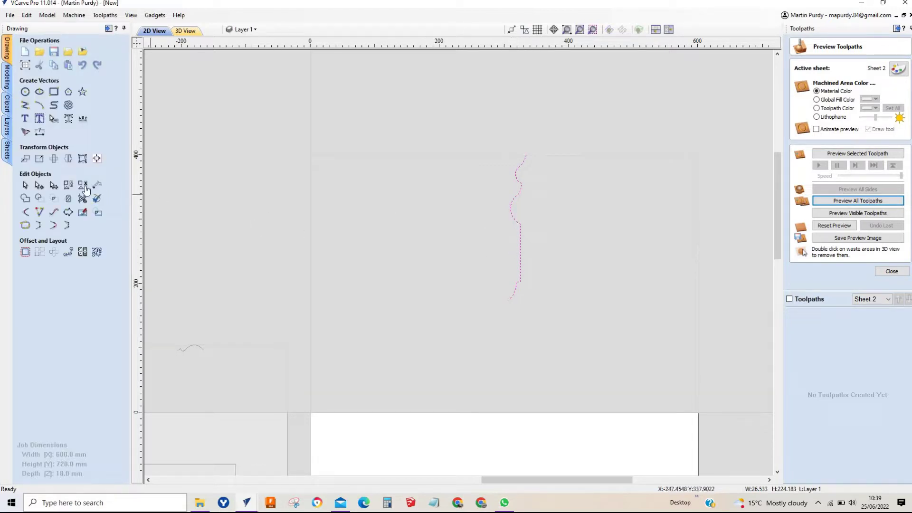
Rotate the joined profile by a relative angle of 90 degrees about its centre.
click(54, 159)
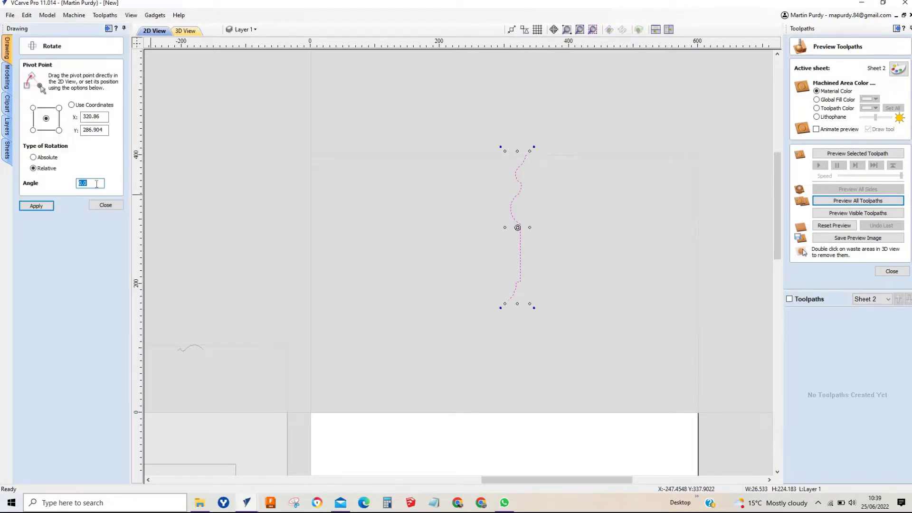
key(Return)
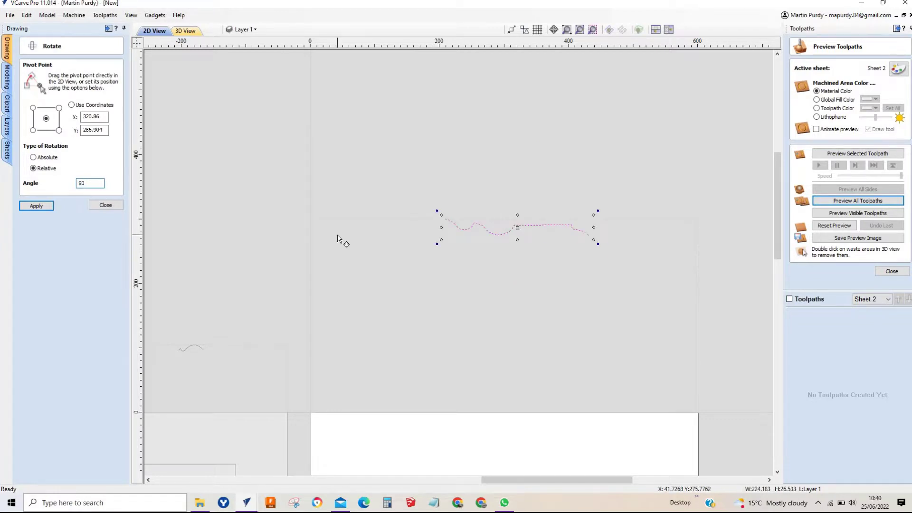
scroll(338, 239, up, 2)
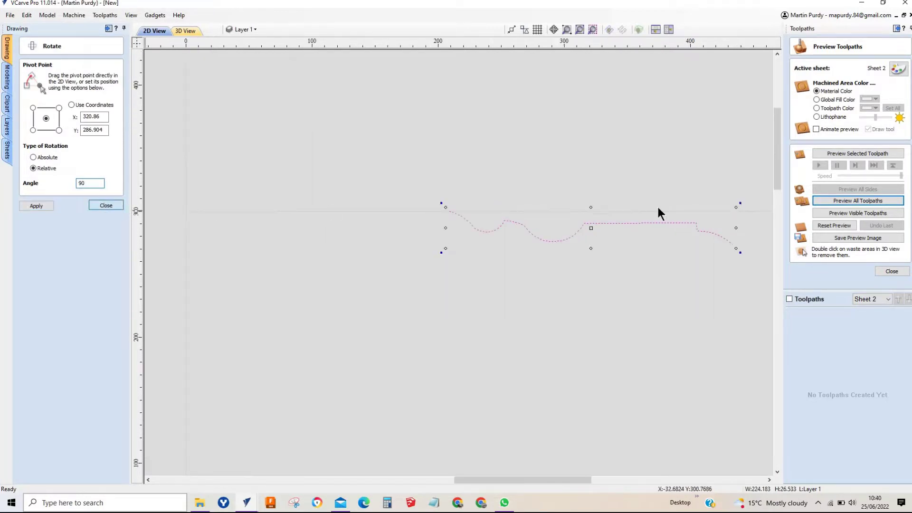
key(Escape)
Draw a near-horizontal reference line about 95 mm long from the large bead's corner, running along the flat face past the ledge.
scroll(723, 233, up, 4)
click(409, 221)
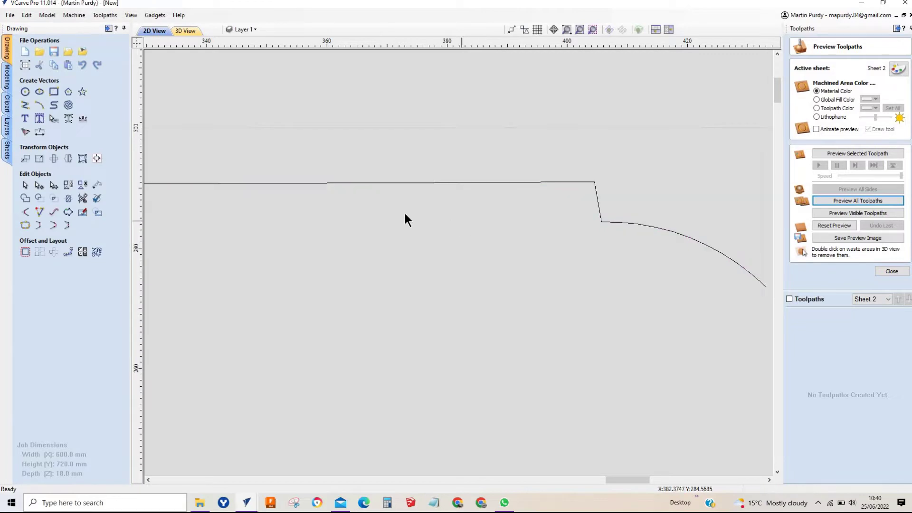
scroll(398, 209, down, 2)
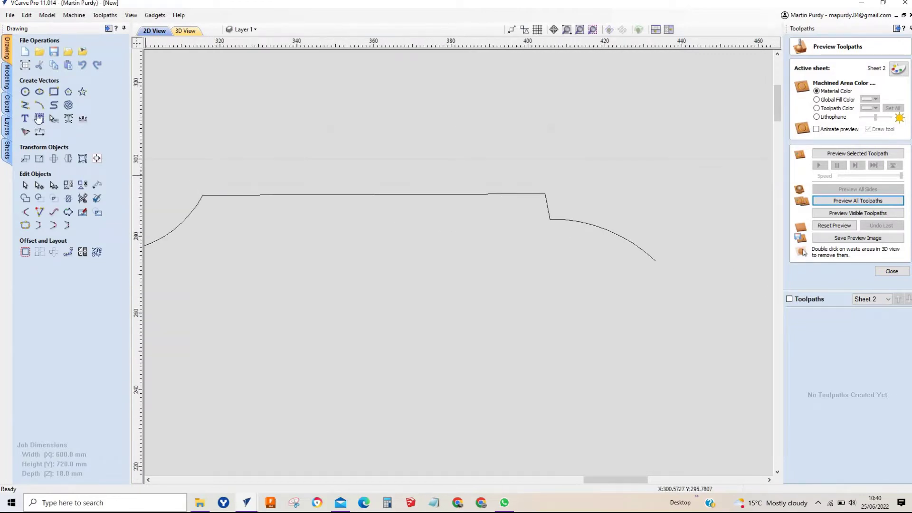
click(25, 105)
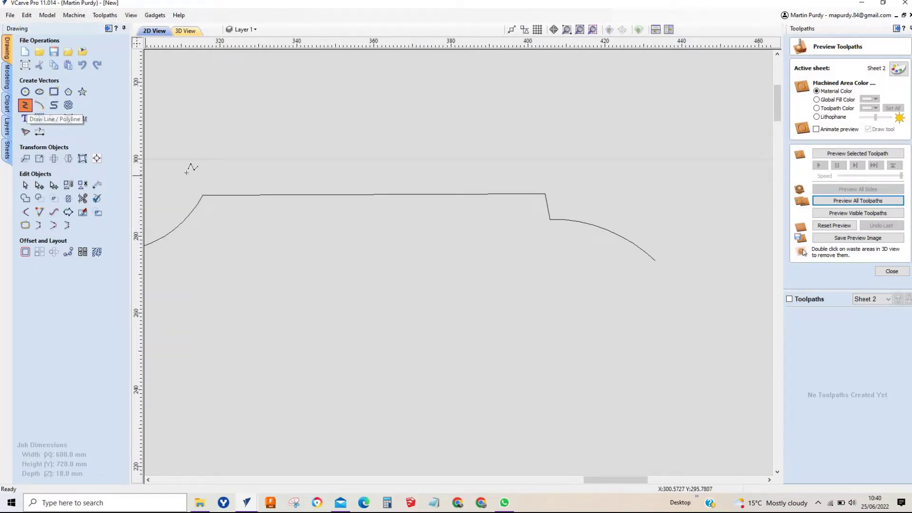
scroll(197, 193, up, 3)
scroll(196, 194, up, 20)
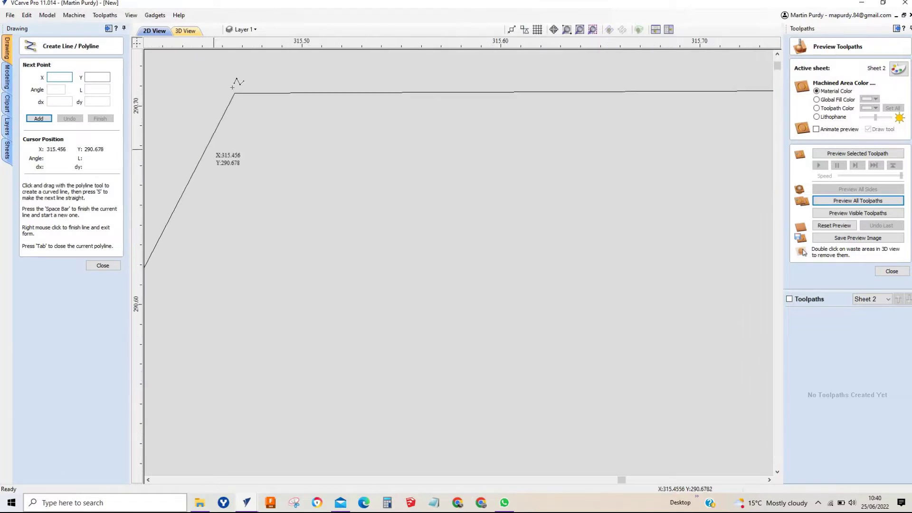
scroll(229, 368, up, 1)
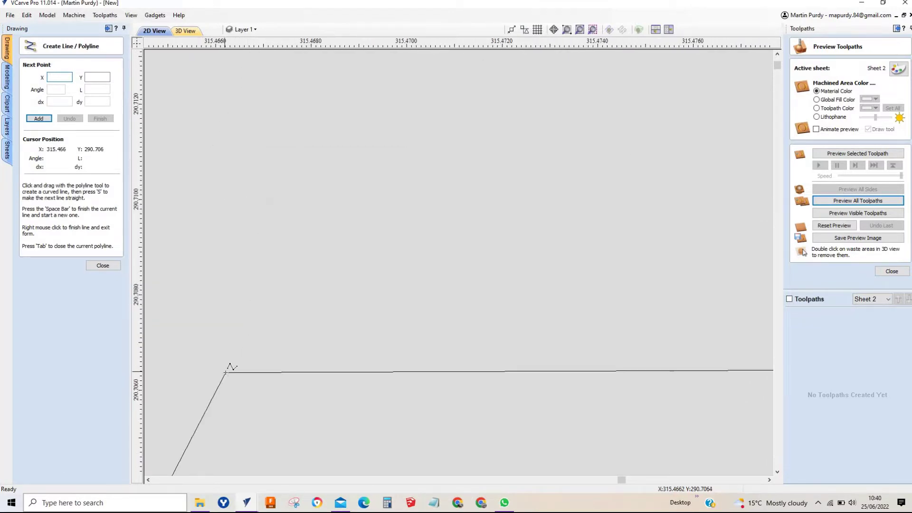
click(229, 369)
scroll(703, 358, down, 20)
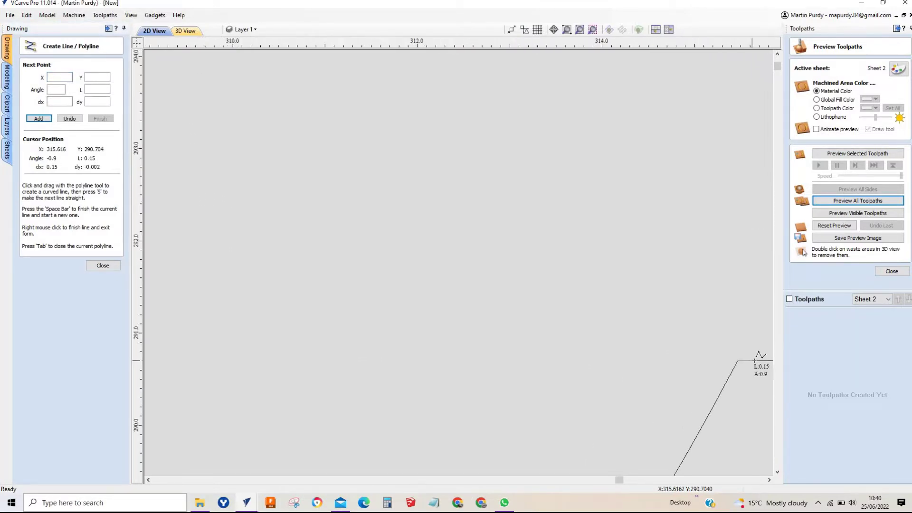
scroll(755, 360, down, 5)
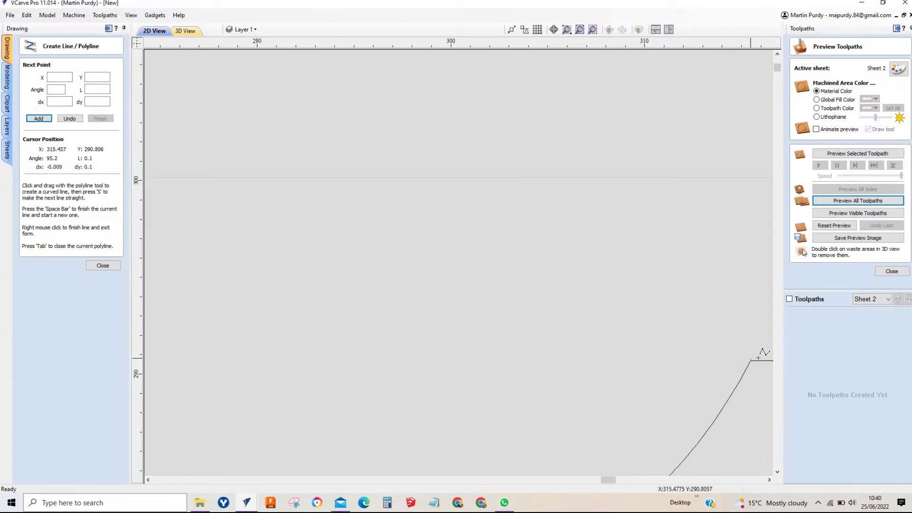
scroll(759, 357, down, 8)
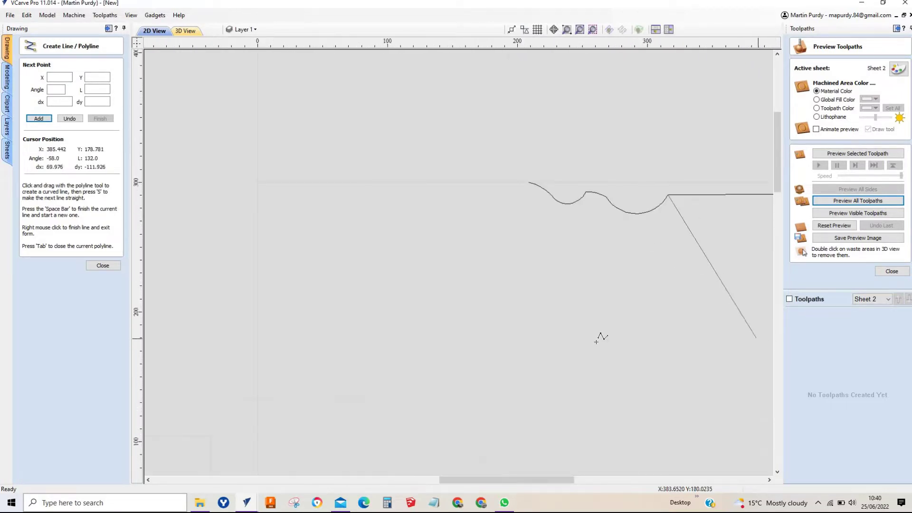
drag(563, 477, 623, 478)
scroll(639, 197, up, 5)
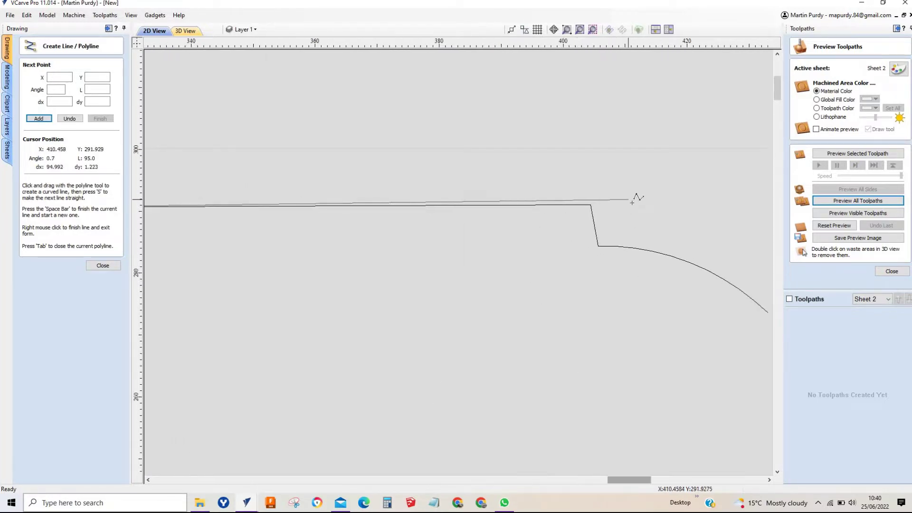
scroll(632, 202, up, 4)
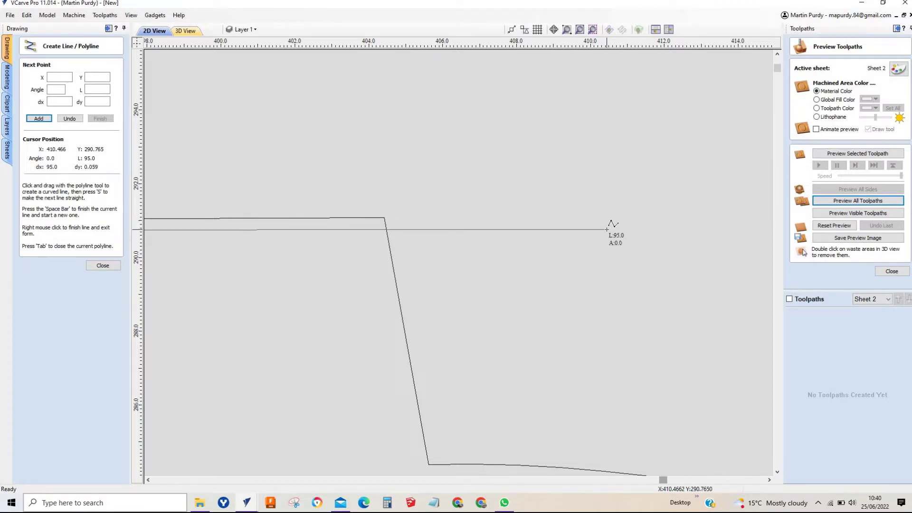
click(607, 230)
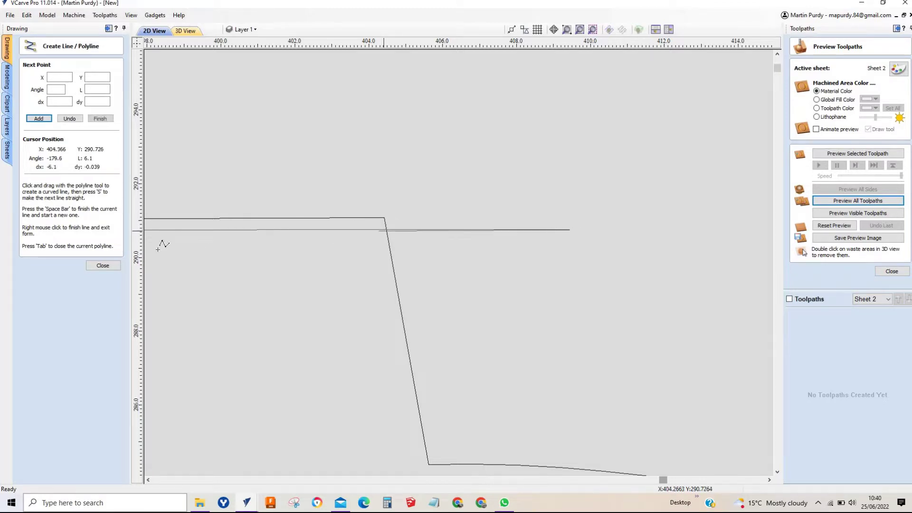
right_click(150, 263)
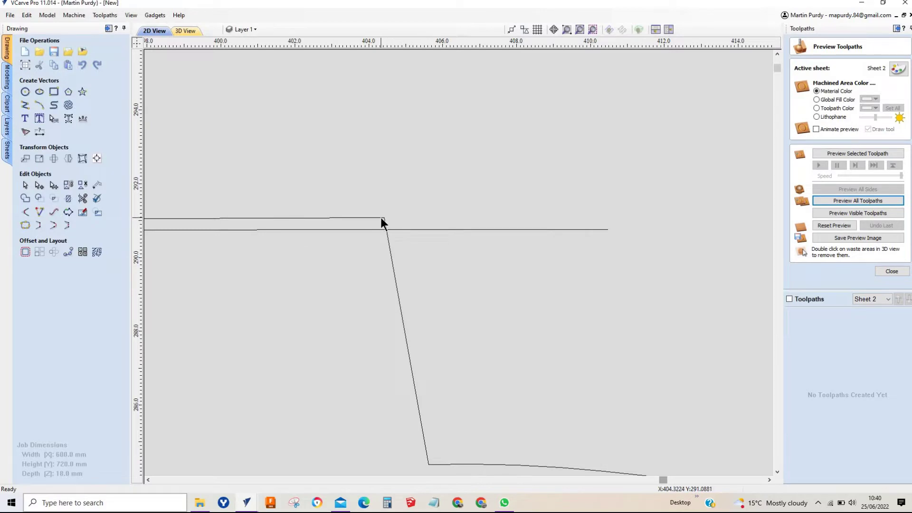
Node-edit the profile to move the flat face's corner node at the ledge down onto the reference line.
click(382, 219)
click(383, 218)
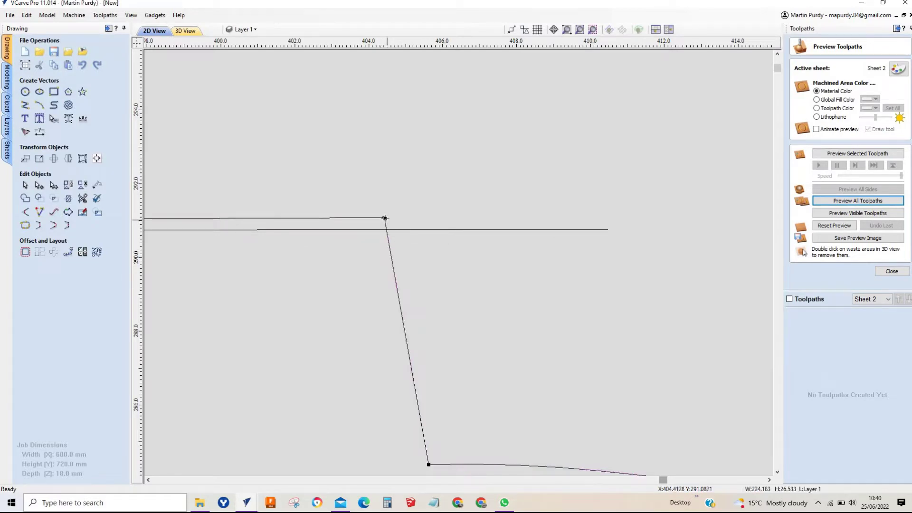
drag(385, 218, 387, 220)
click(426, 278)
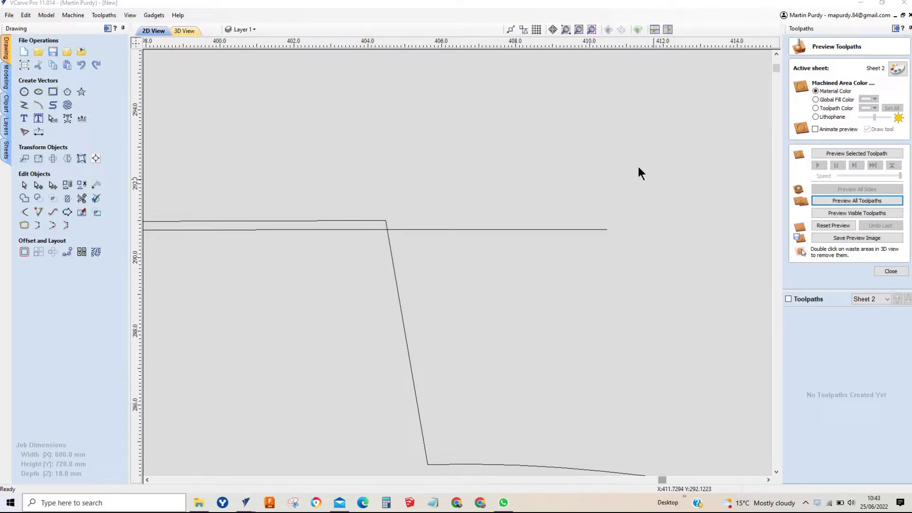
click(385, 228)
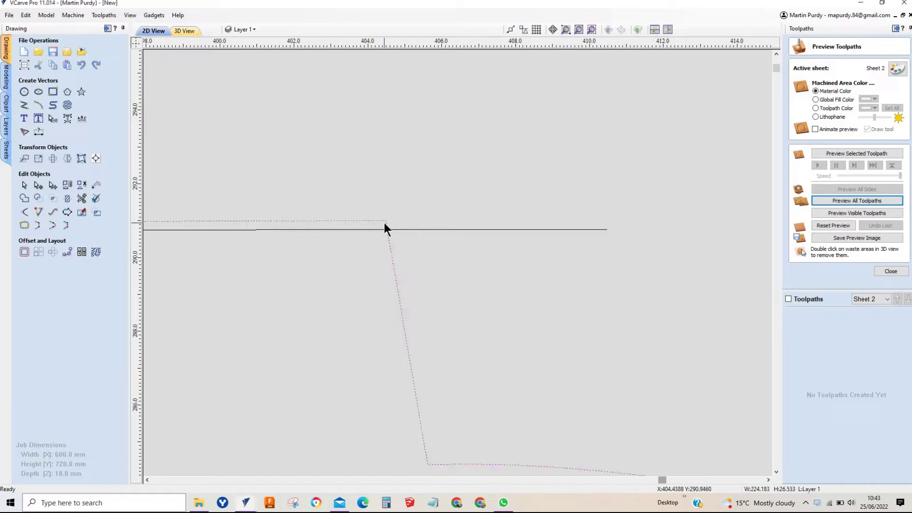
scroll(435, 309, down, 4)
scroll(431, 318, up, 4)
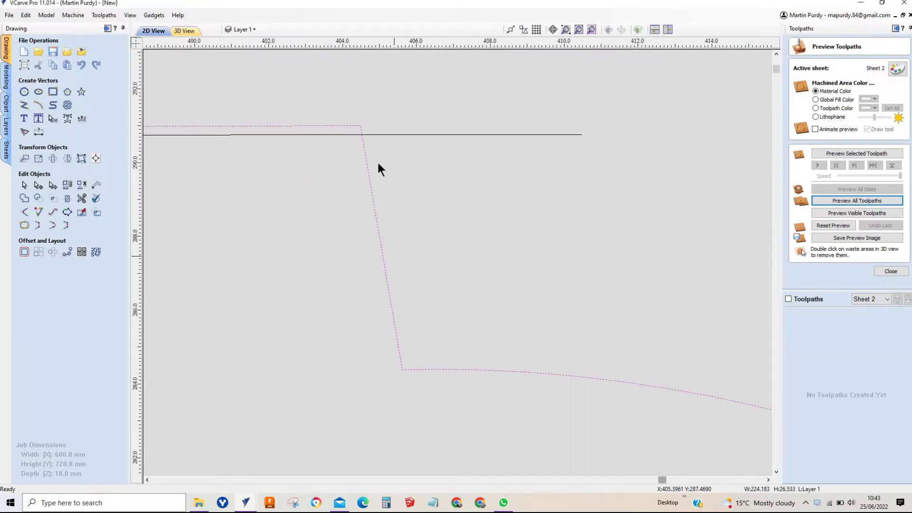
key(n)
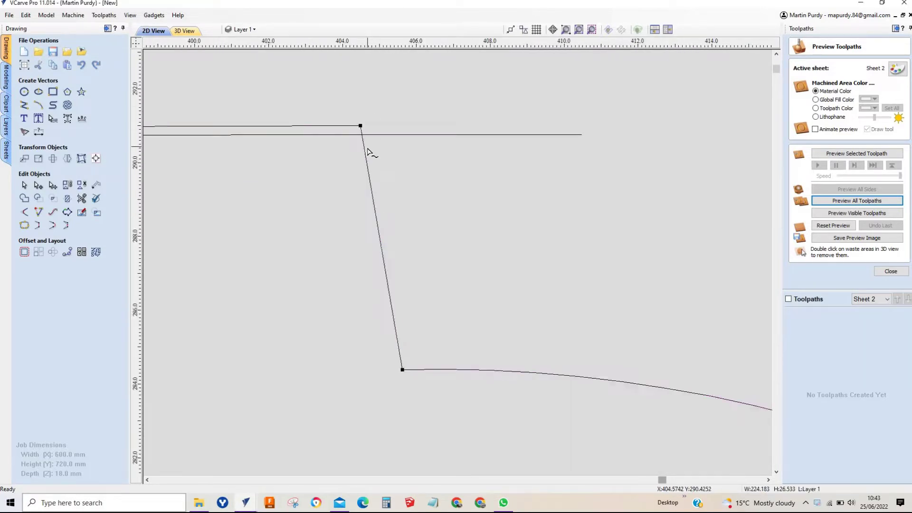
drag(361, 125, 361, 131)
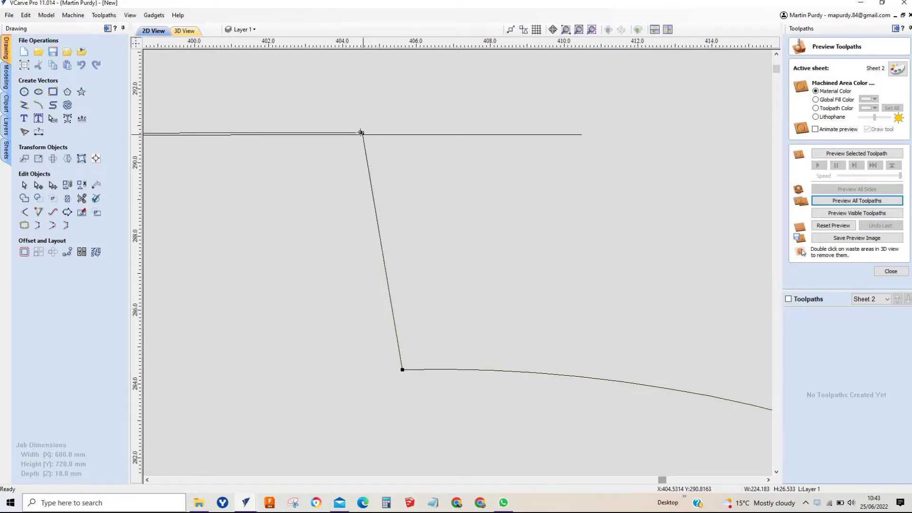
scroll(362, 135, up, 8)
scroll(361, 138, up, 2)
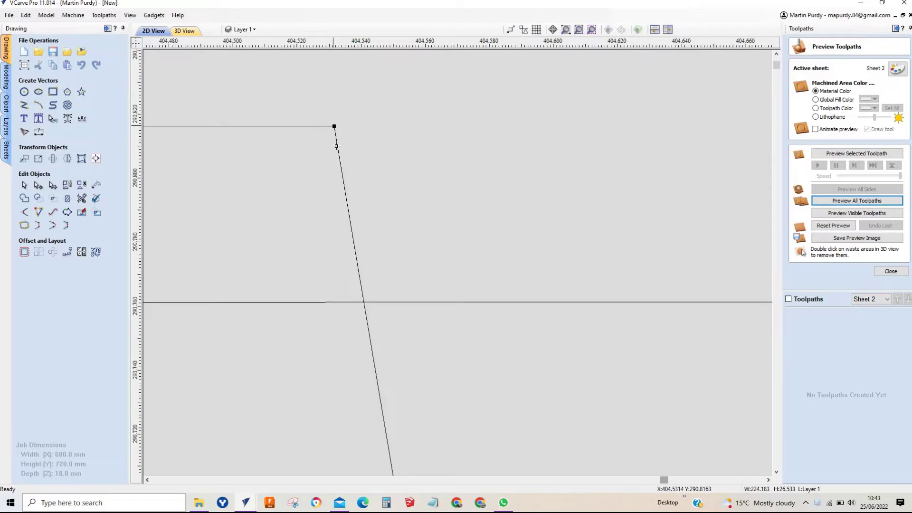
drag(337, 146, 362, 300)
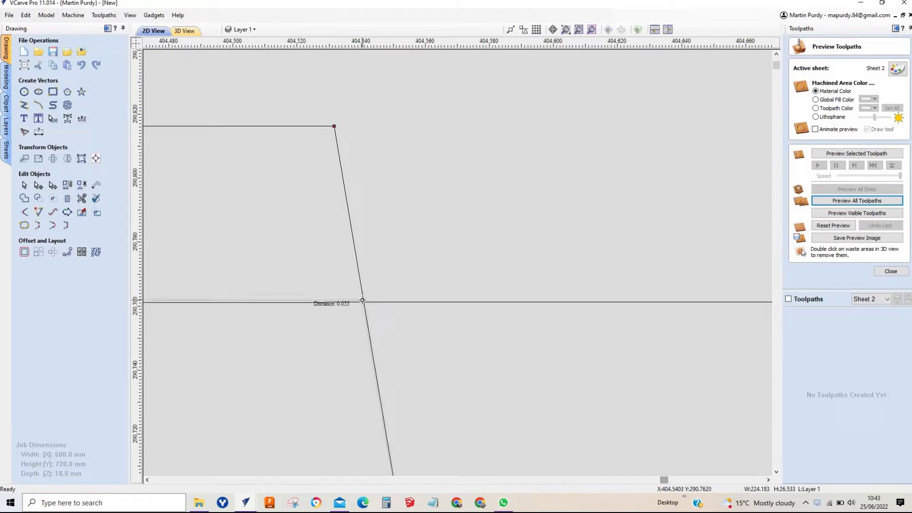
scroll(363, 302, up, 3)
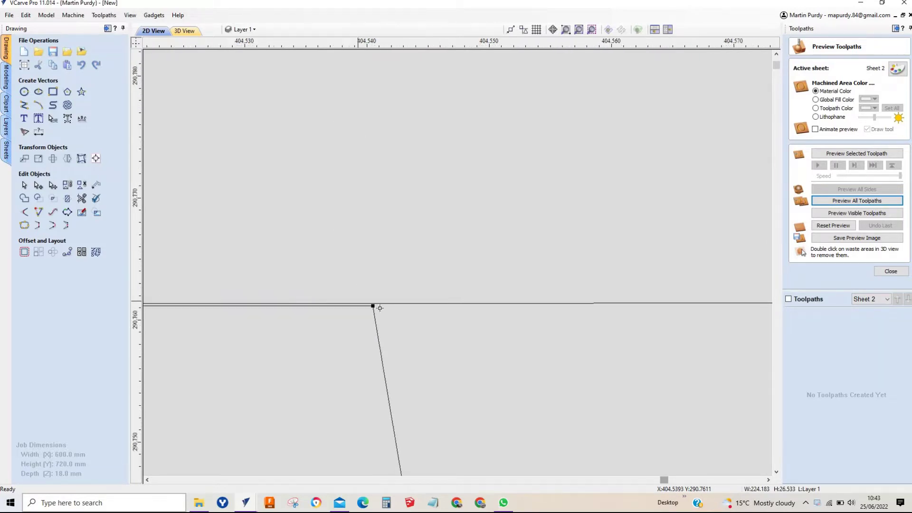
scroll(380, 308, up, 3)
drag(372, 308, 370, 293)
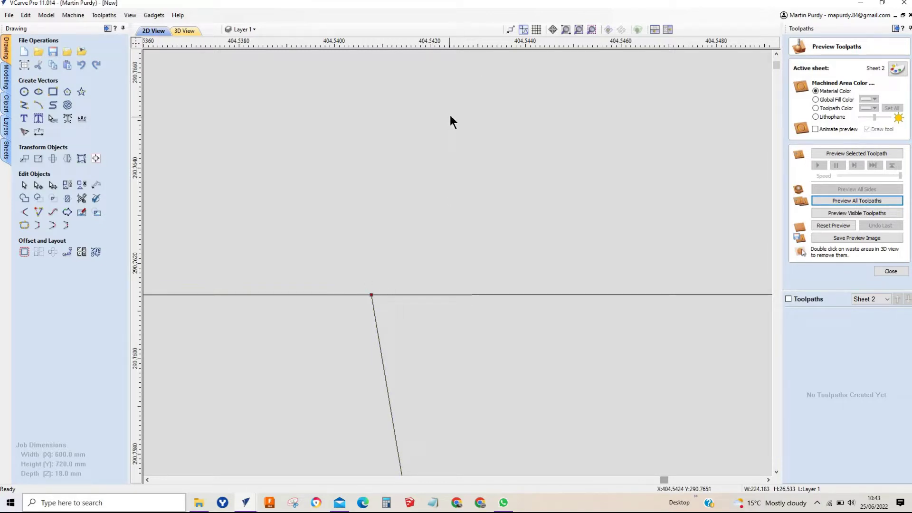
key(n)
Delete the 95 mm reference line along the flat face.
click(517, 294)
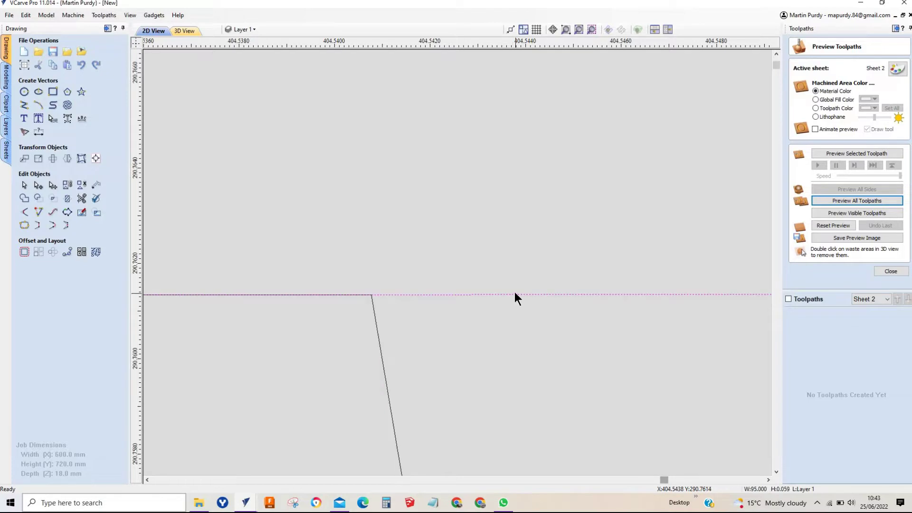
scroll(492, 287, down, 3)
scroll(490, 287, down, 10)
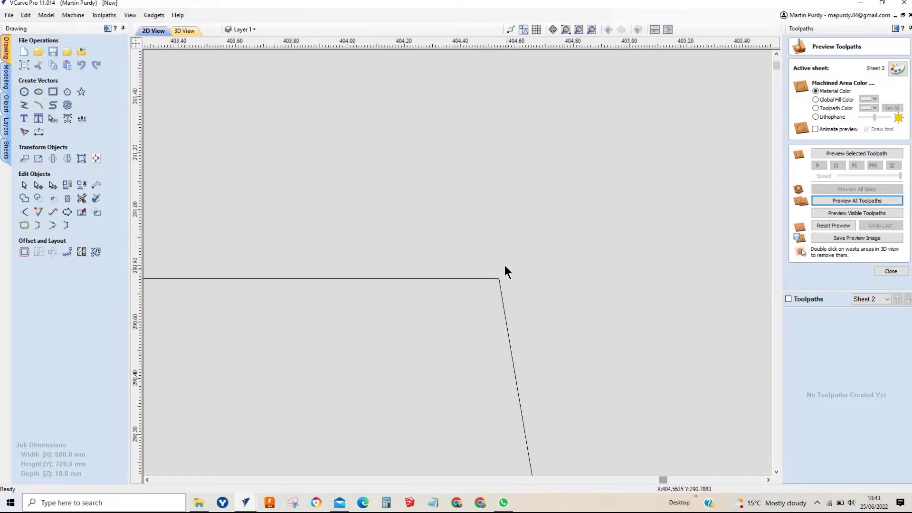
Make Sheet 1 the active sheet to work with its existing door outlines.
scroll(428, 268, down, 15)
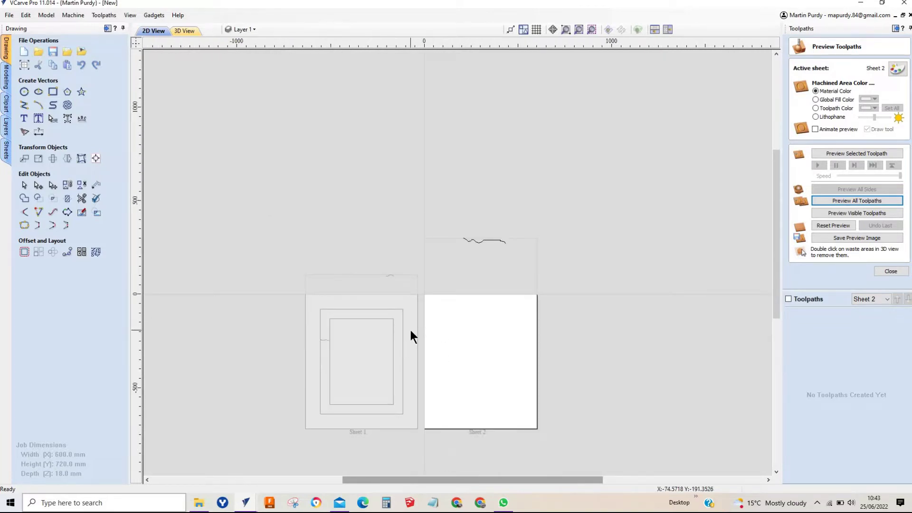
click(410, 330)
scroll(449, 228, up, 5)
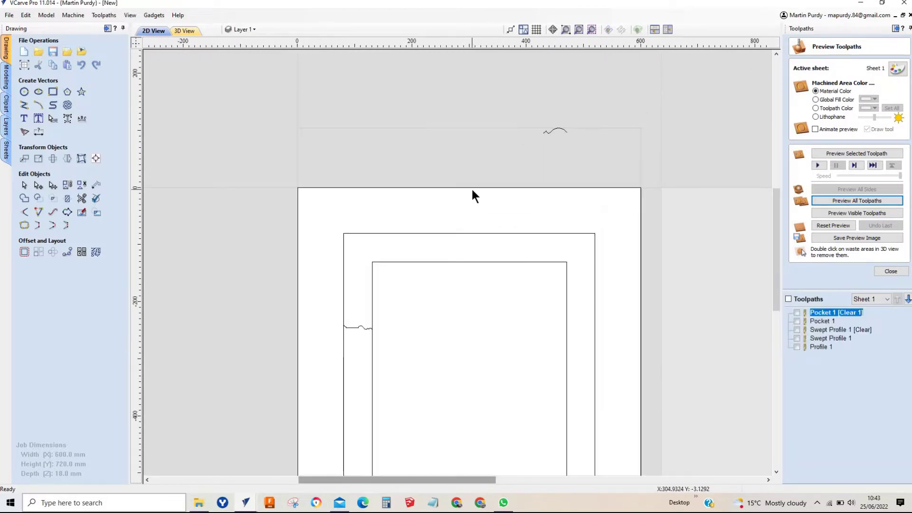
click(475, 188)
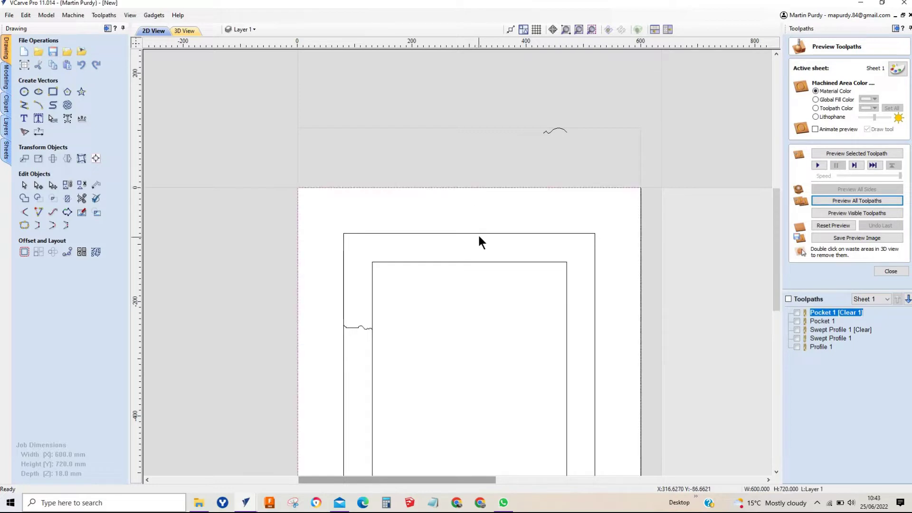
shift+click(478, 234)
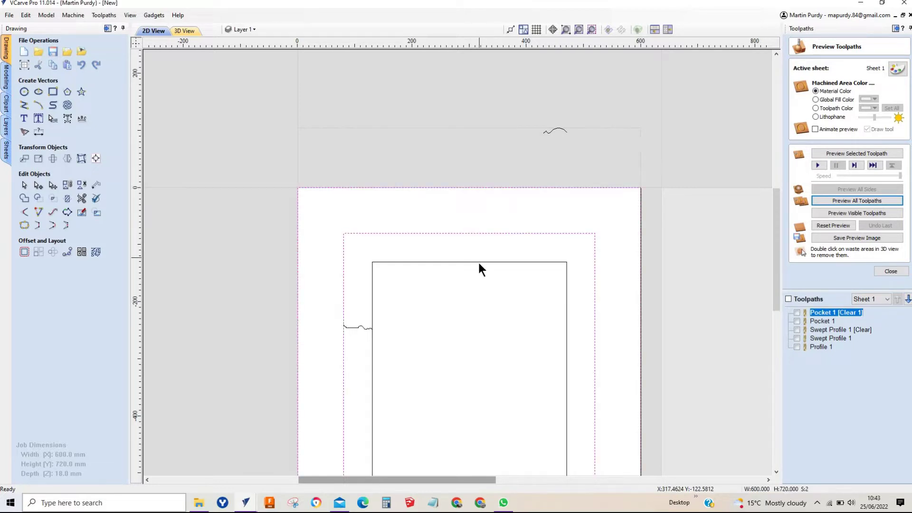
shift+click(479, 262)
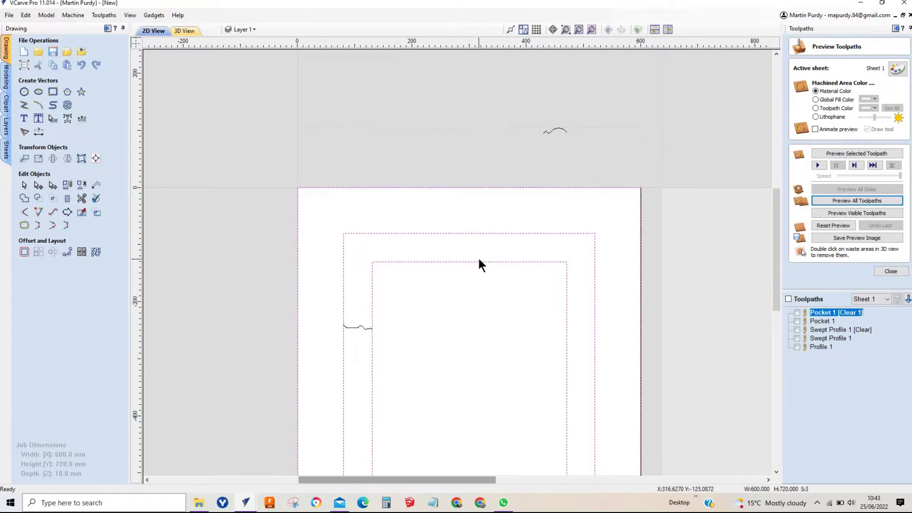
scroll(655, 264, down, 6)
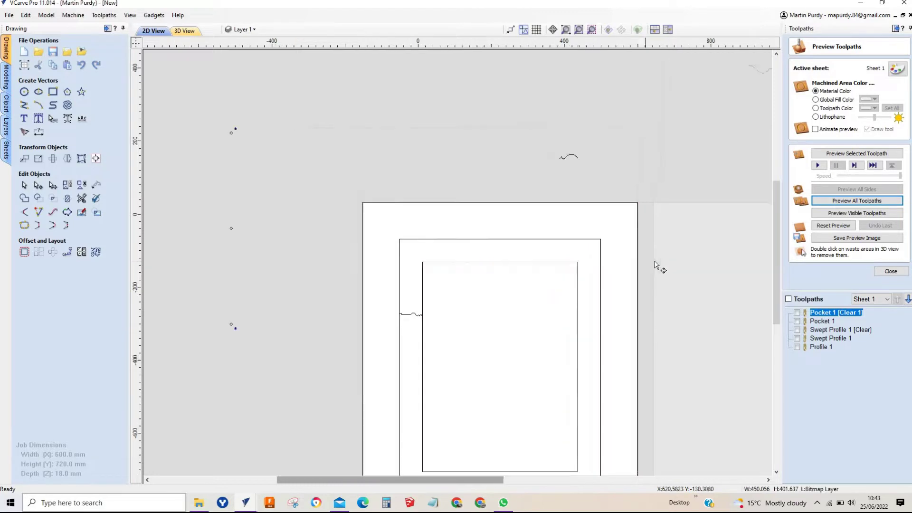
scroll(426, 280, up, 5)
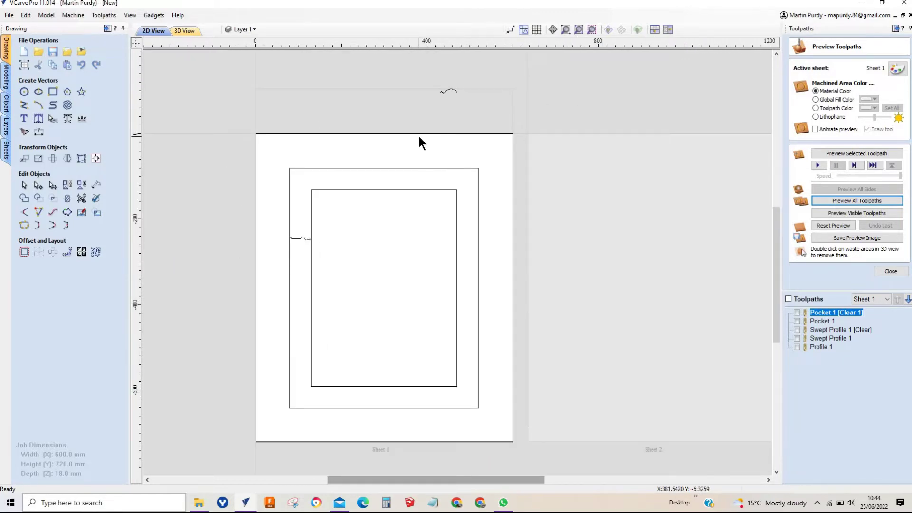
Copy the door outline and both nested inner rectangles from Sheet 1 and paste them onto Sheet 2.
click(420, 133)
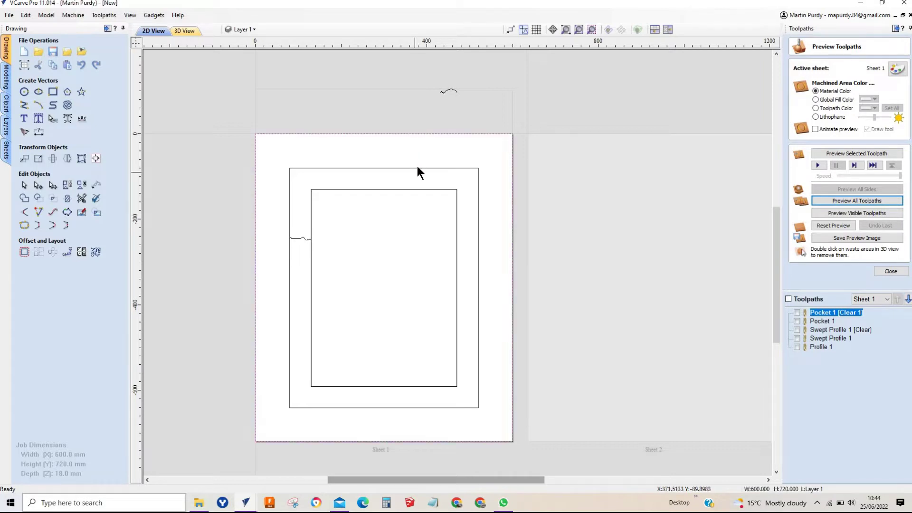
shift+click(419, 168)
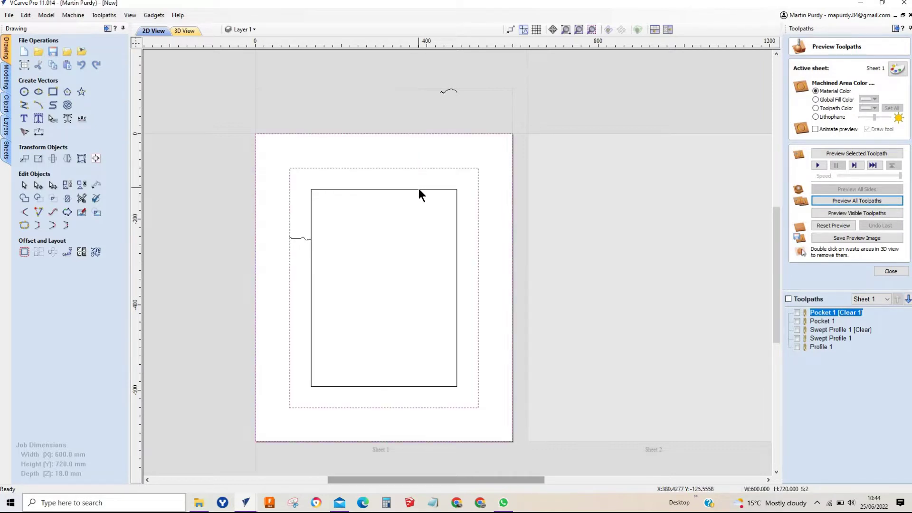
shift+click(419, 189)
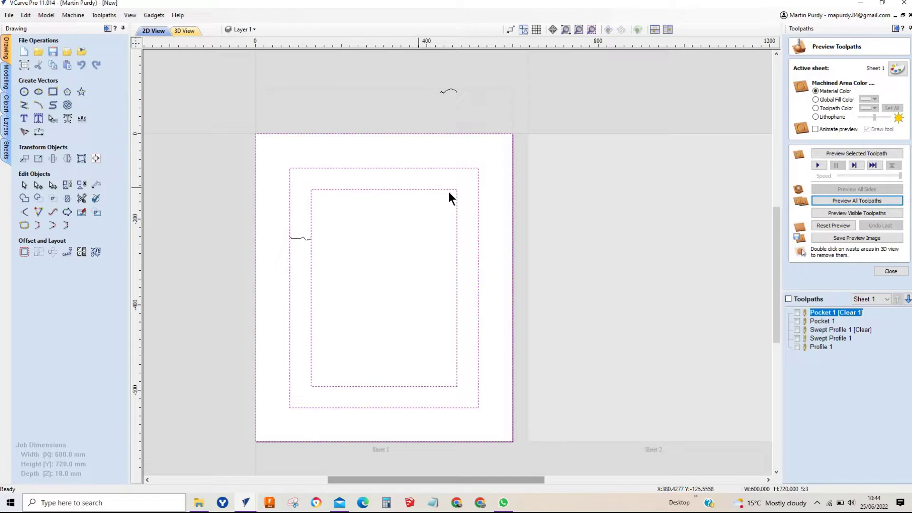
double_click(573, 198)
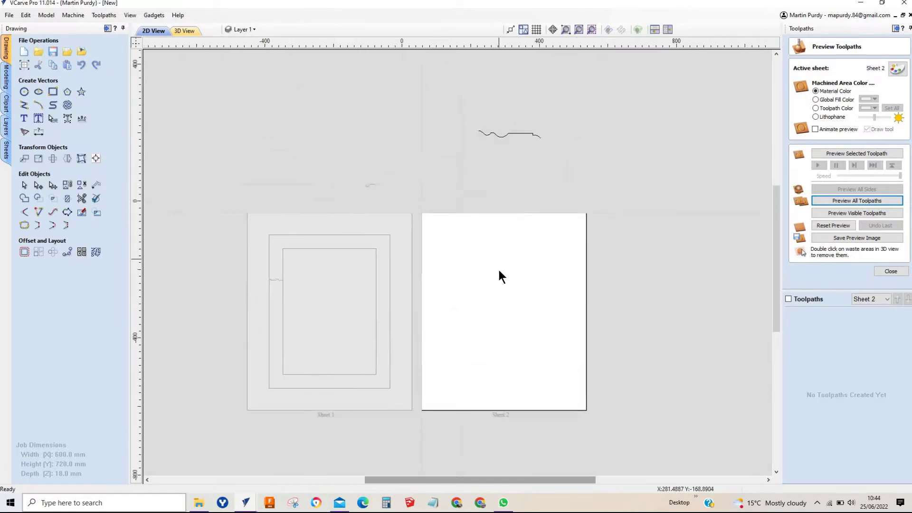
scroll(499, 272, up, 1)
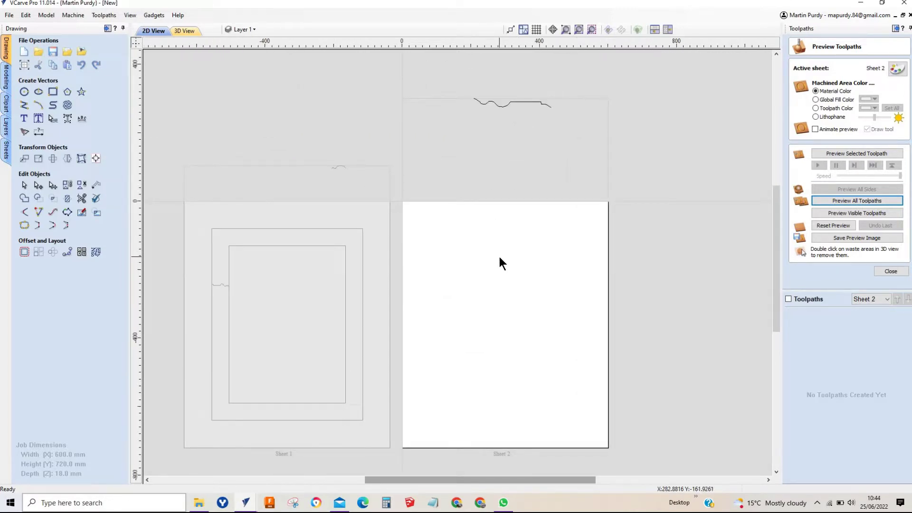
key(ctrl+v)
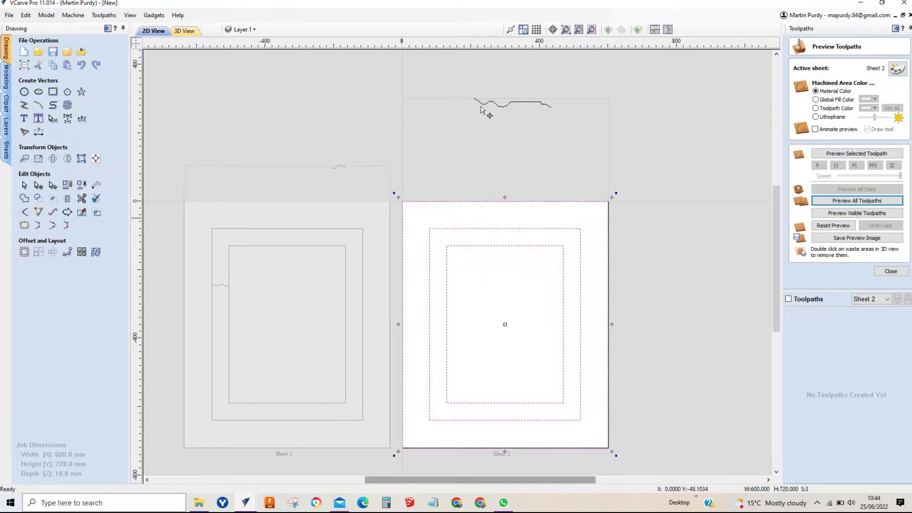
Move the moulding profile onto the Sheet 2 door so its ledge end meets the innermost rectangle's left side.
click(509, 102)
click(509, 102)
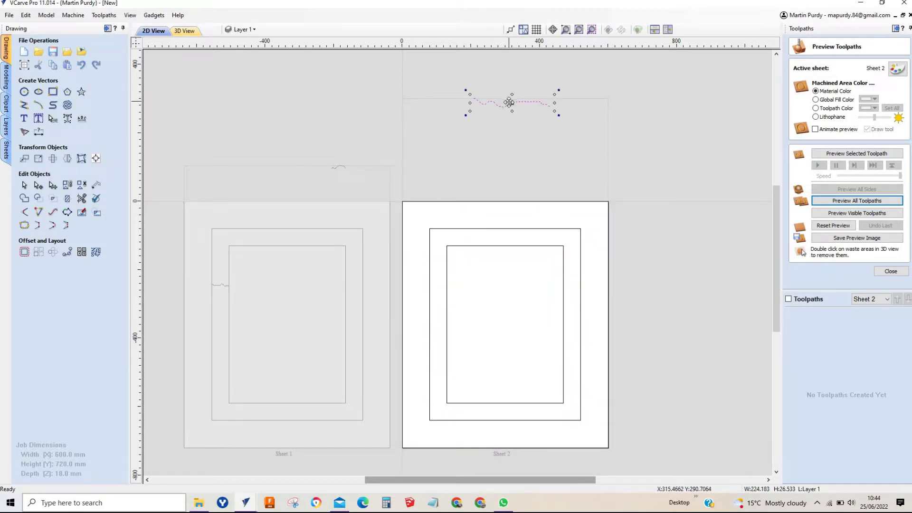
mouse_move(510, 102)
mouse_down()
mouse_move(429, 281)
mouse_move(410, 288)
mouse_up()
scroll(441, 298, up, 6)
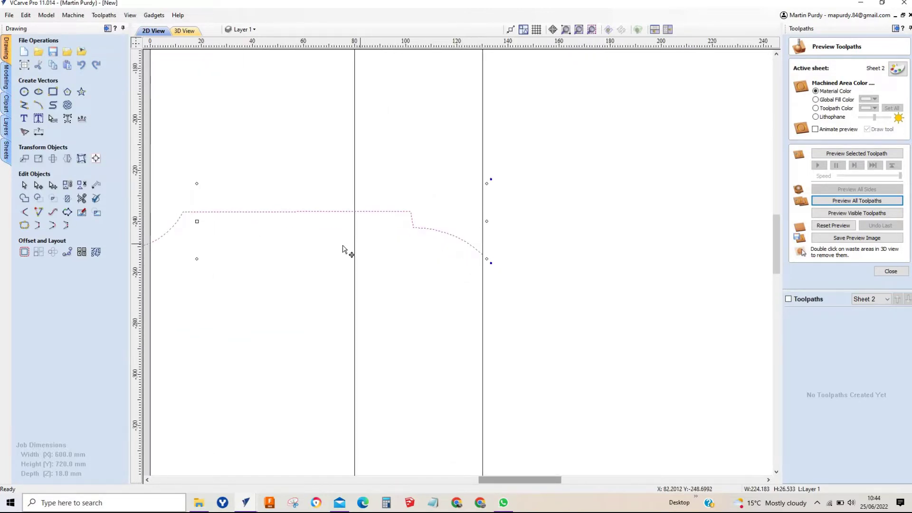
scroll(342, 249, down, 6)
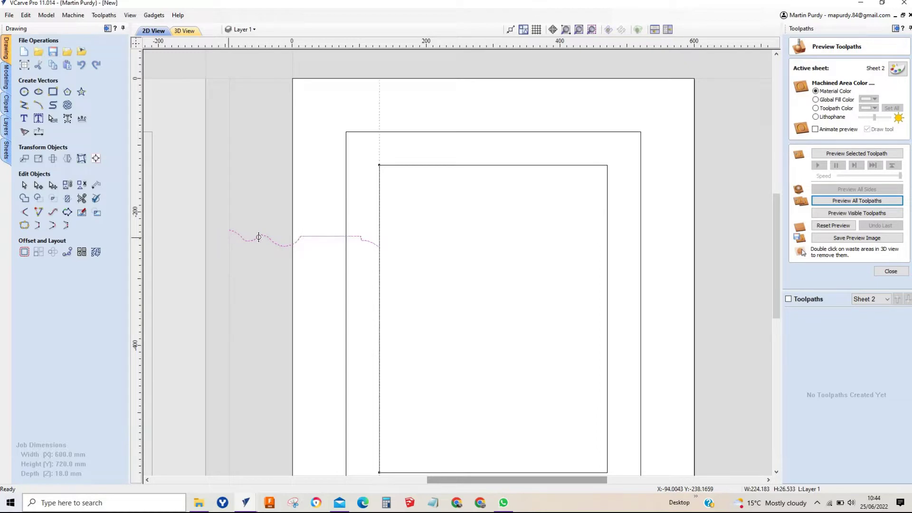
Resize the profile to about 50 mm wide, spanning the gap between the two inner rectangles, and about 5 mm high.
drag(259, 238, 354, 244)
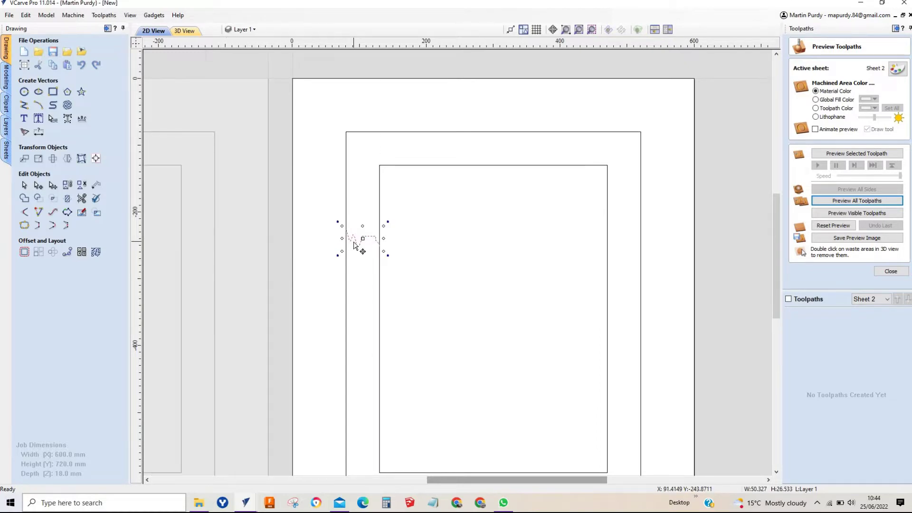
scroll(354, 243, up, 2)
scroll(368, 219, up, 4)
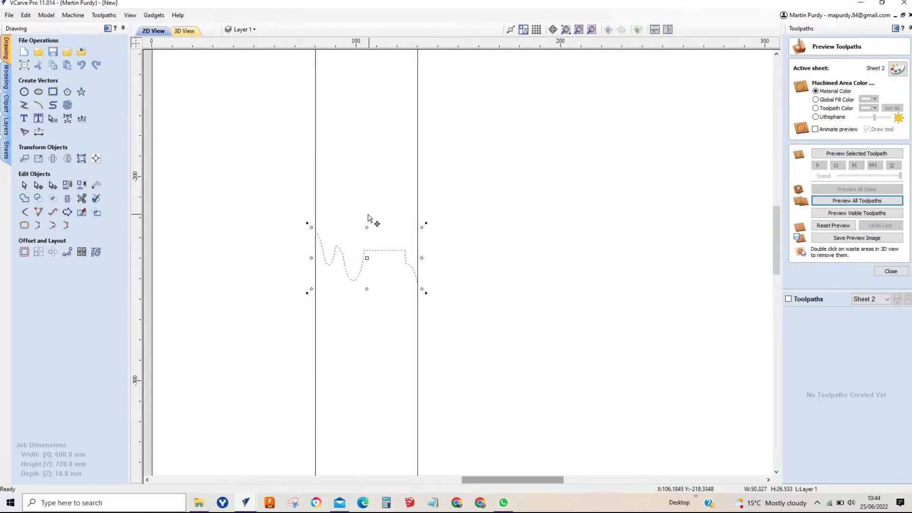
scroll(368, 219, up, 1)
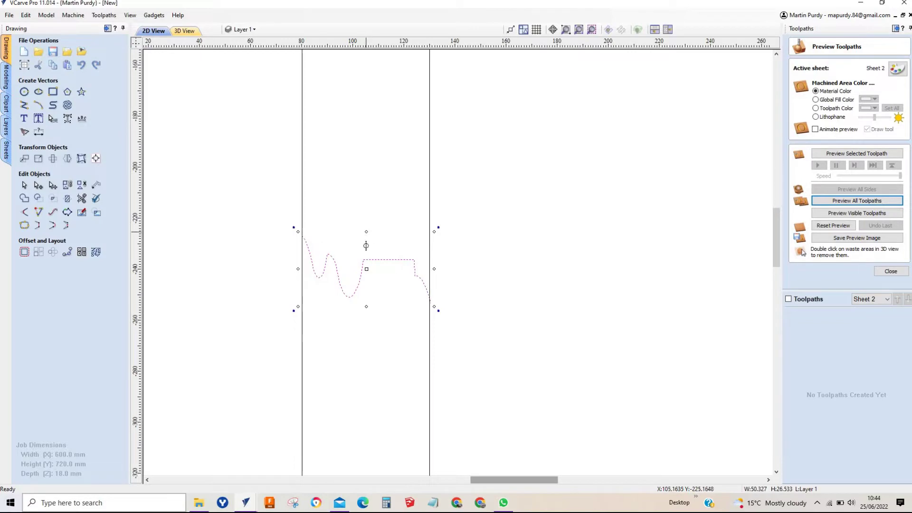
drag(366, 245, 367, 284)
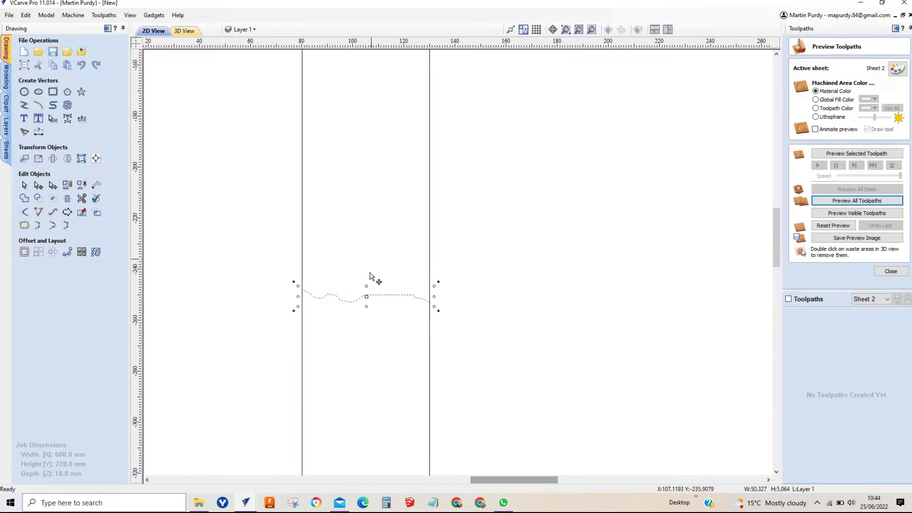
scroll(373, 289, up, 1)
scroll(460, 288, up, 3)
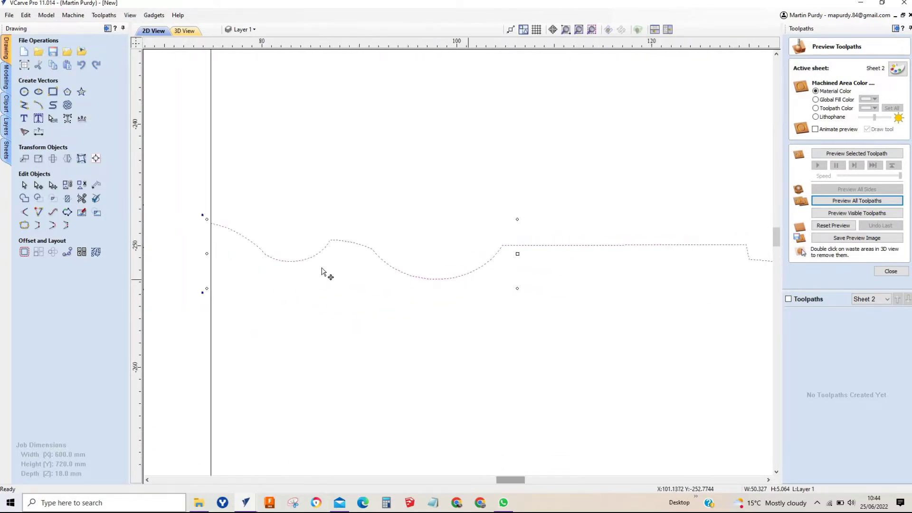
scroll(629, 256, down, 3)
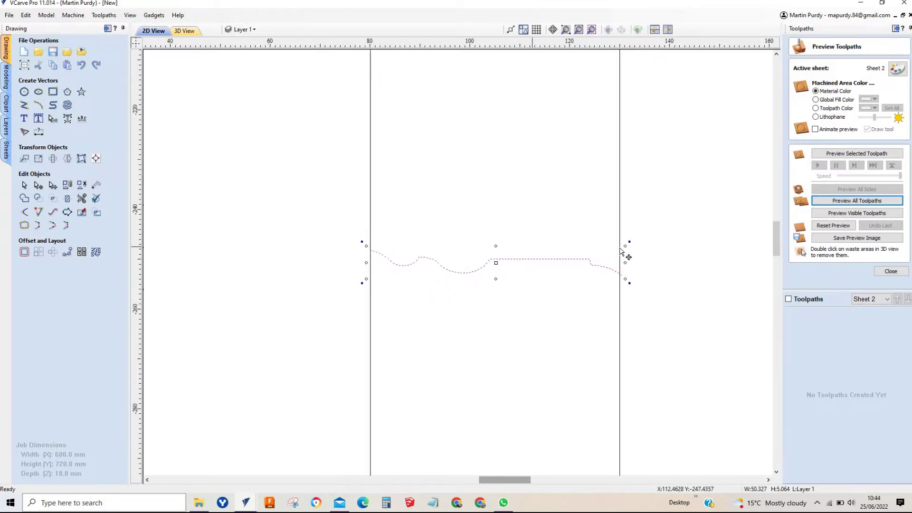
scroll(643, 256, down, 3)
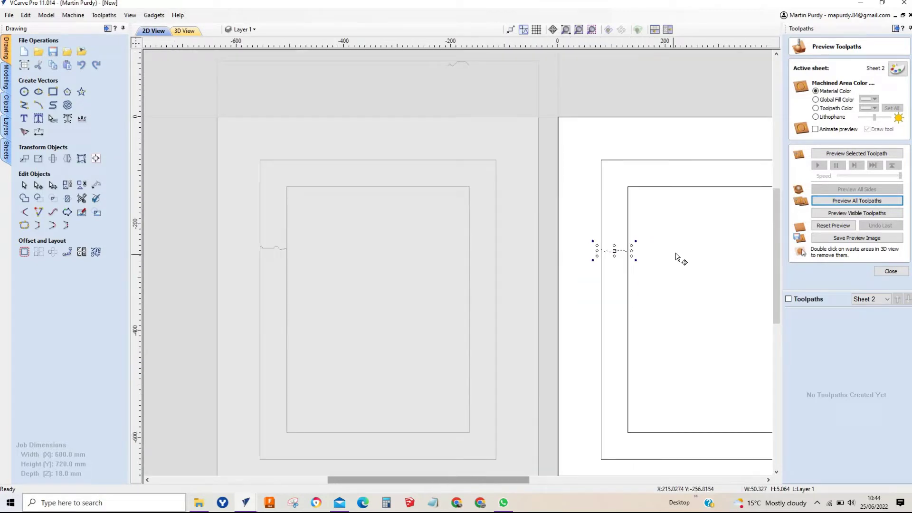
Start a Moulding Toolpath using the innermost rectangle as the drive rail and the resized moulding vector as the profile.
click(888, 271)
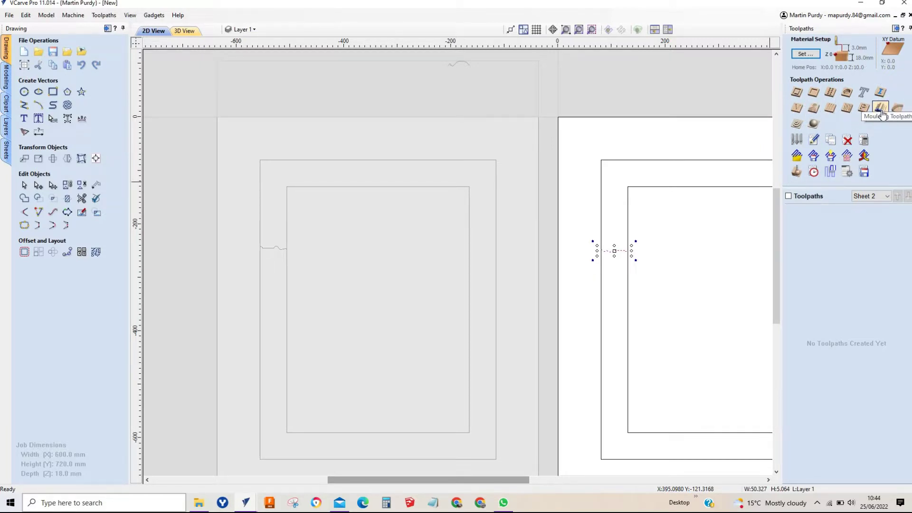
click(881, 109)
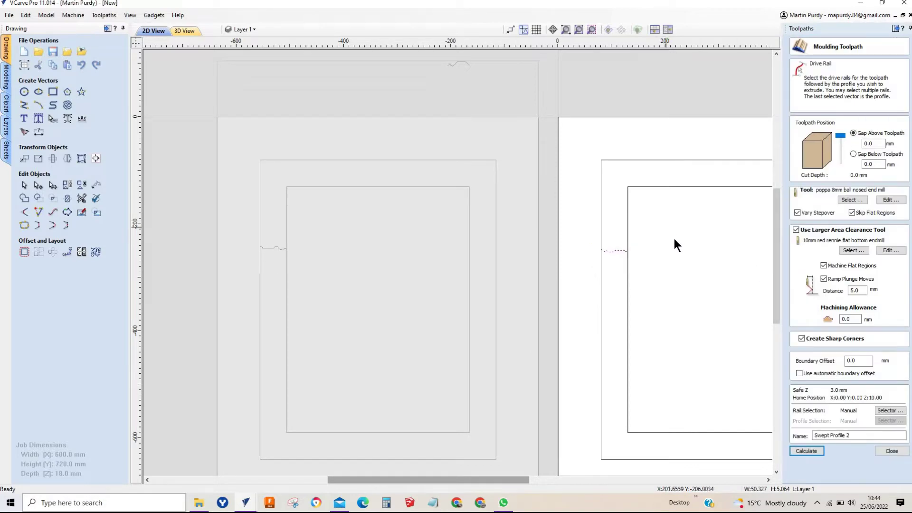
click(707, 265)
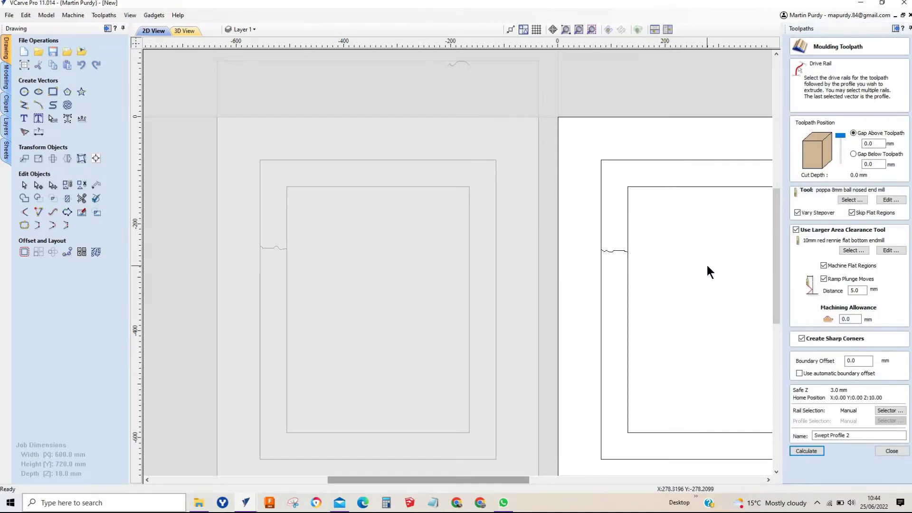
click(627, 228)
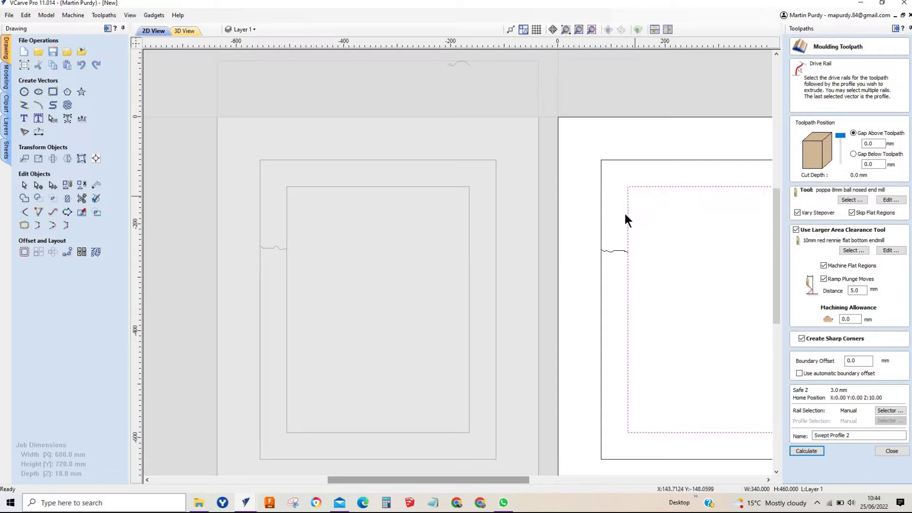
shift+click(616, 249)
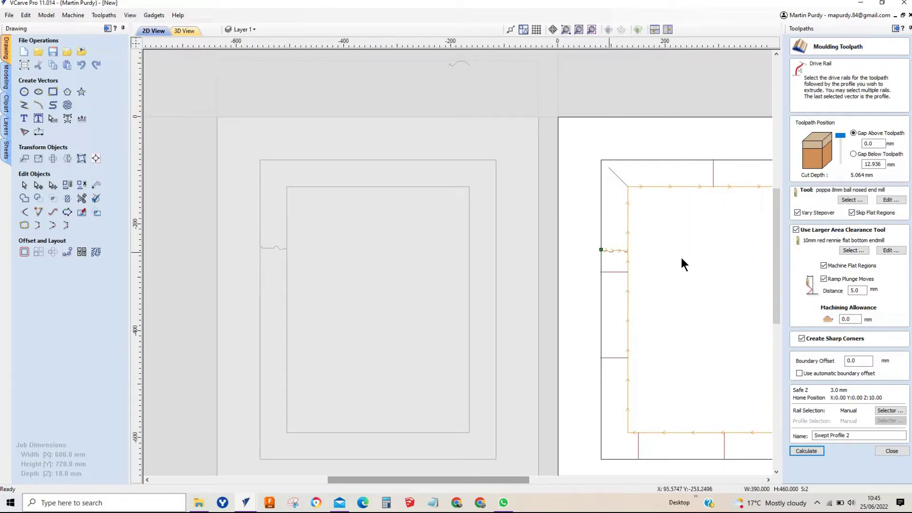
Set the moulding toolpath's gap below to 6 mm and calculate it.
click(854, 154)
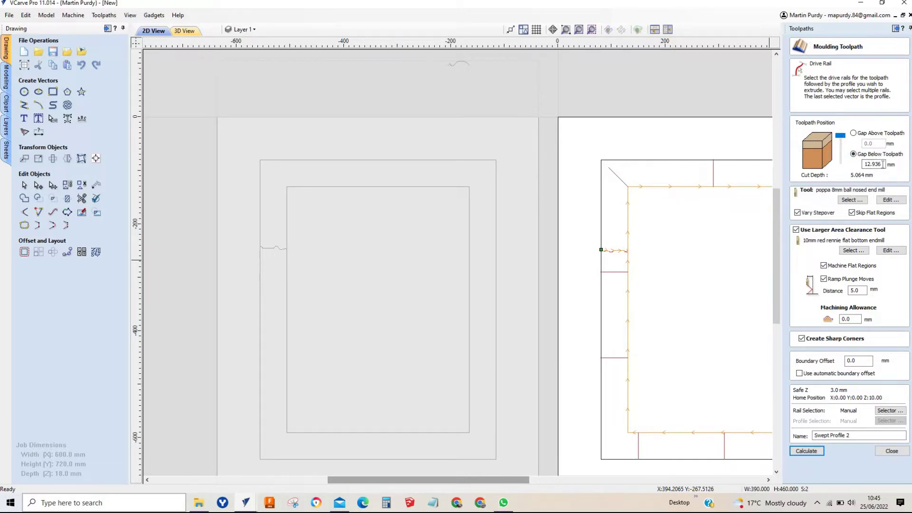
drag(883, 165, 862, 164)
text(6)
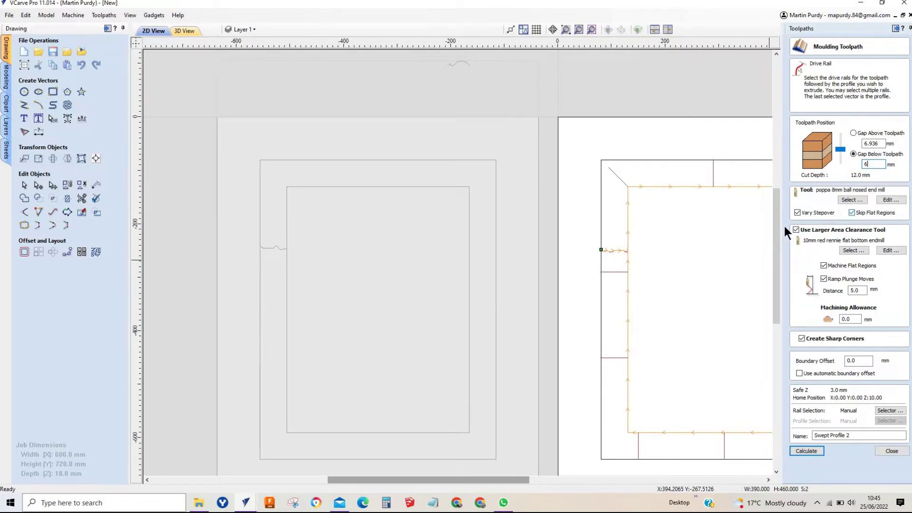
scroll(619, 250, up, 4)
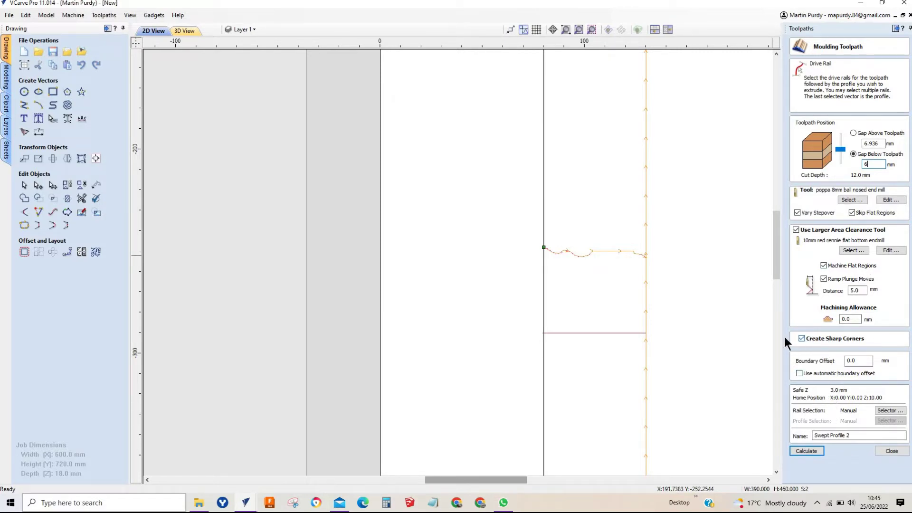
click(814, 449)
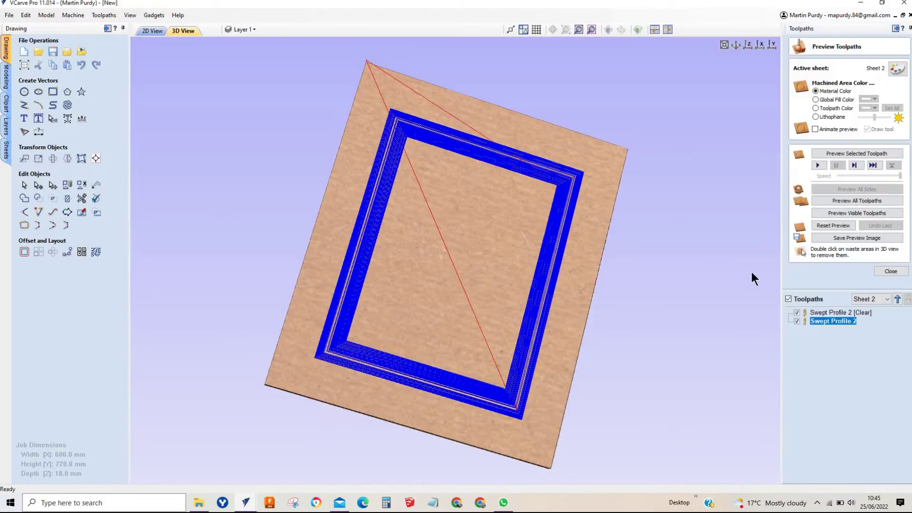
Preview all toolpaths on Sheet 2 and inspect the simulated moulded door panel in 3D.
click(840, 200)
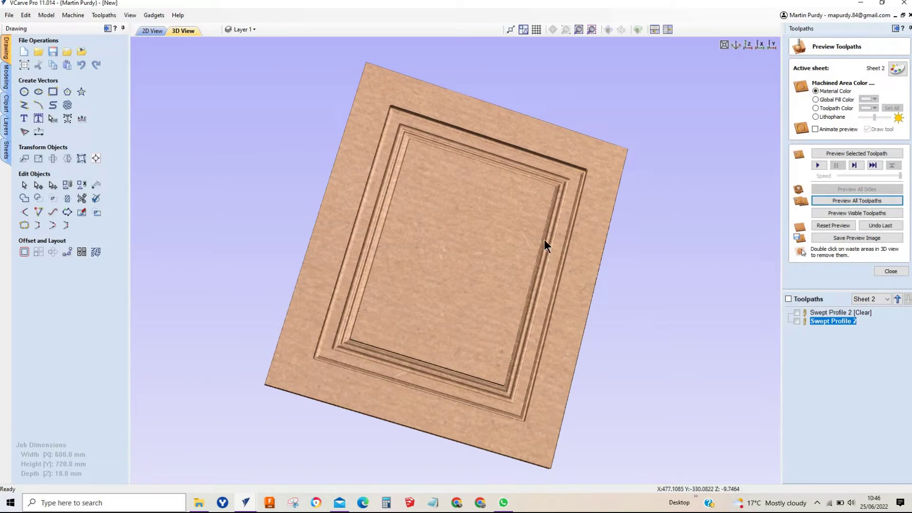
drag(514, 219, 493, 218)
scroll(554, 176, up, 5)
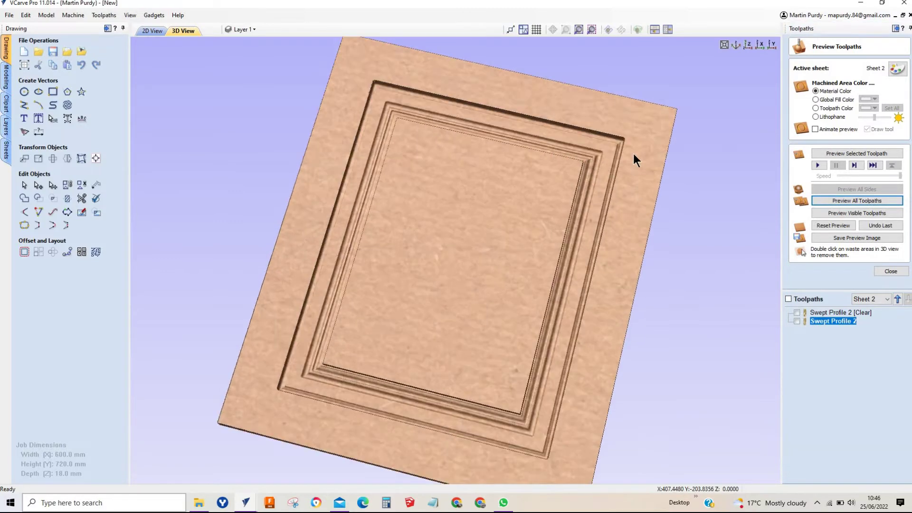
mouse_move(635, 149)
mouse_down()
mouse_move(646, 131)
mouse_move(641, 152)
mouse_up()
scroll(603, 177, down, 8)
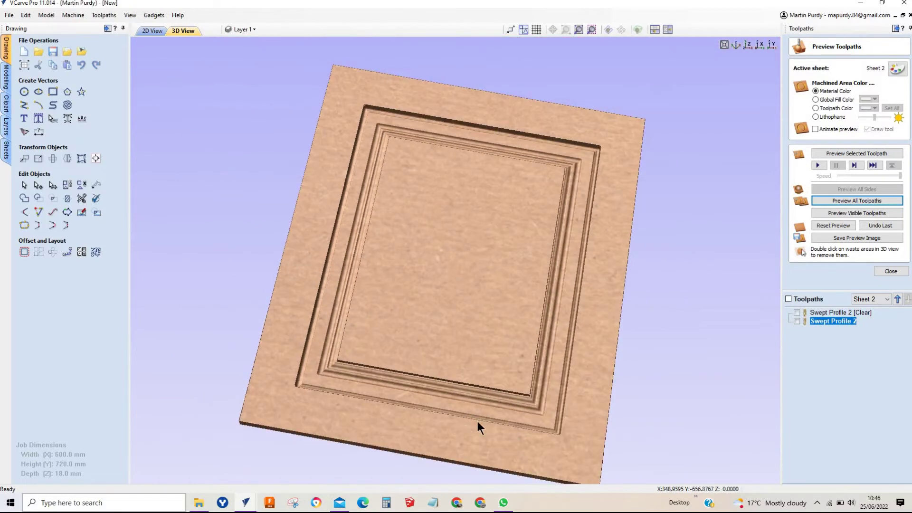
Calculate a 5 mm deep Pocket Toolpath inside the innermost rectangle on Sheet 2 using the 25 mm flattening bit and 5 mm straight bit.
mouse_move(491, 420)
mouse_down()
mouse_move(487, 356)
mouse_move(484, 426)
mouse_up()
mouse_move(560, 141)
mouse_down()
mouse_move(548, 137)
mouse_move(552, 146)
mouse_up()
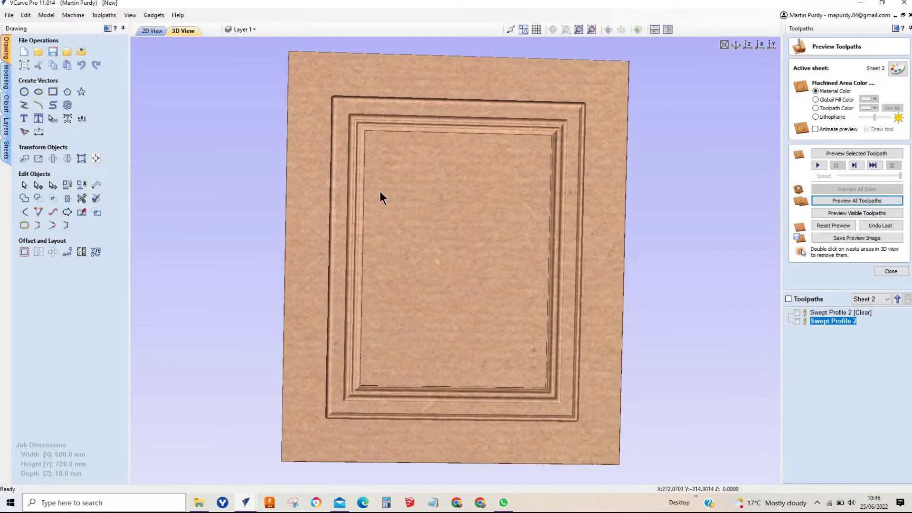
click(144, 30)
click(889, 270)
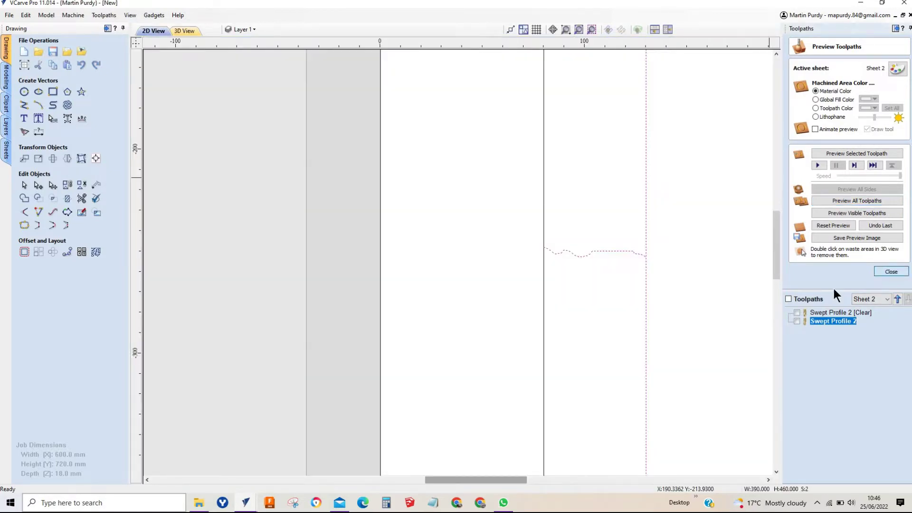
scroll(729, 281, down, 4)
scroll(580, 287, down, 5)
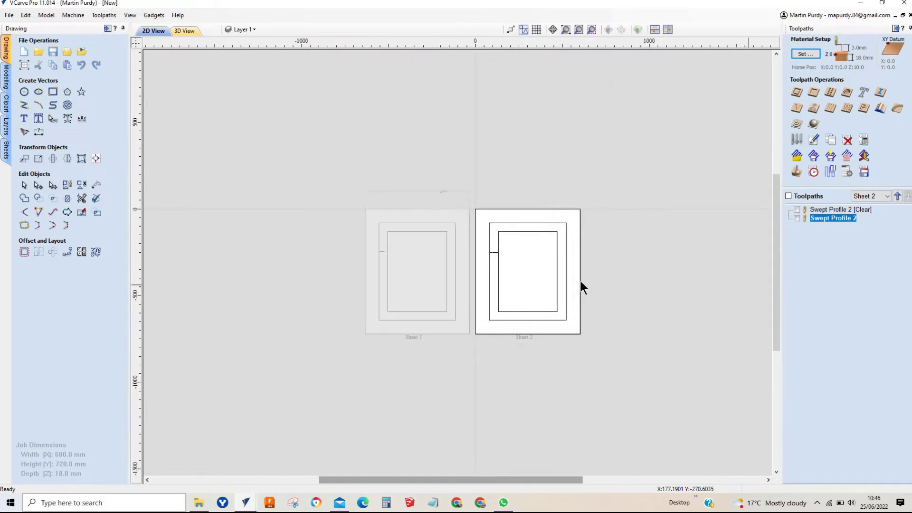
scroll(556, 271, up, 6)
click(814, 93)
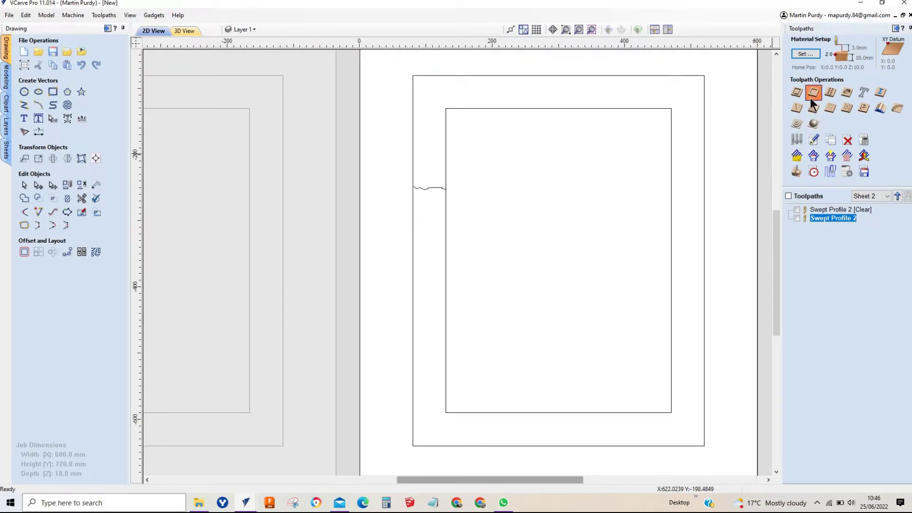
click(672, 155)
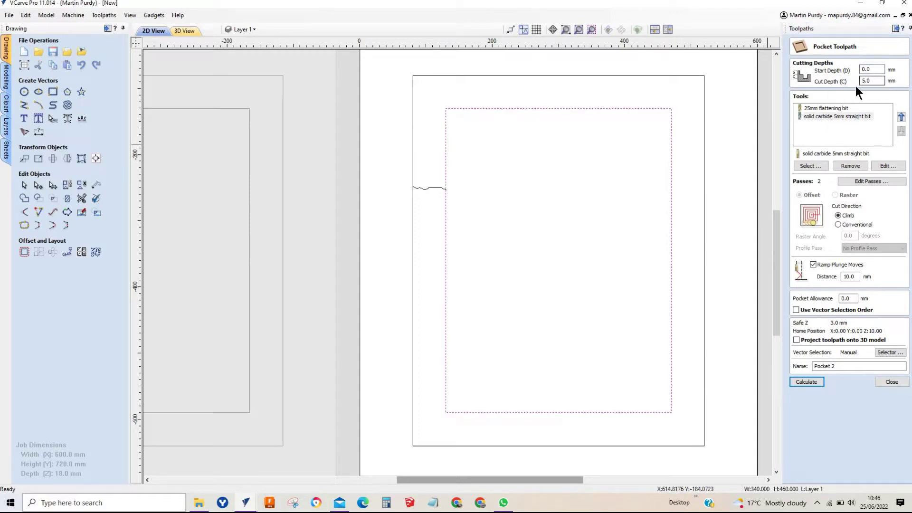
click(809, 383)
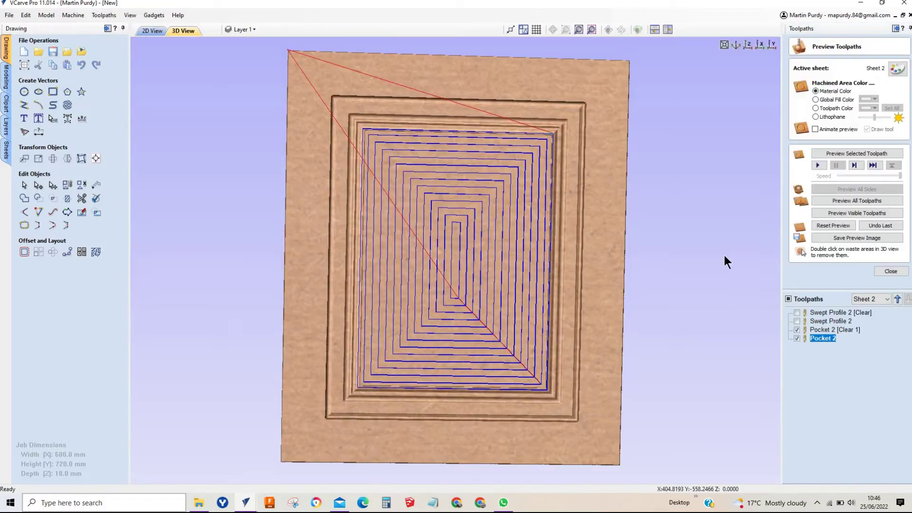
Reset the simulation, preview all toolpaths and inspect the pocketed centre of the door panel in 3D.
click(848, 224)
click(846, 201)
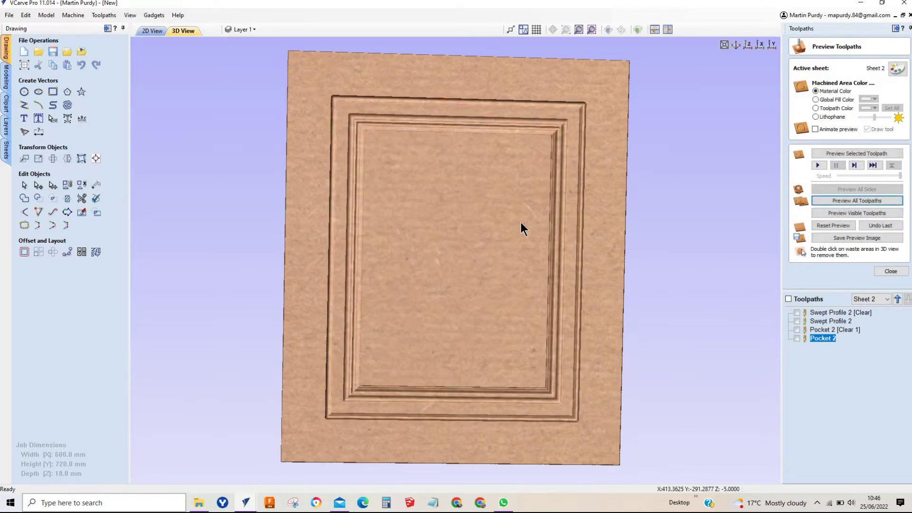
scroll(521, 222, up, 2)
drag(564, 224, 489, 199)
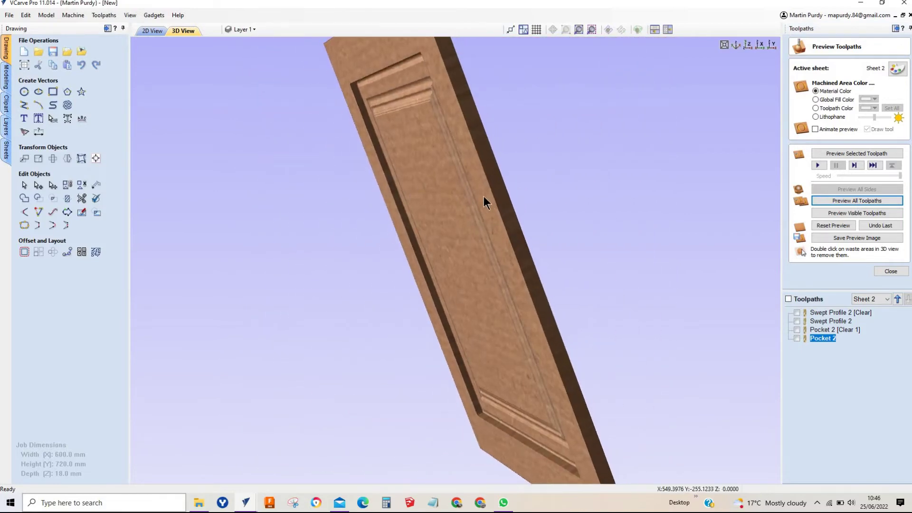
drag(446, 89, 515, 339)
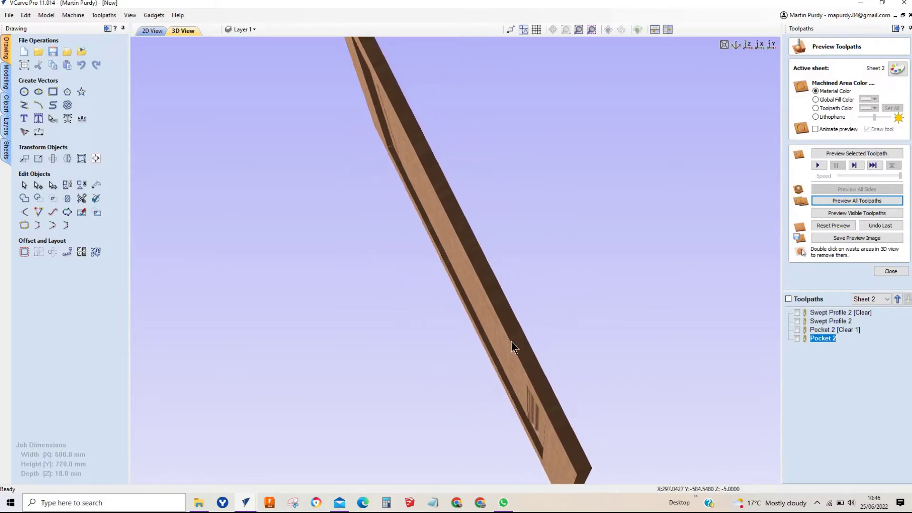
drag(536, 186, 685, 245)
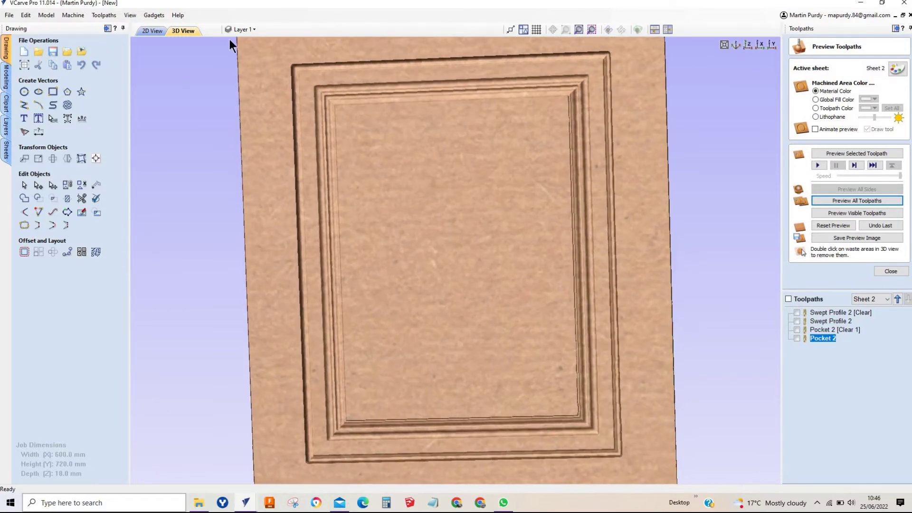
click(152, 30)
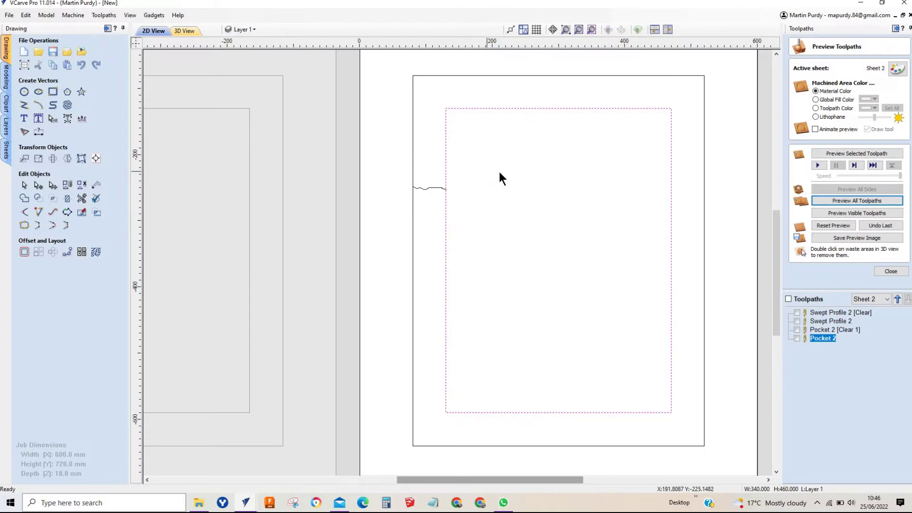
scroll(490, 188, up, 1)
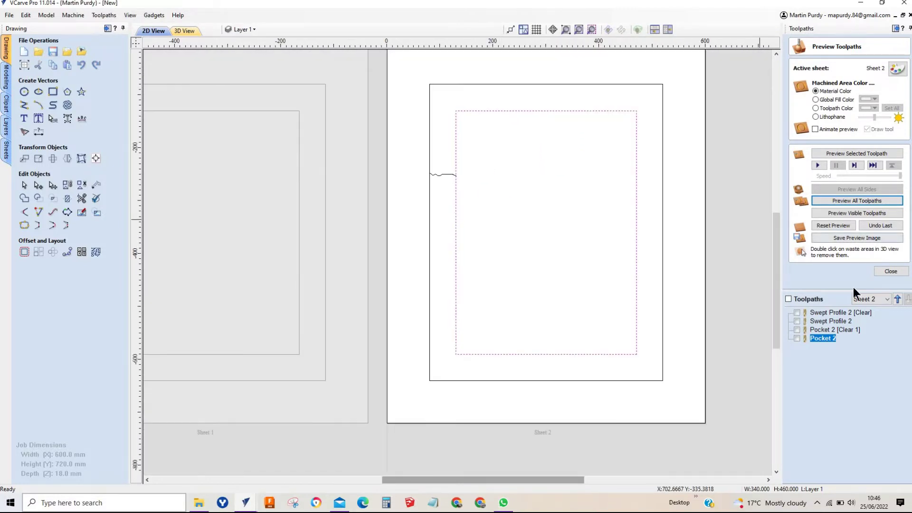
click(890, 272)
click(708, 320)
click(706, 321)
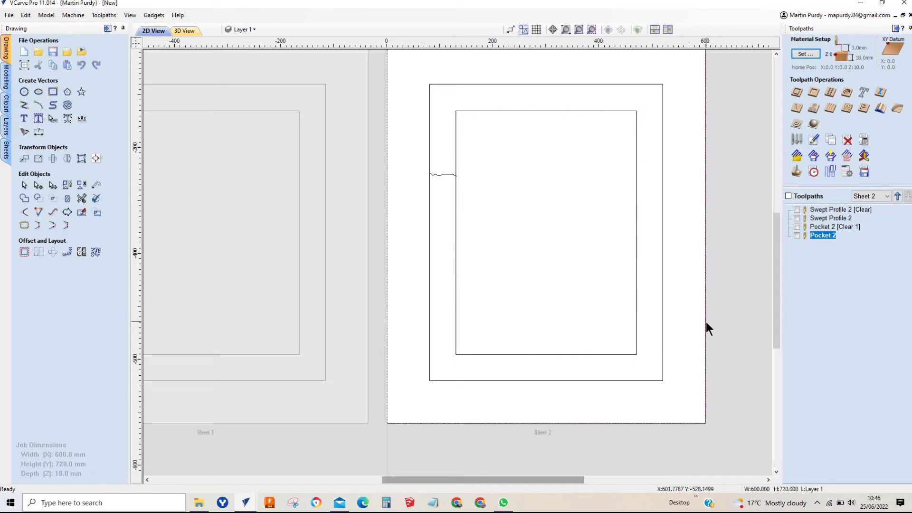
click(803, 92)
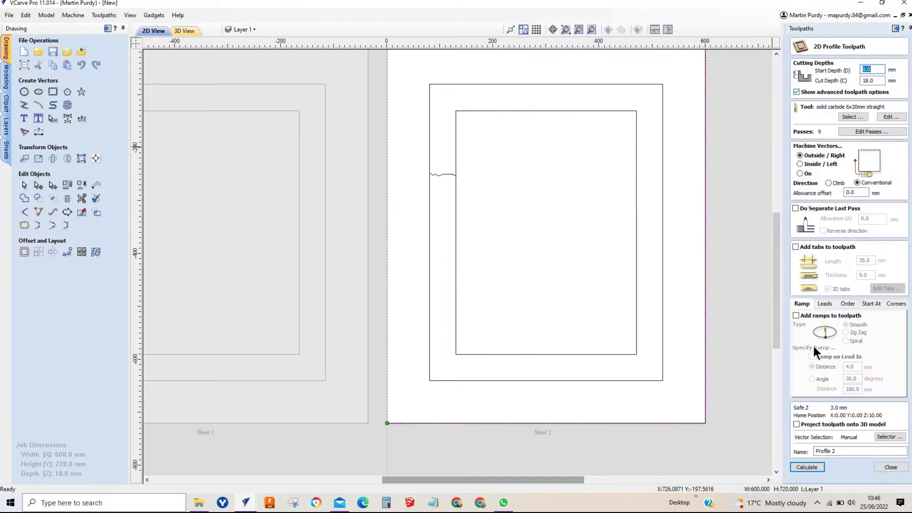
click(878, 465)
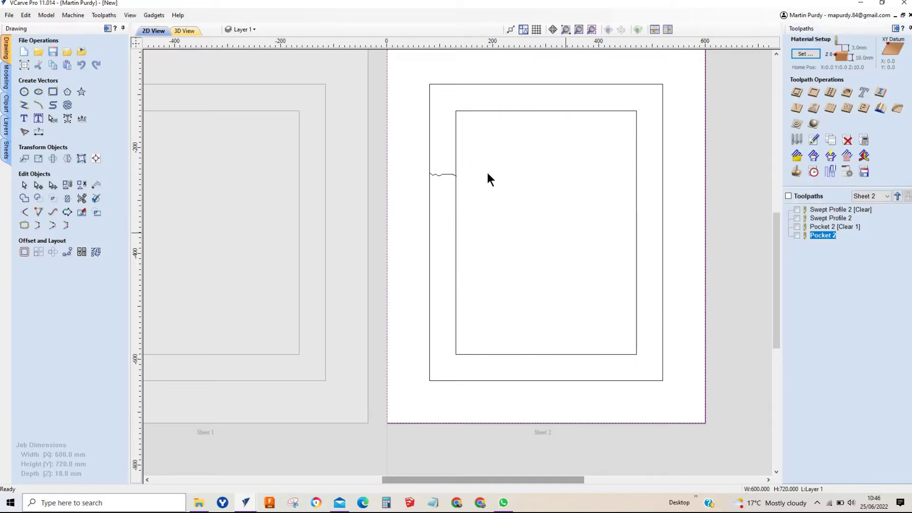
Set the existing pocket toolpath's cut depth to 9 mm and recalculate it.
double_click(827, 235)
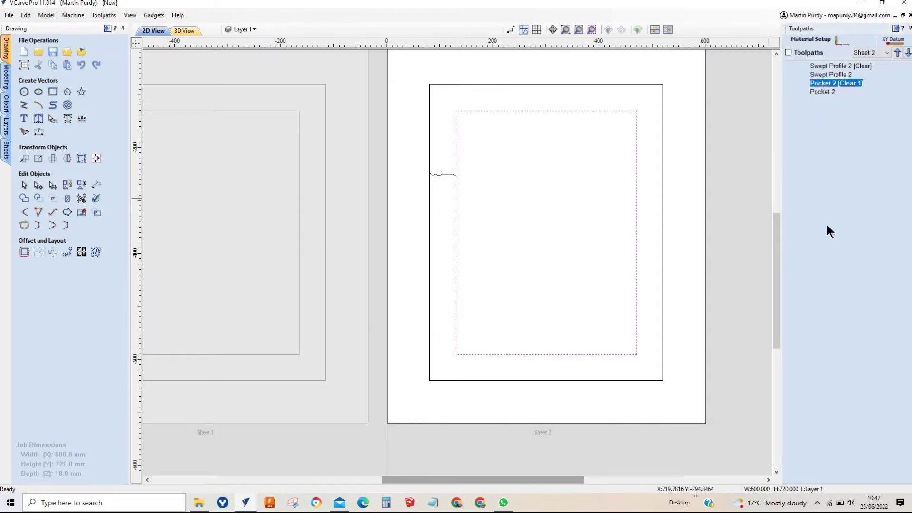
click(879, 82)
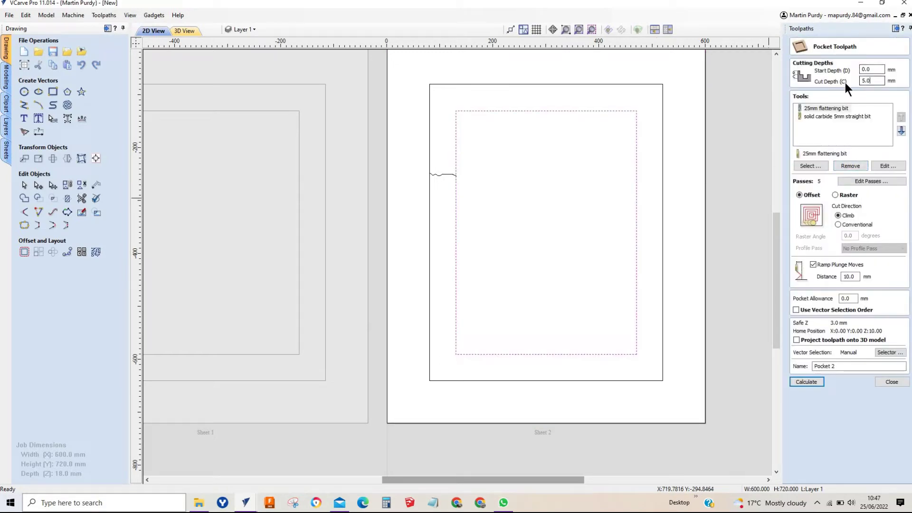
text(9)
click(807, 382)
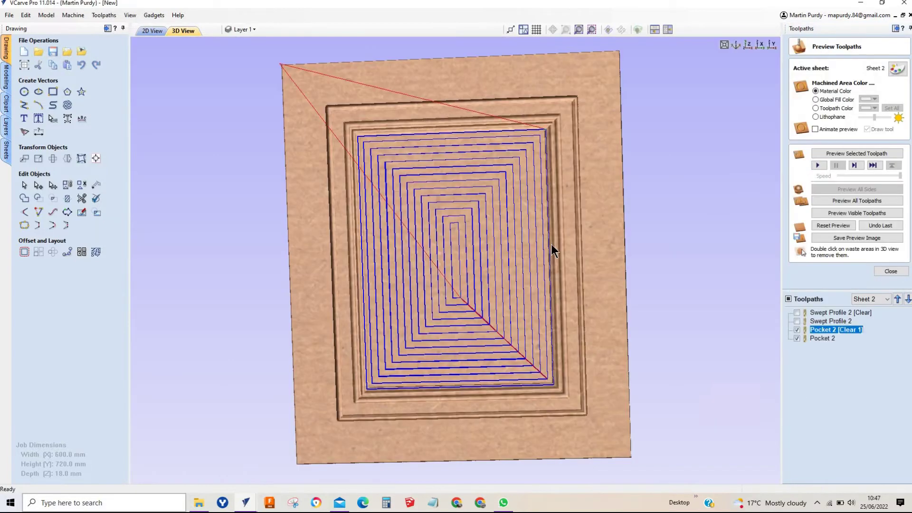
Rerun the simulation of all toolpaths from a reset preview and examine the edge of the deepened pocket.
click(833, 225)
click(831, 200)
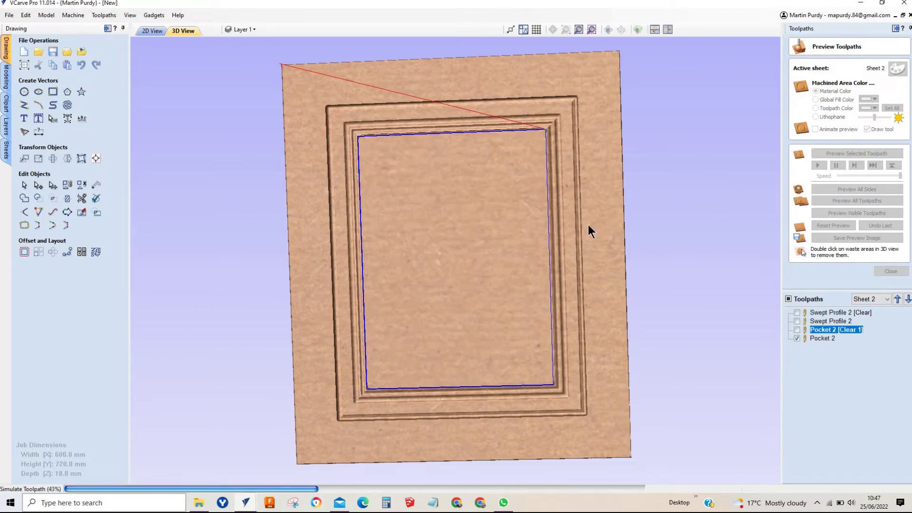
scroll(412, 186, up, 3)
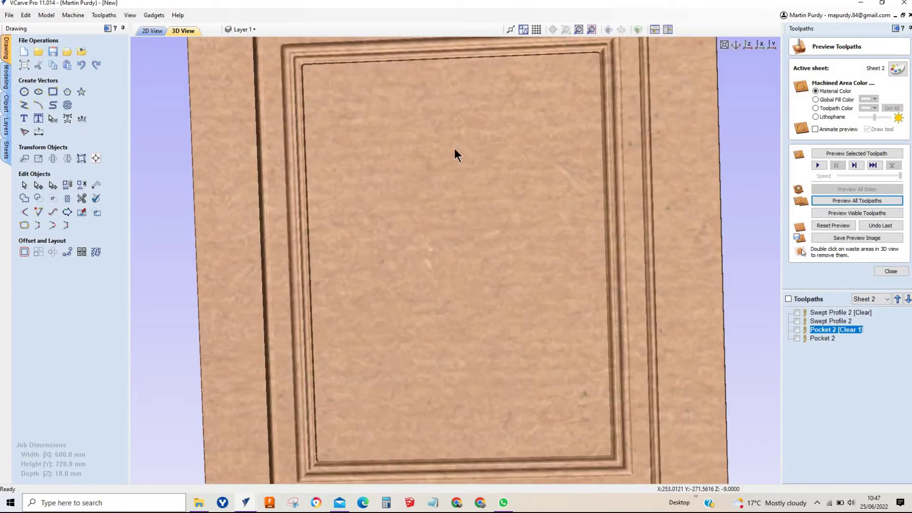
Set the existing moulding toolpath's gap below to 9 mm and recalculate it.
double_click(837, 312)
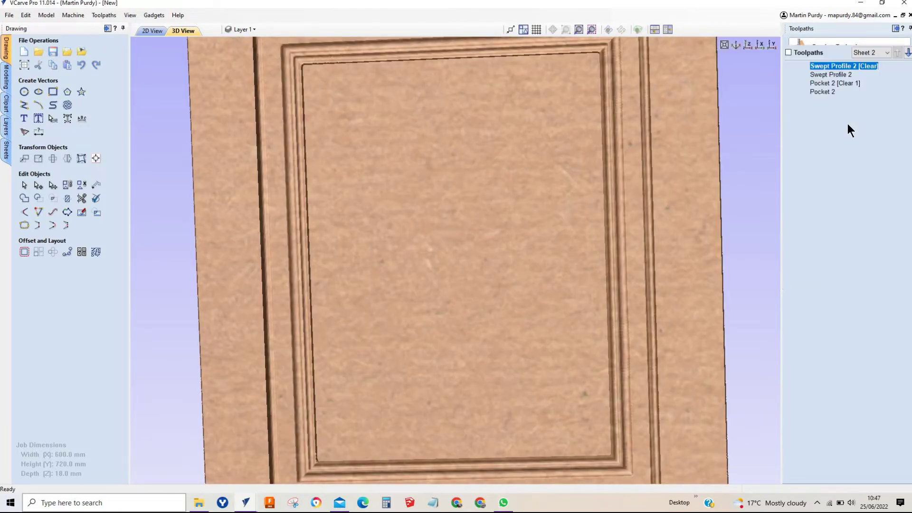
click(871, 155)
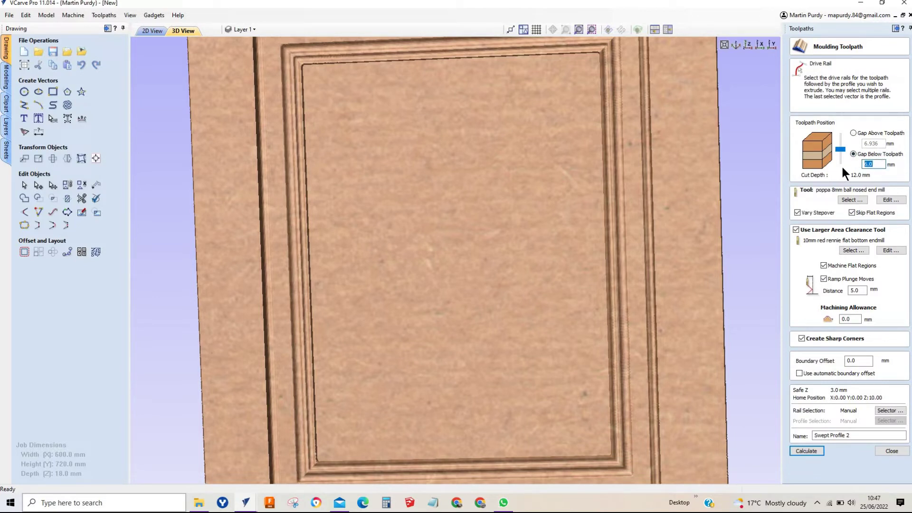
text(9)
click(814, 451)
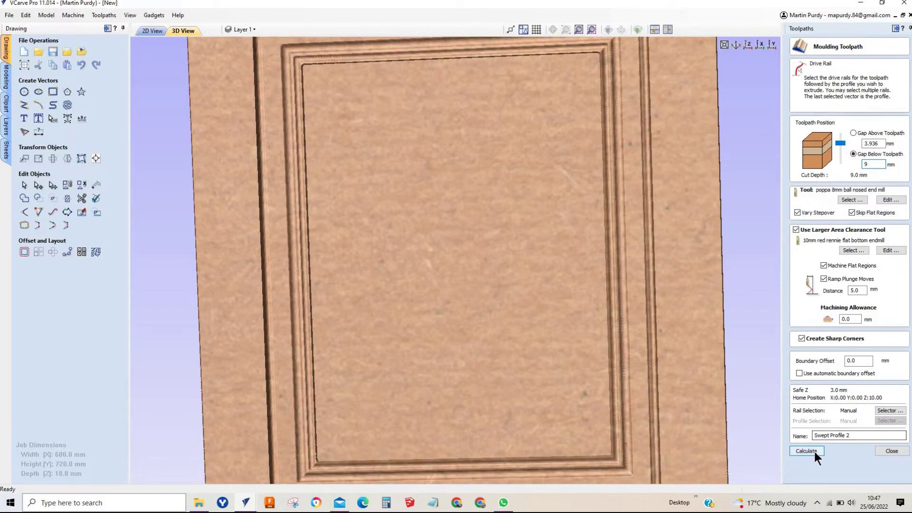
Reset and preview all toolpaths with the recalculated moulding, and inspect the whole door panel from several angles.
click(833, 226)
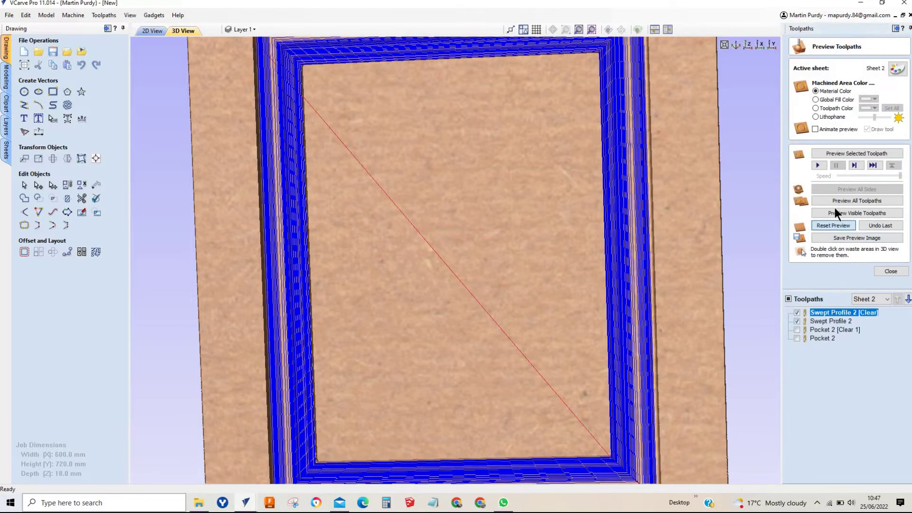
click(836, 200)
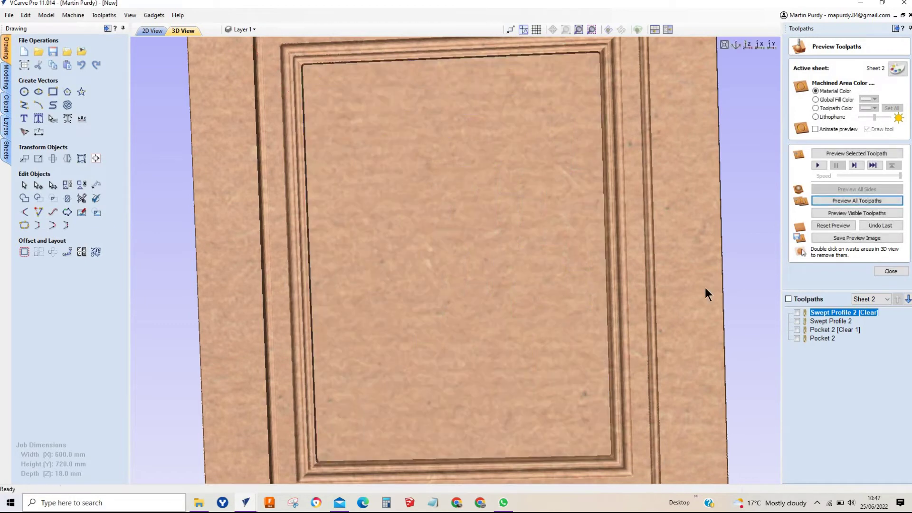
drag(629, 250, 647, 249)
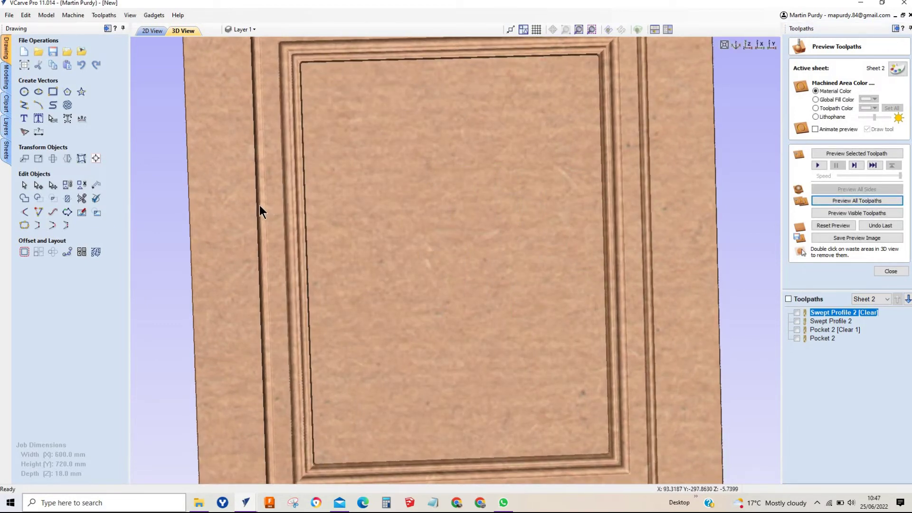
drag(628, 328, 519, 272)
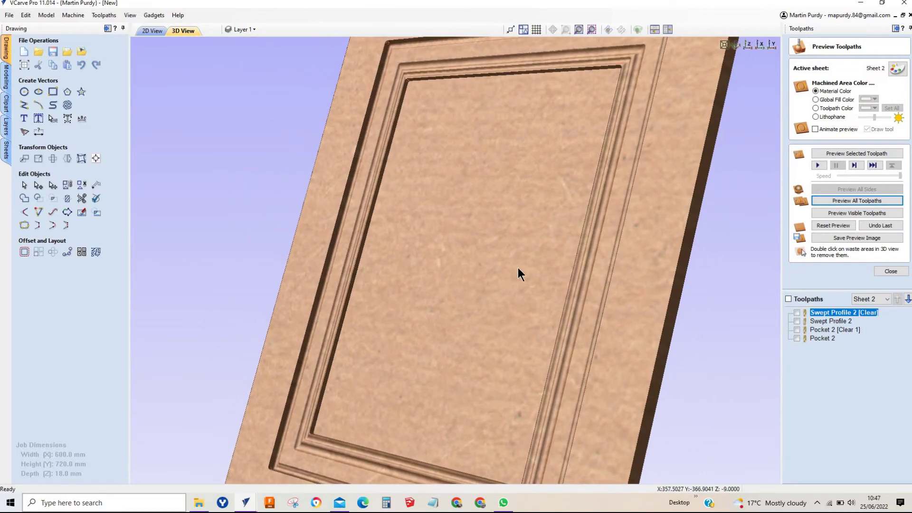
scroll(617, 263, down, 3)
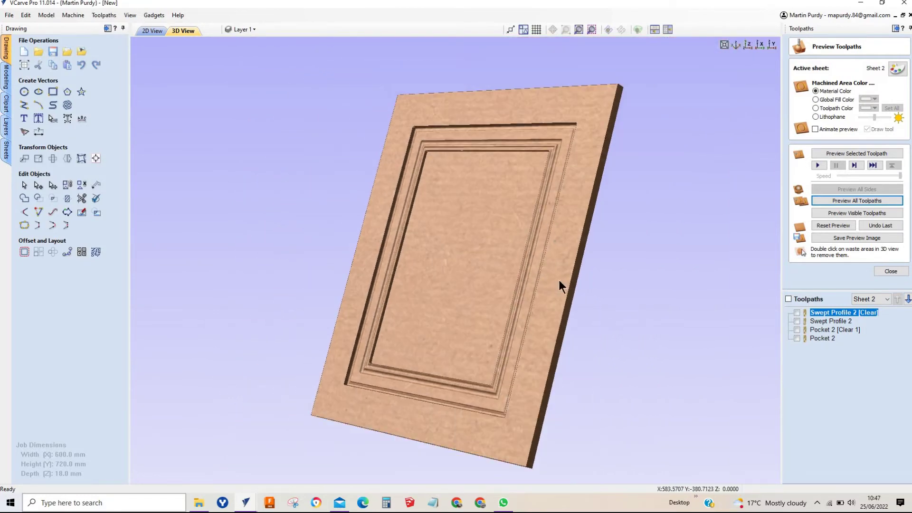
drag(531, 279, 468, 414)
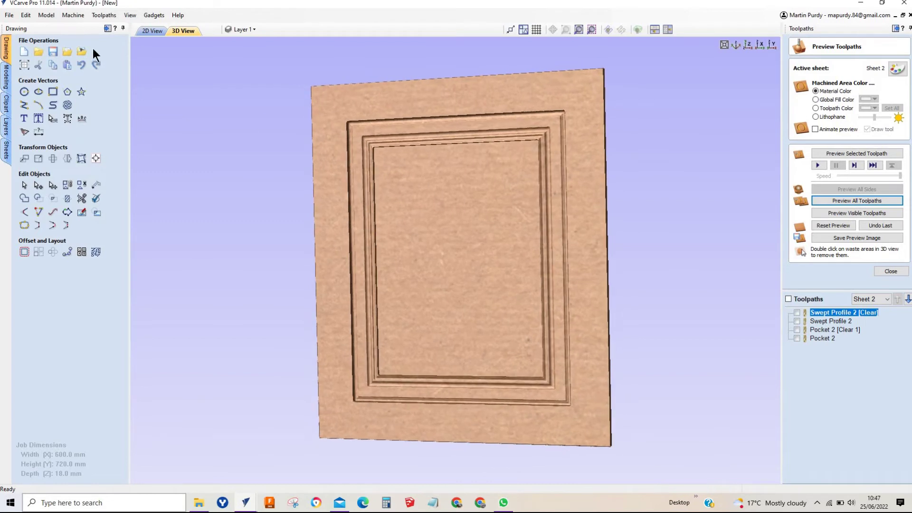
Narrow the moulding profile vector to about 38 mm wide by bringing its outer end inward from the middle rectangle.
click(149, 31)
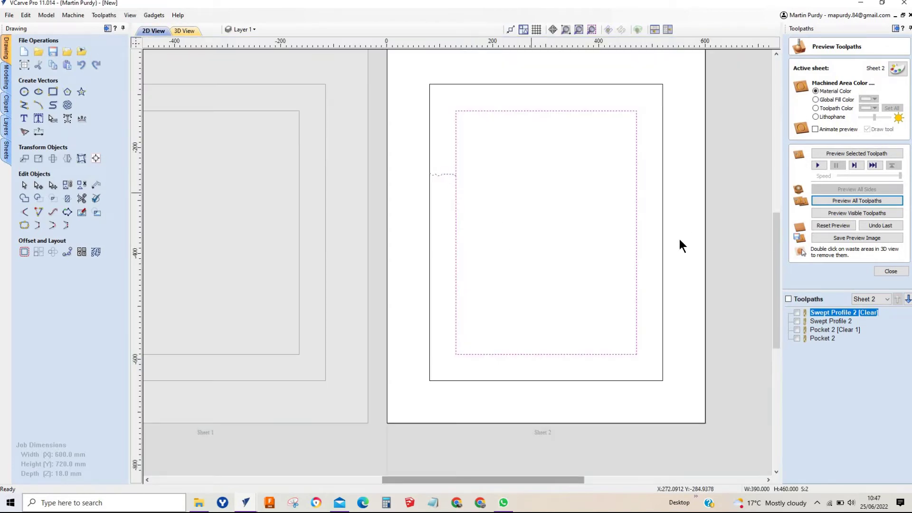
click(524, 237)
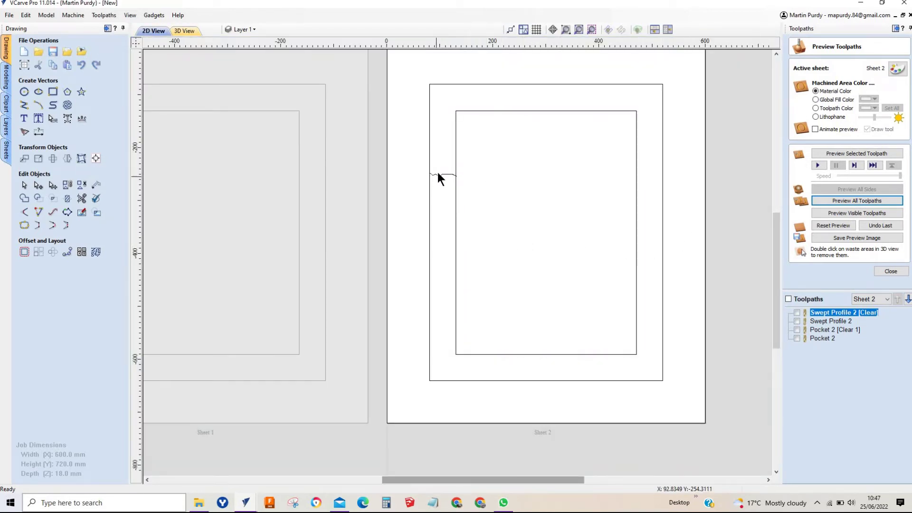
scroll(438, 172, up, 5)
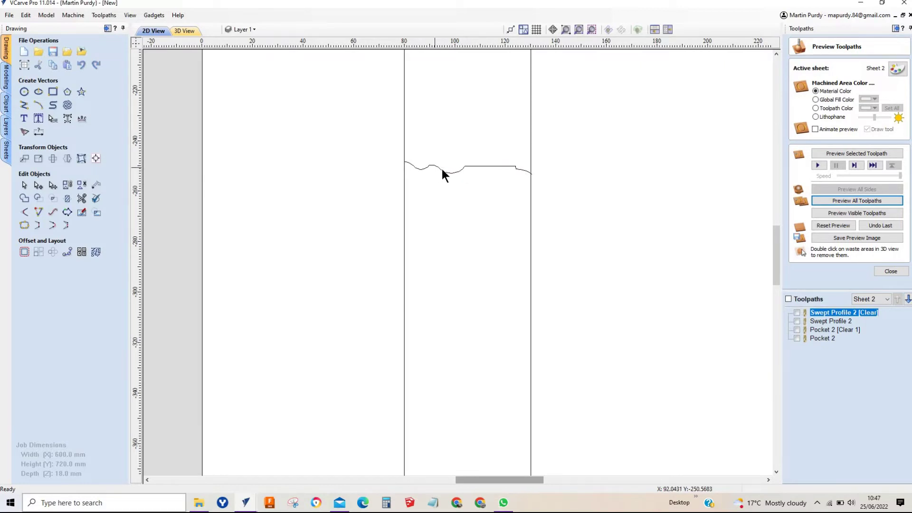
click(451, 172)
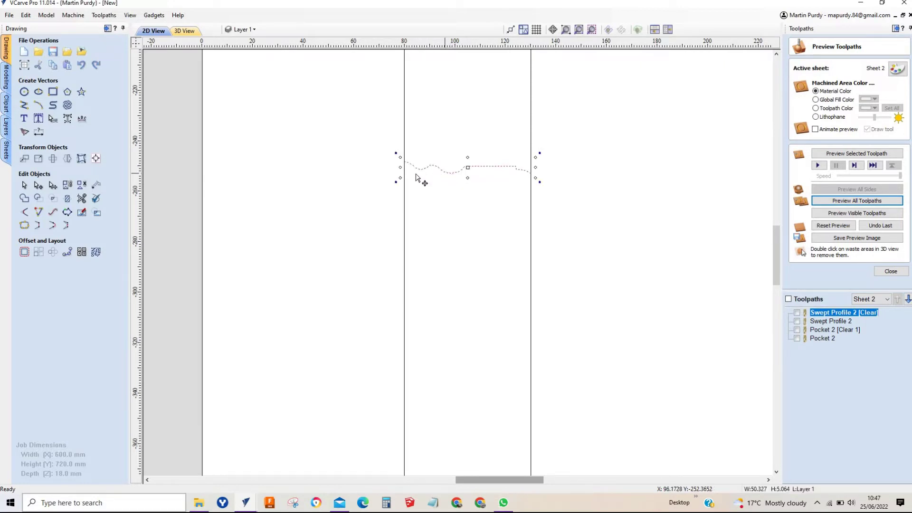
drag(400, 167, 490, 166)
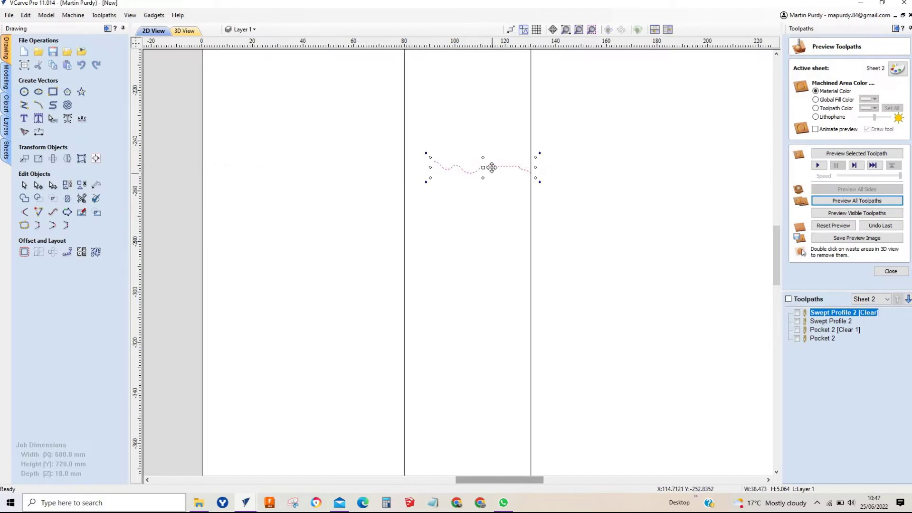
scroll(491, 167, down, 3)
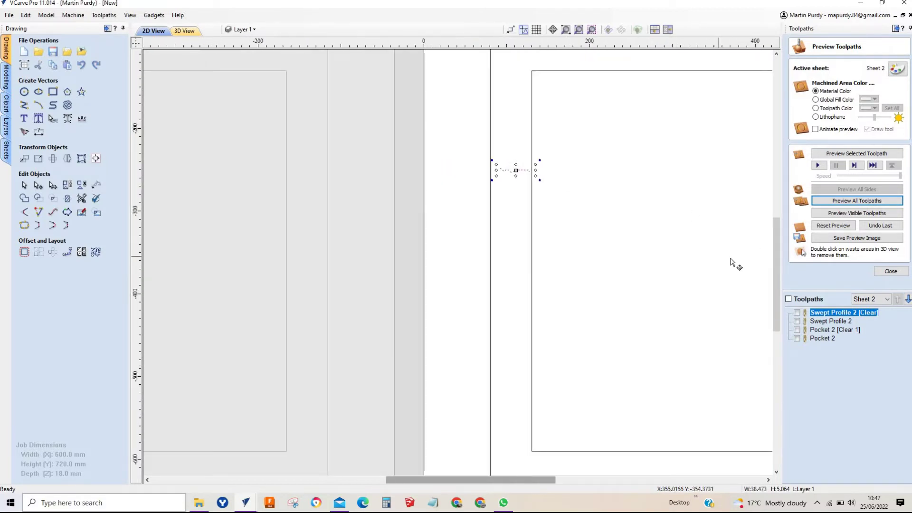
Replace the moulding toolpath's tool with Ball Nose (6 mm) from the tool database.
double_click(831, 312)
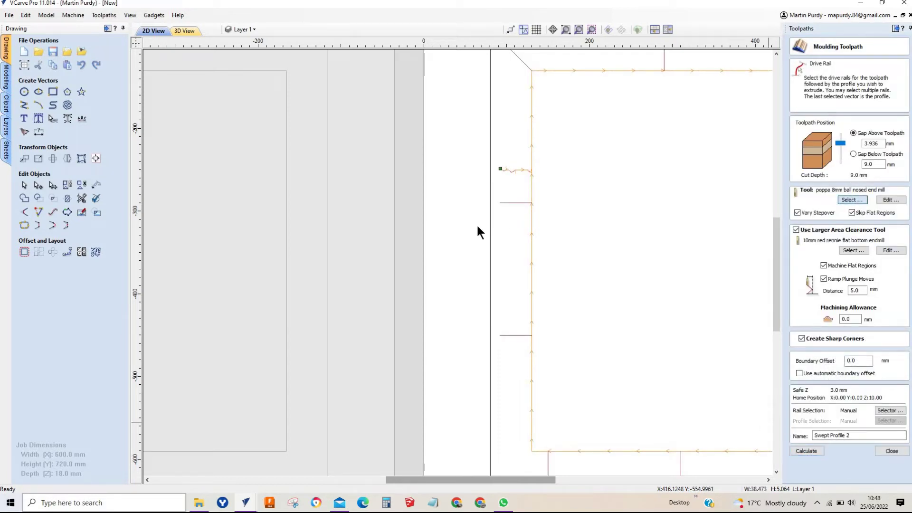
scroll(347, 307, down, 5)
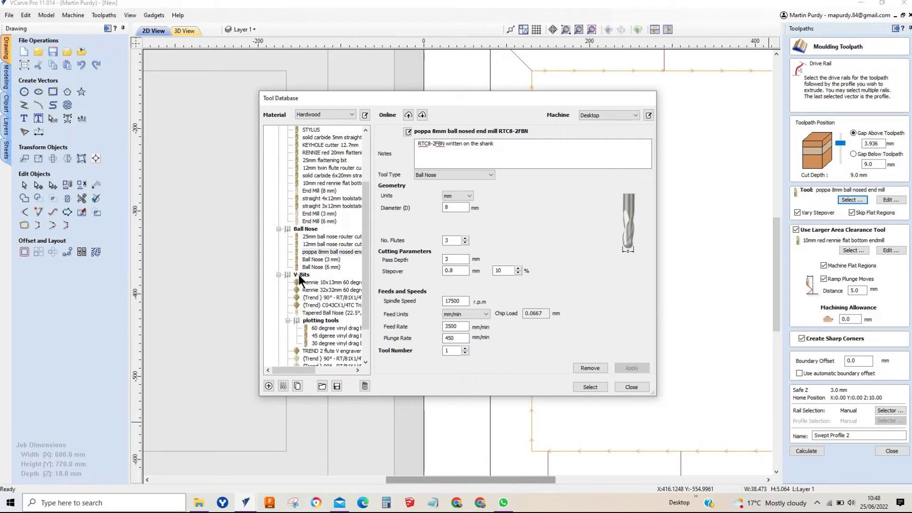
scroll(324, 331, down, 2)
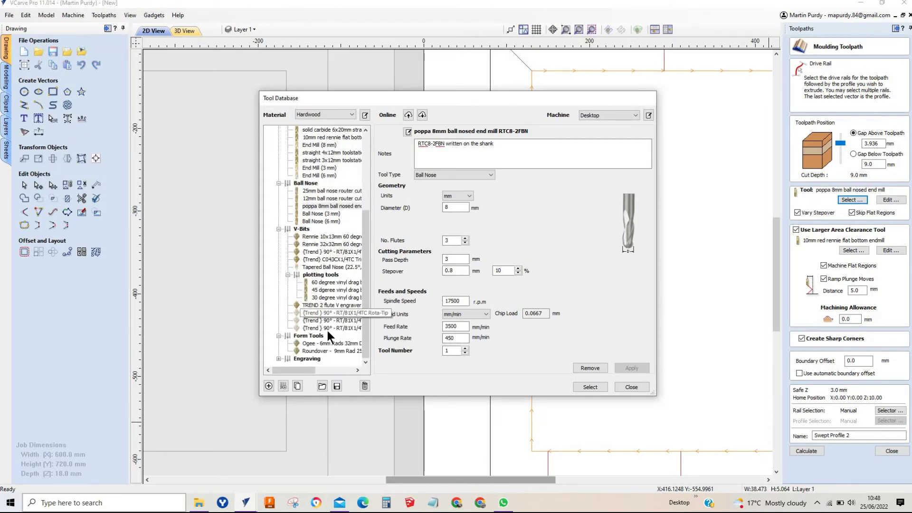
click(328, 221)
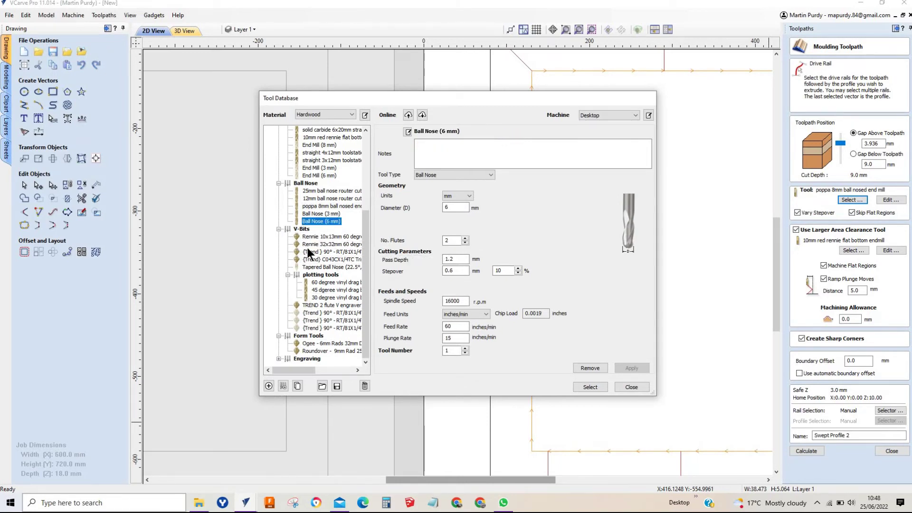
click(332, 268)
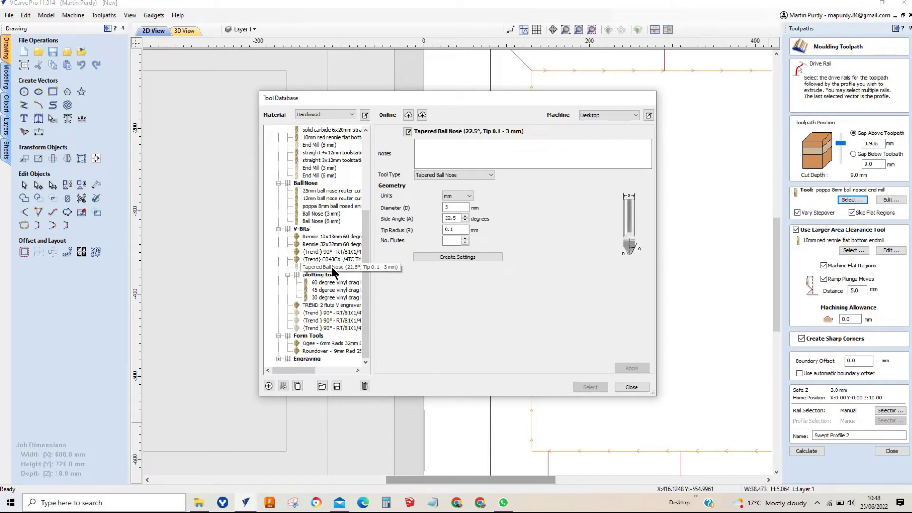
click(332, 260)
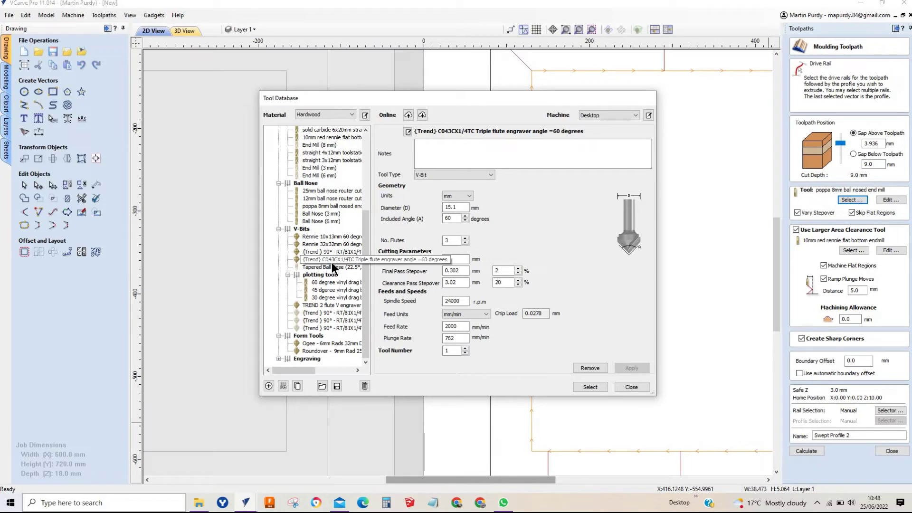
click(320, 221)
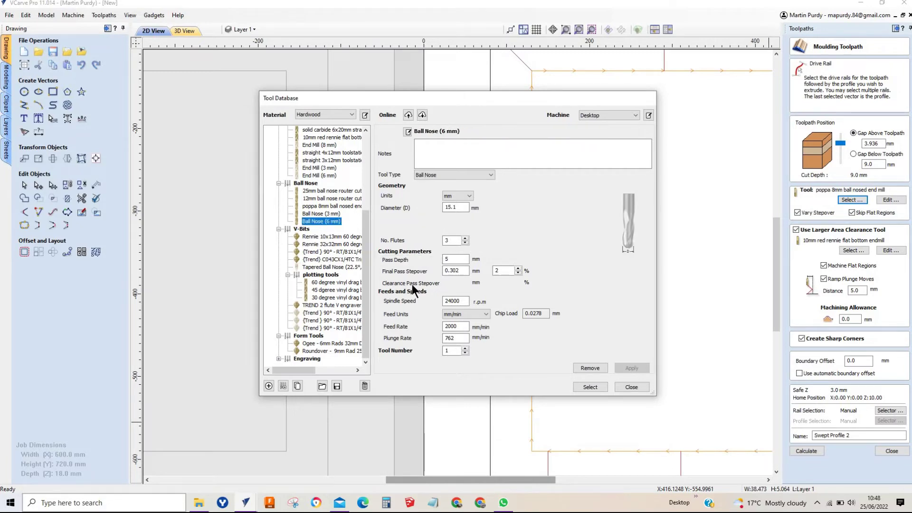
click(590, 388)
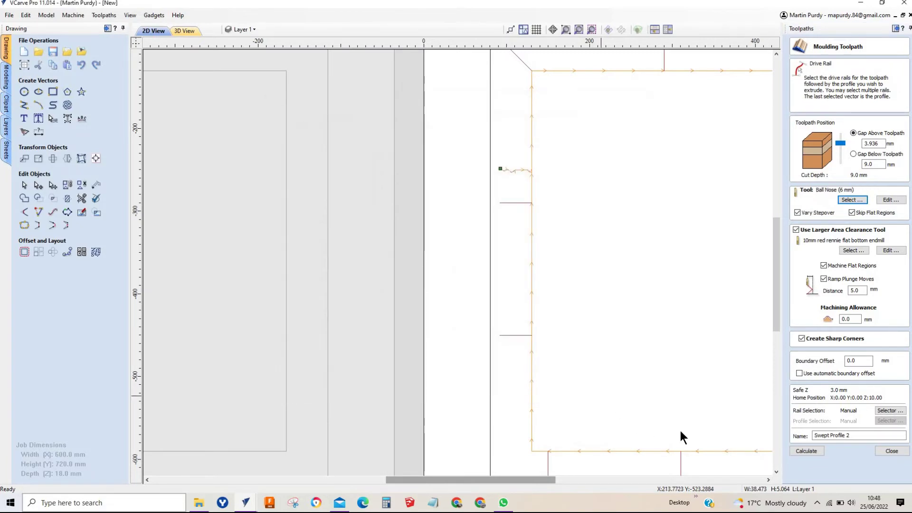
Recalculate the moulding toolpath with the 6 mm ball nose and preview all toolpaths from a reset preview.
click(805, 450)
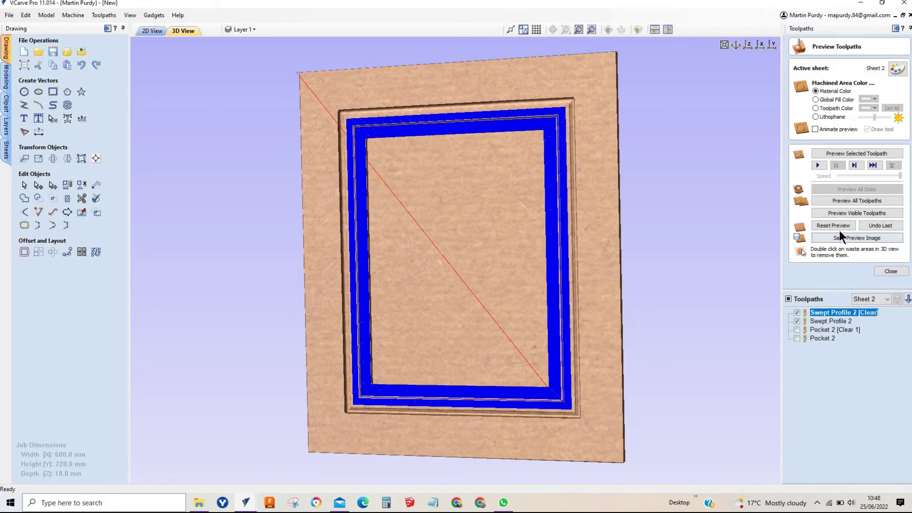
click(836, 227)
click(836, 198)
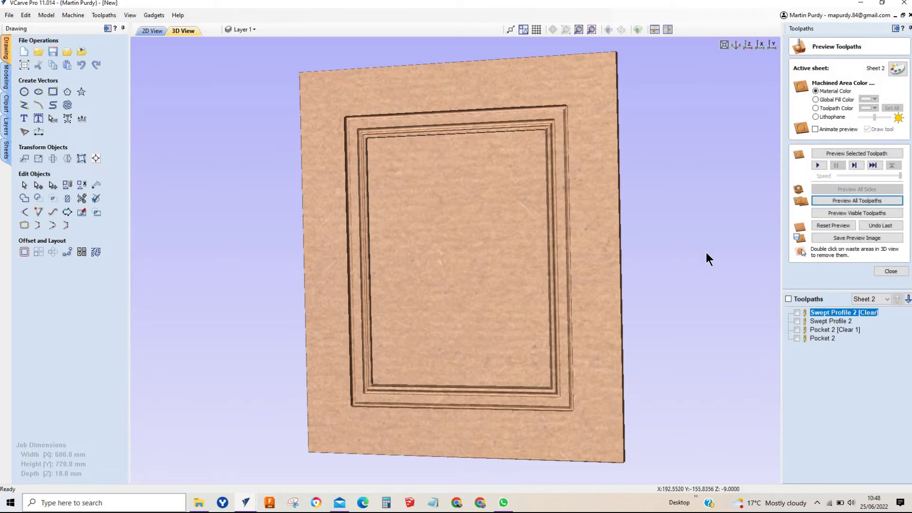
Set the pocket toolpath's cut depth to 6 mm and preview all toolpaths with the recalculated pocket.
double_click(827, 328)
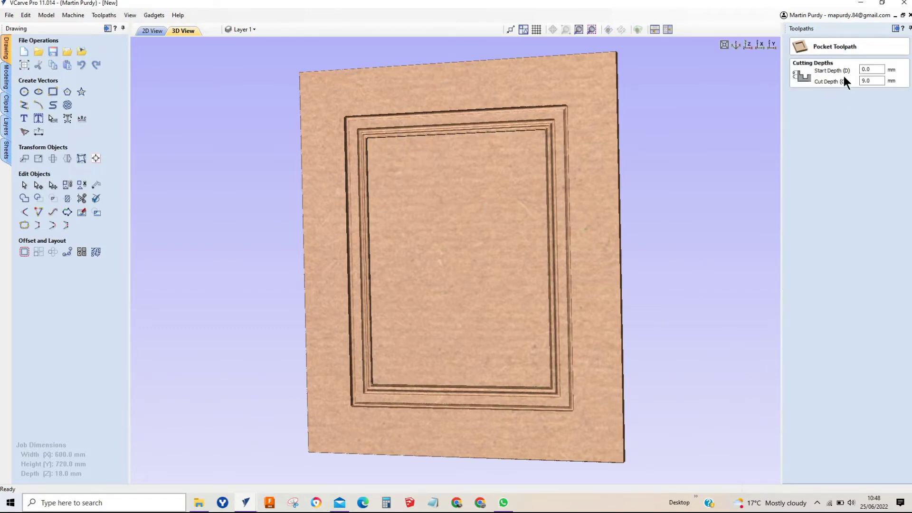
drag(878, 84, 819, 84)
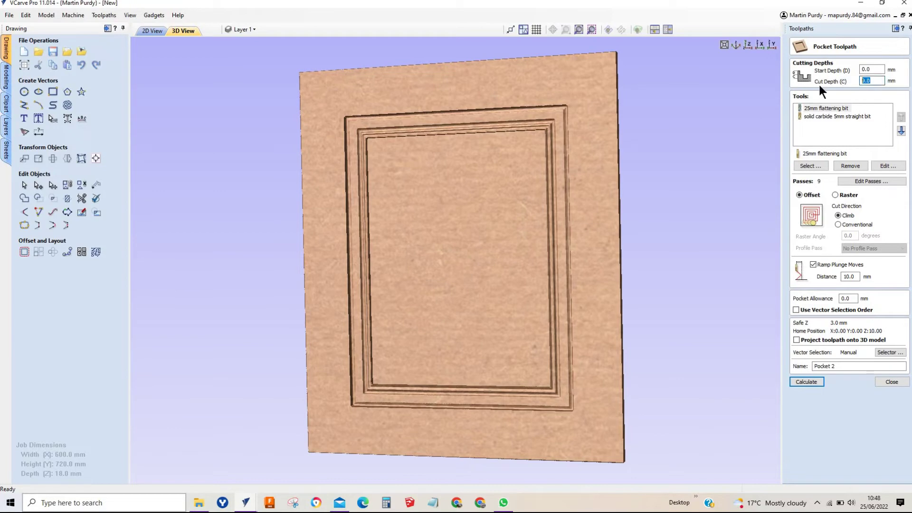
click(804, 383)
click(835, 224)
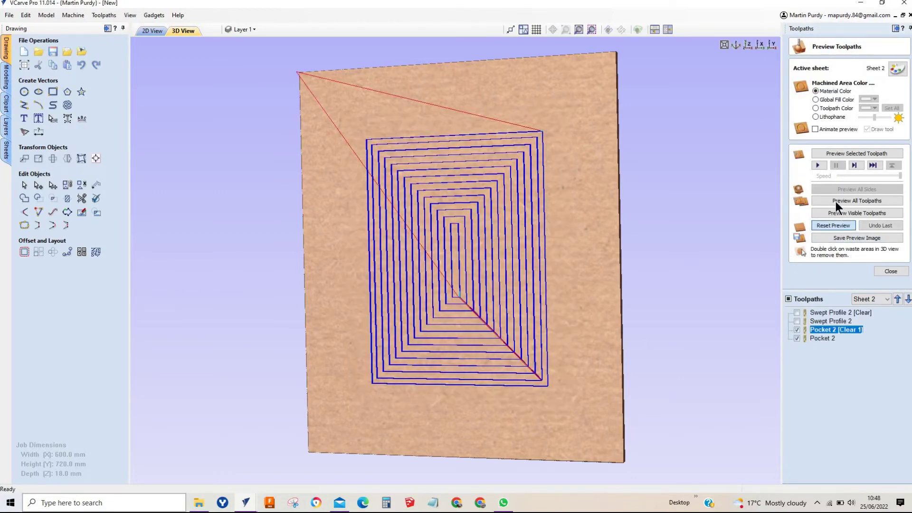
click(833, 202)
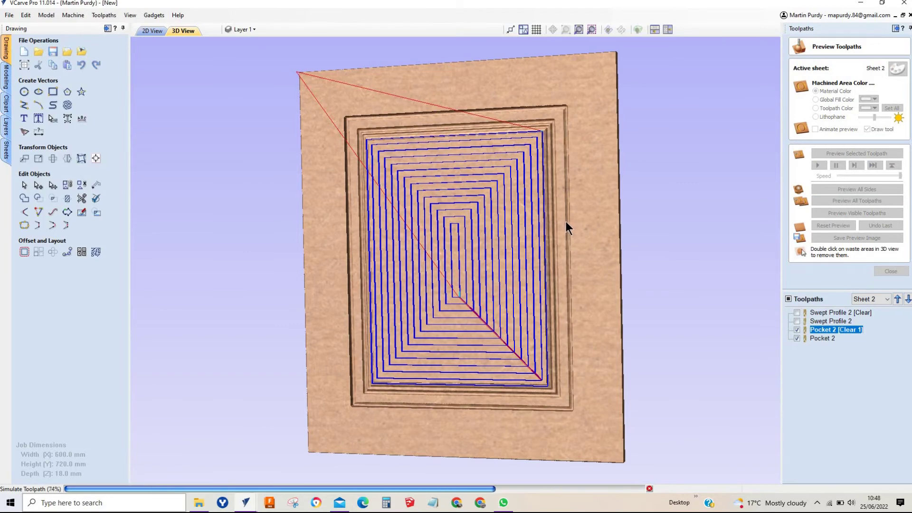
Review the estimated machining times of all toolpaths on Sheet 2.
click(891, 271)
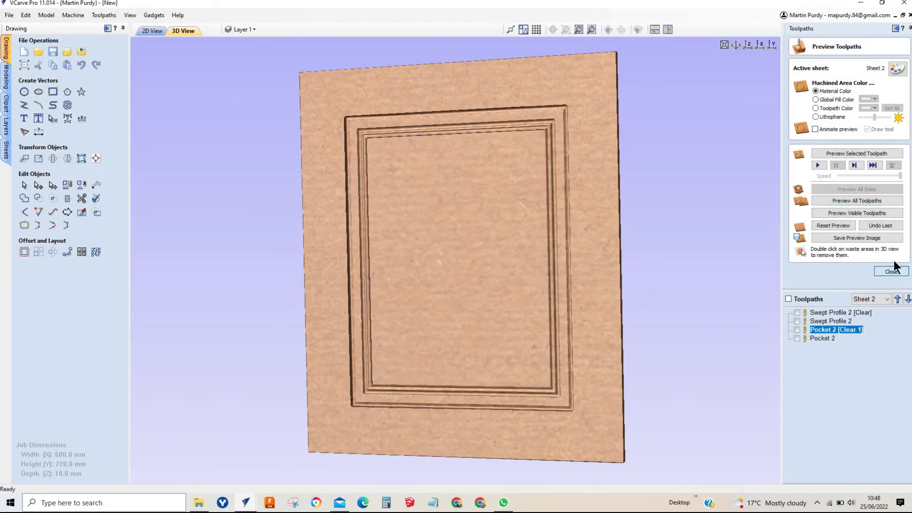
click(814, 173)
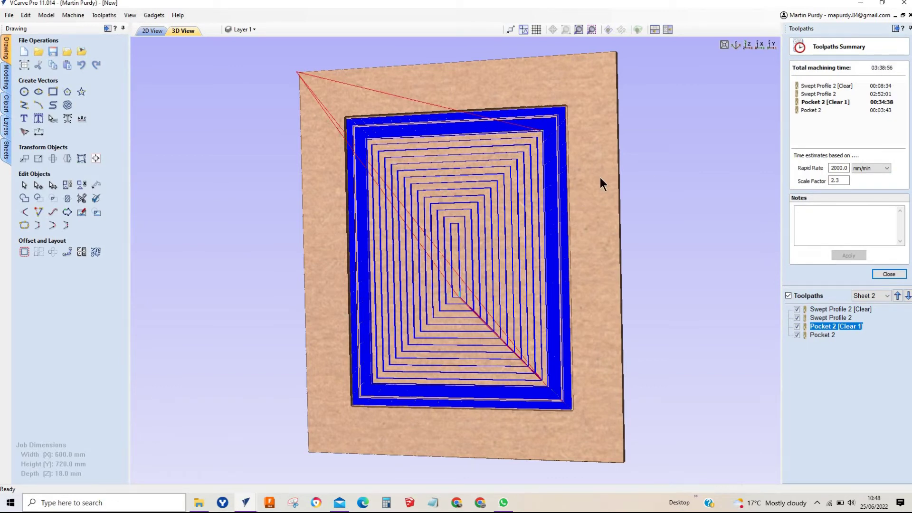
click(889, 274)
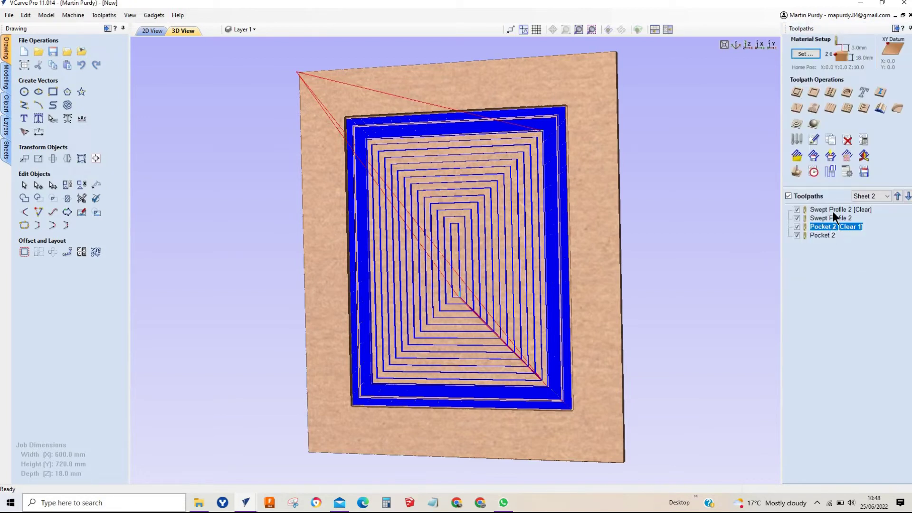
Set the moulding toolpath's gap below to 6 mm and preview all toolpaths with the recalculated moulding.
double_click(833, 210)
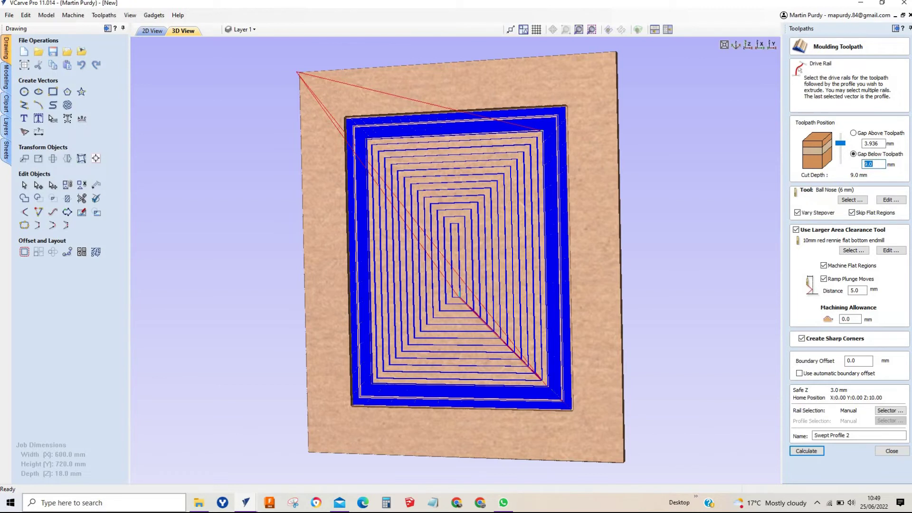
text(6)
click(811, 451)
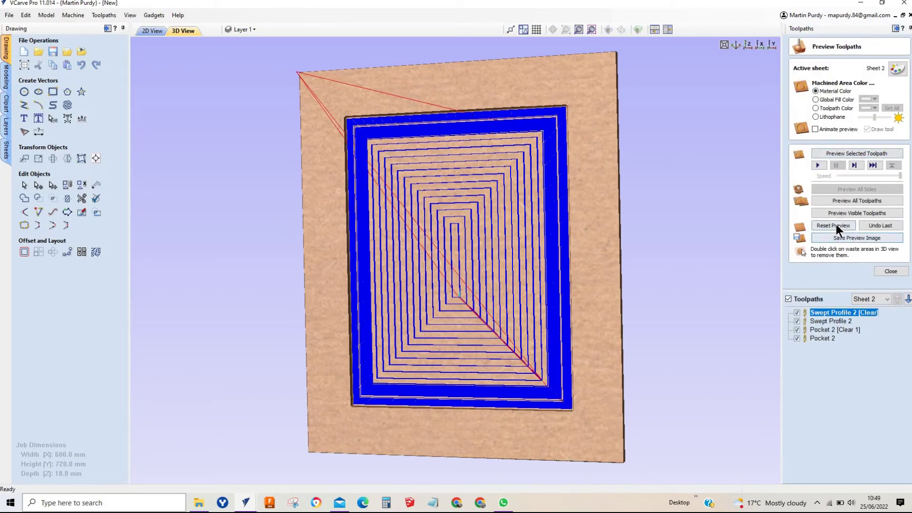
click(840, 201)
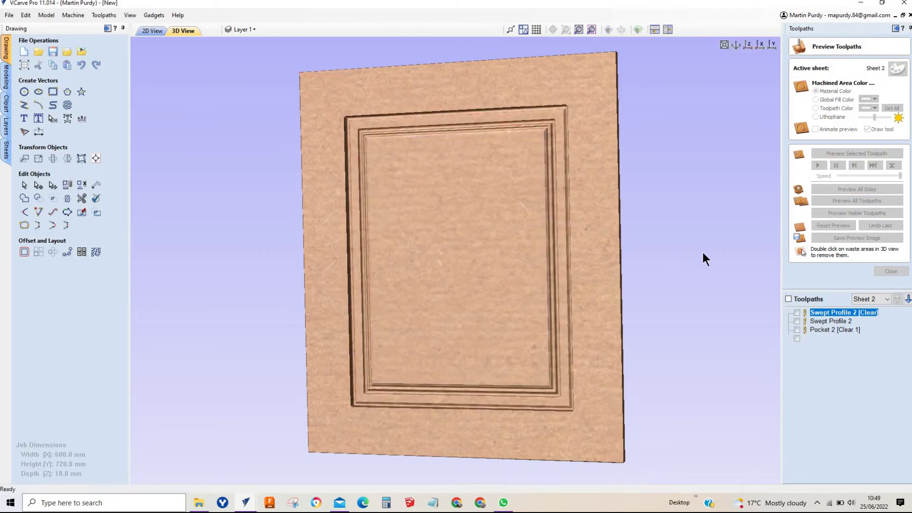
Check the machining time estimates again for the deepened moulding.
click(891, 271)
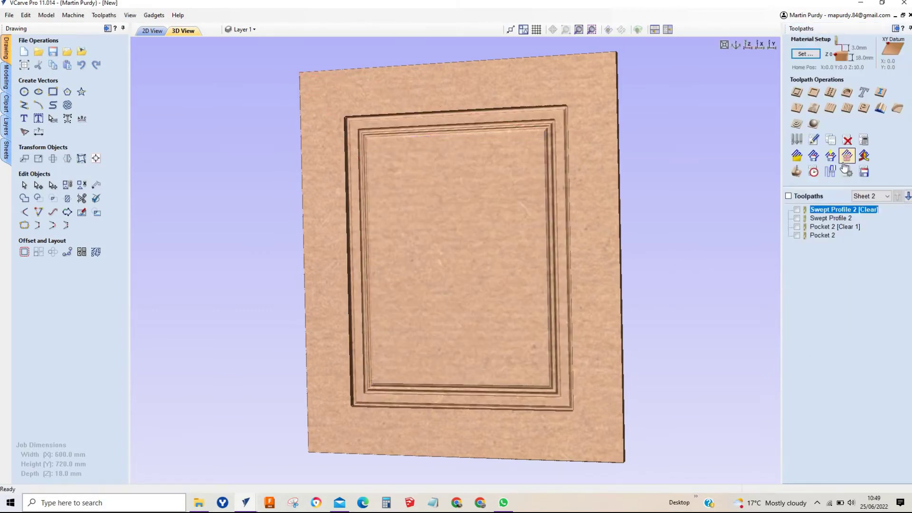
click(813, 172)
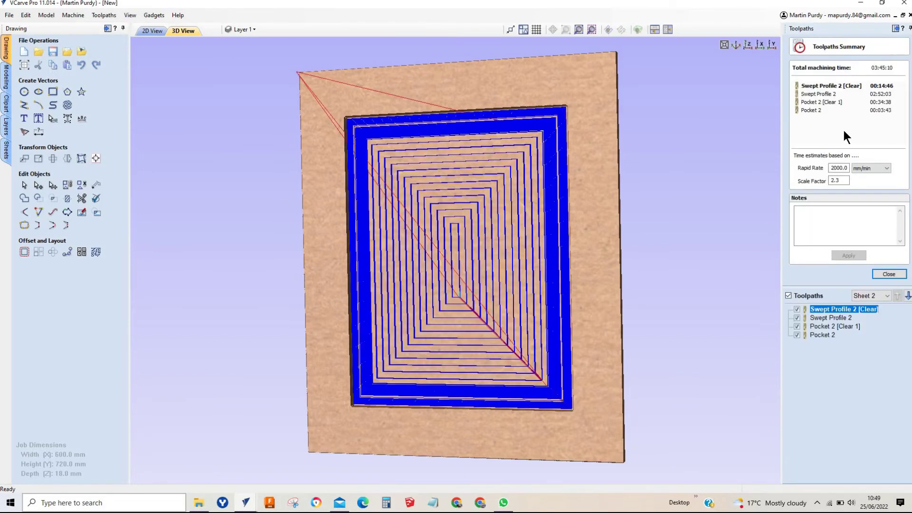
click(885, 278)
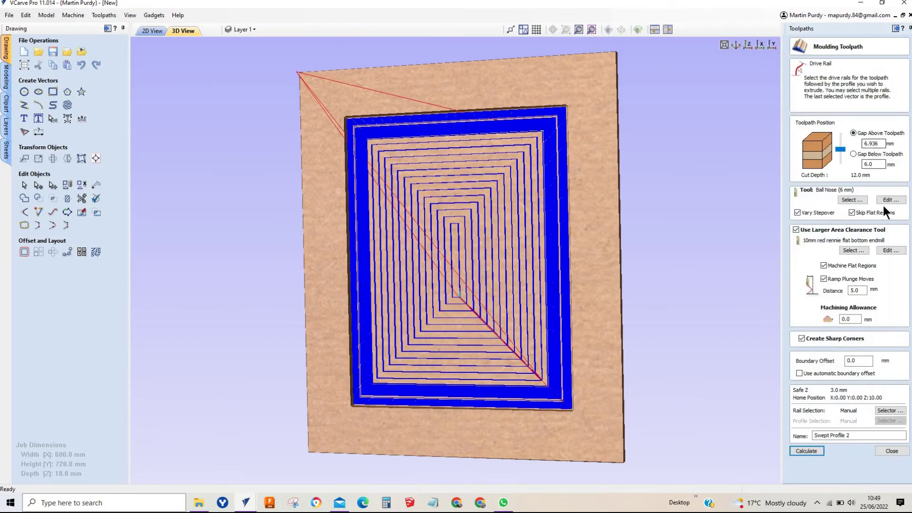
Increase the stepover percentage of the moulding's 6 mm ball nose and preview all toolpaths with the recalculated moulding.
click(886, 200)
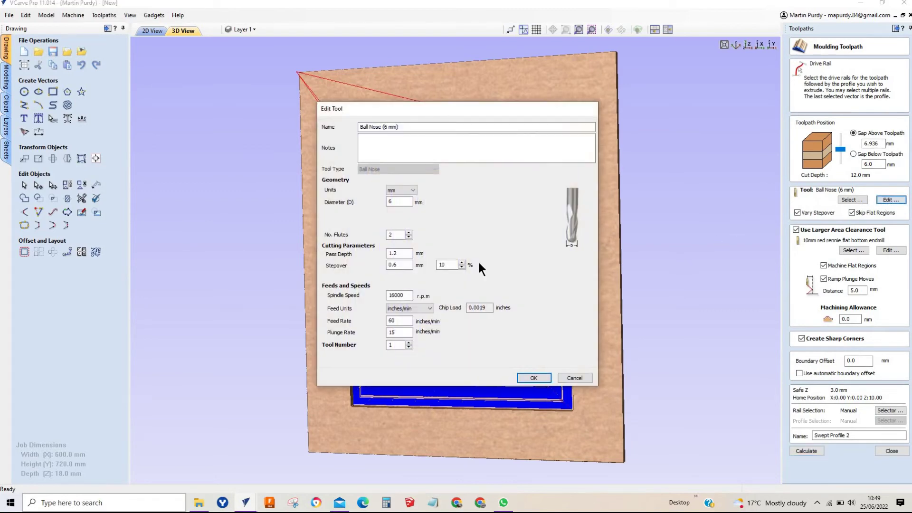
click(401, 263)
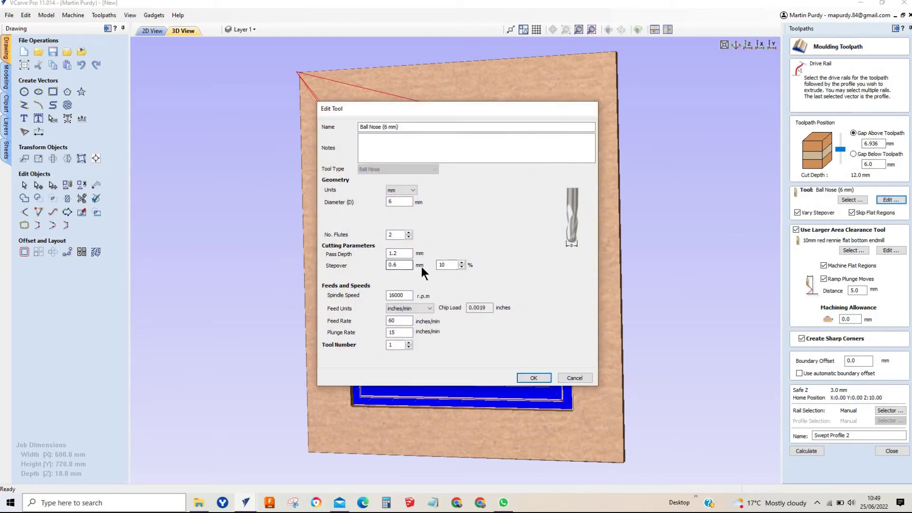
click(461, 261)
click(461, 261)
click(461, 262)
click(461, 263)
click(461, 262)
click(461, 262)
click(545, 378)
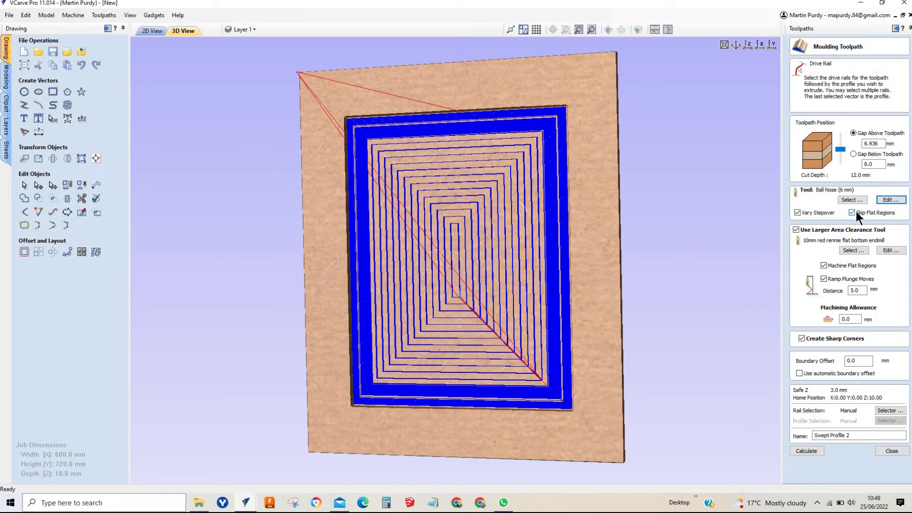
click(806, 450)
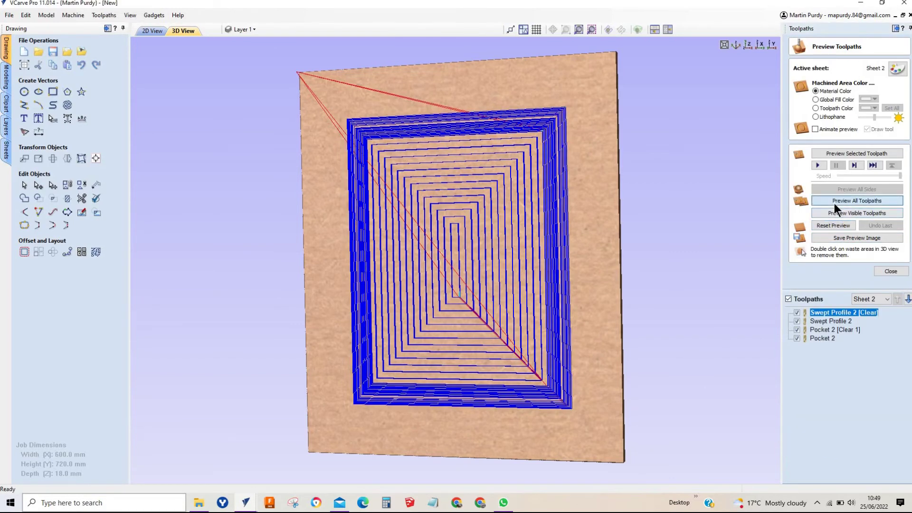
click(834, 203)
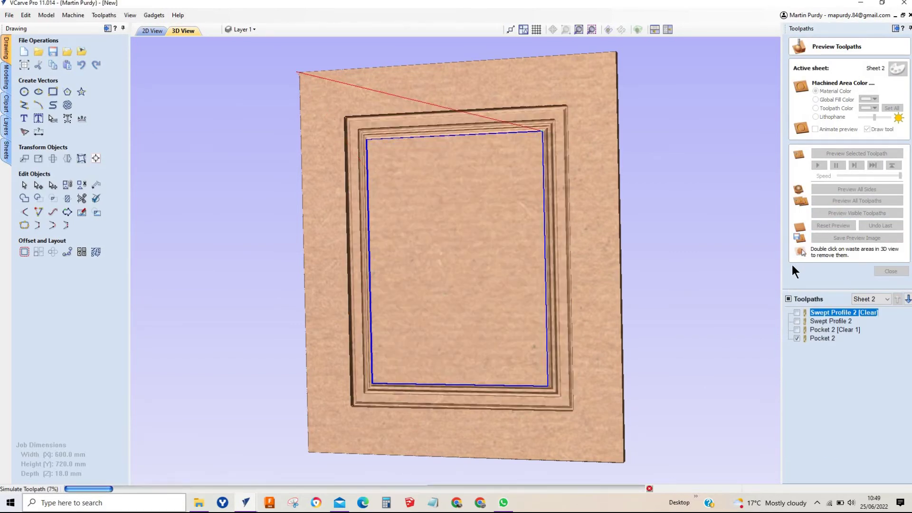
Display only the moulding's larger-tool clearance pass and examine the spacing of its lines up close.
click(797, 312)
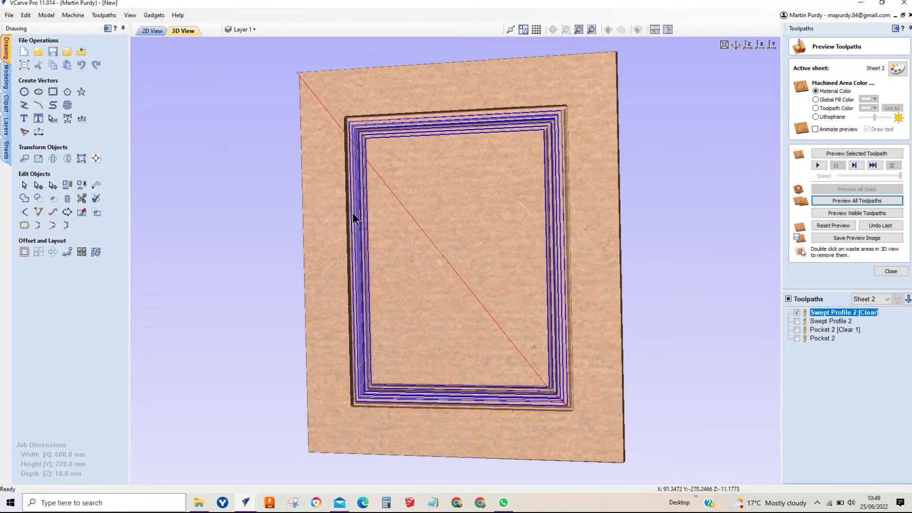
scroll(351, 217, up, 3)
scroll(350, 216, up, 2)
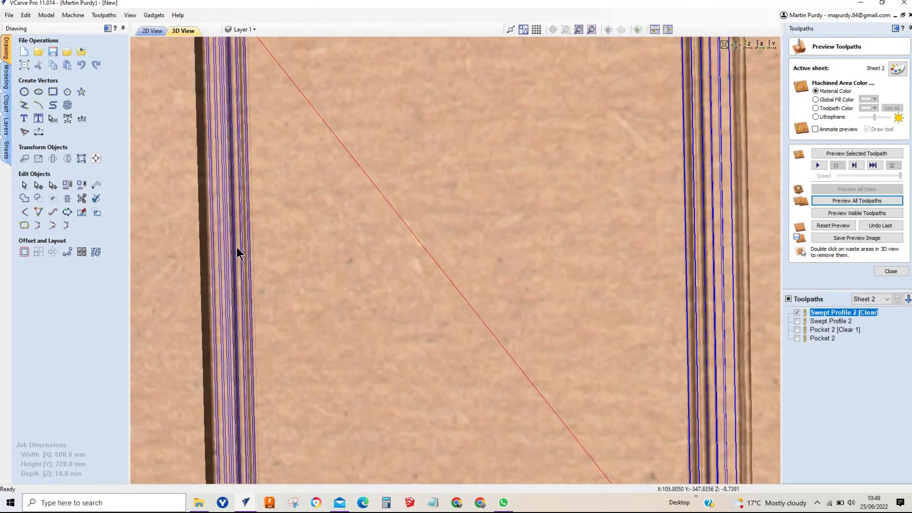
Display the Swept Profile 2 finishing pass in place of the clearance pass and examine its coverage around the moulding.
click(796, 322)
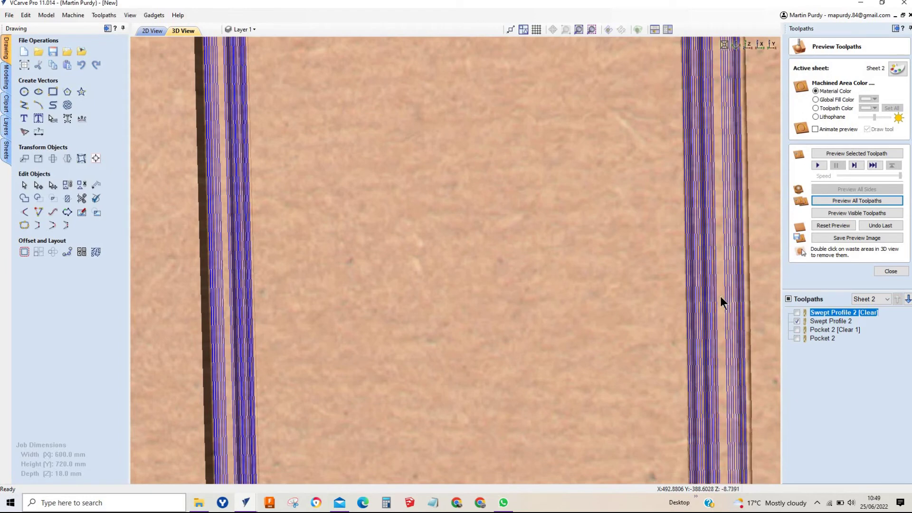
scroll(715, 301, down, 5)
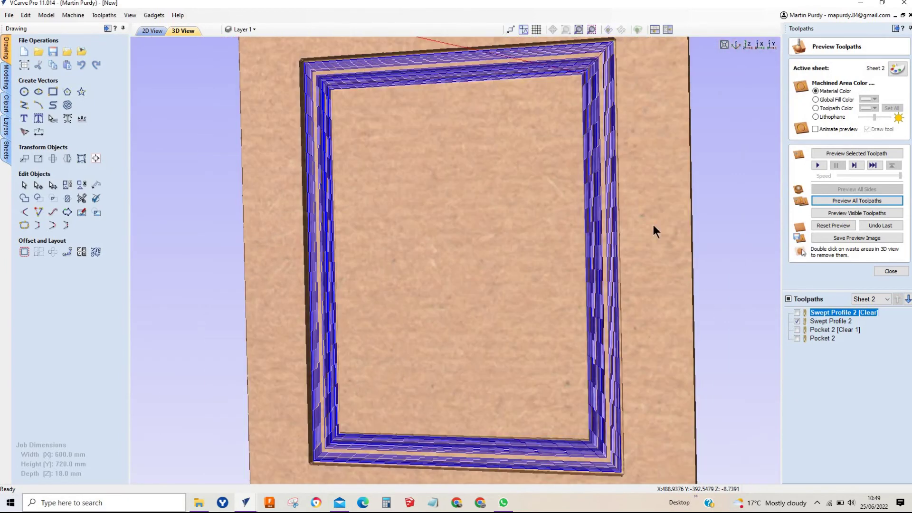
scroll(590, 88, up, 5)
scroll(612, 99, down, 3)
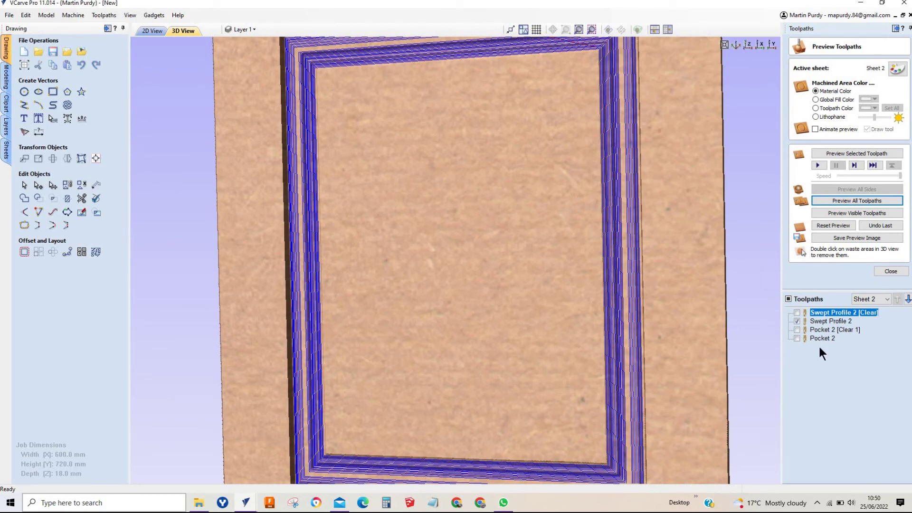
Hide the moulding's finishing pass and display the Pocket 2 [Clear 1] toolpath over the central panel.
mouse_move(812, 321)
click(796, 321)
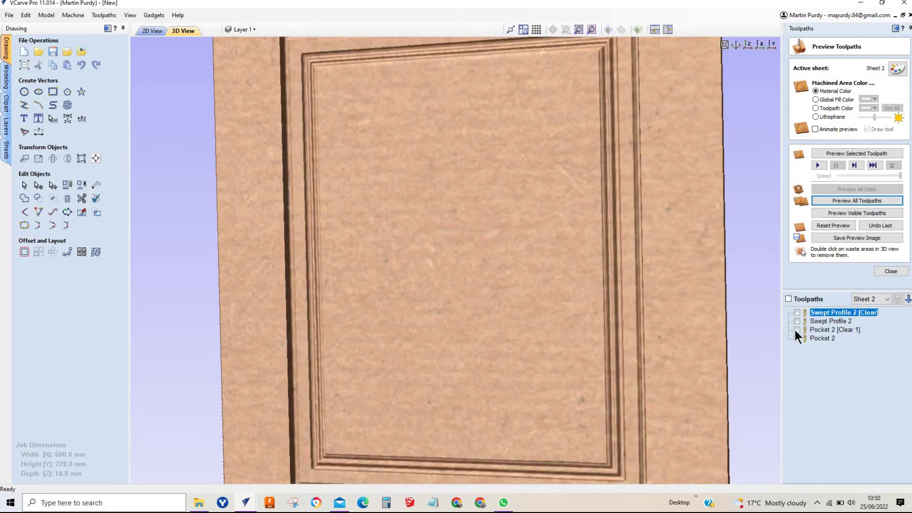
click(797, 329)
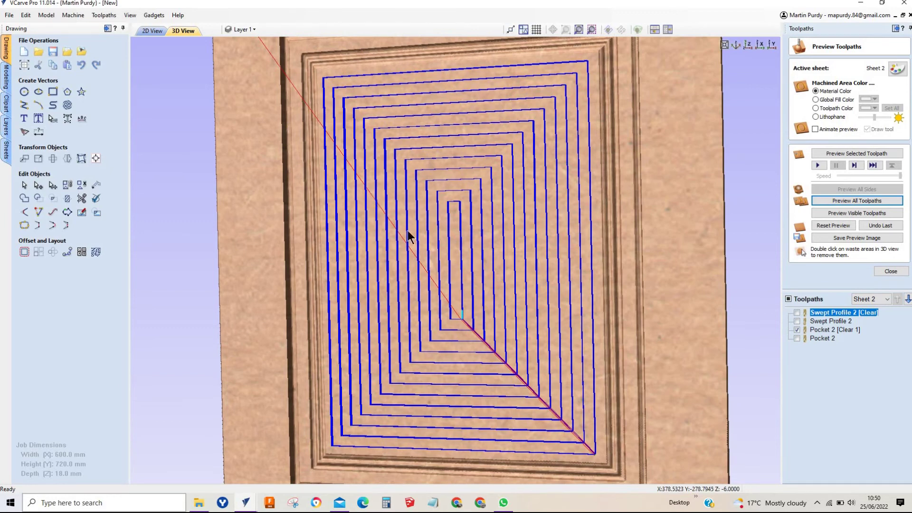
Display the Pocket 2 finishing pass in place of the Pocket 2 [Clear 1] clearance pass.
click(796, 339)
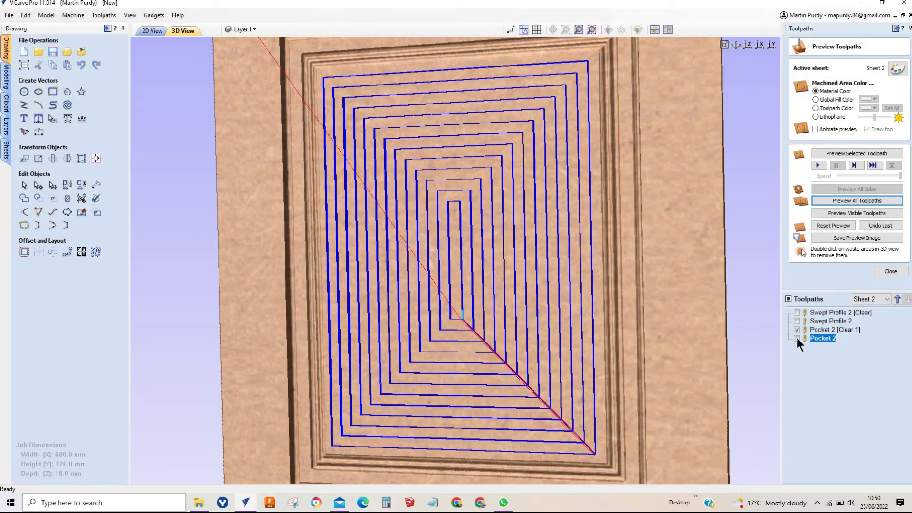
click(797, 330)
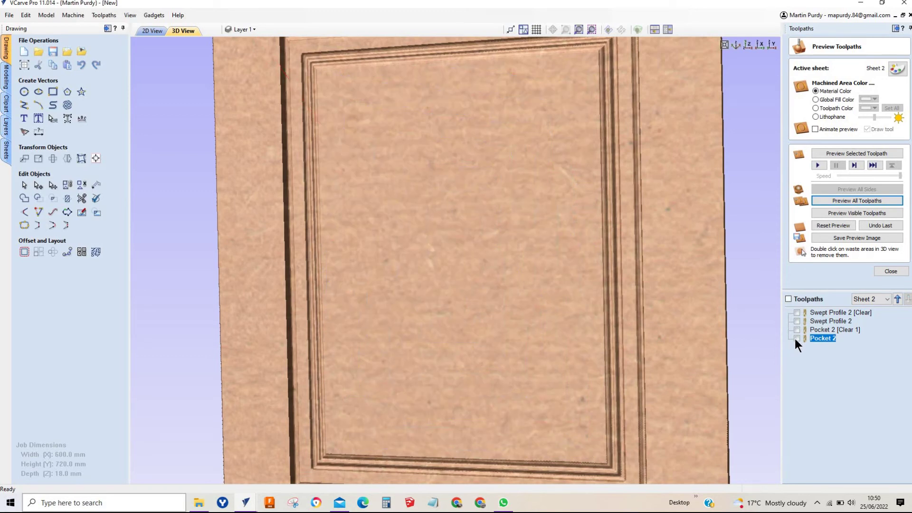
click(797, 338)
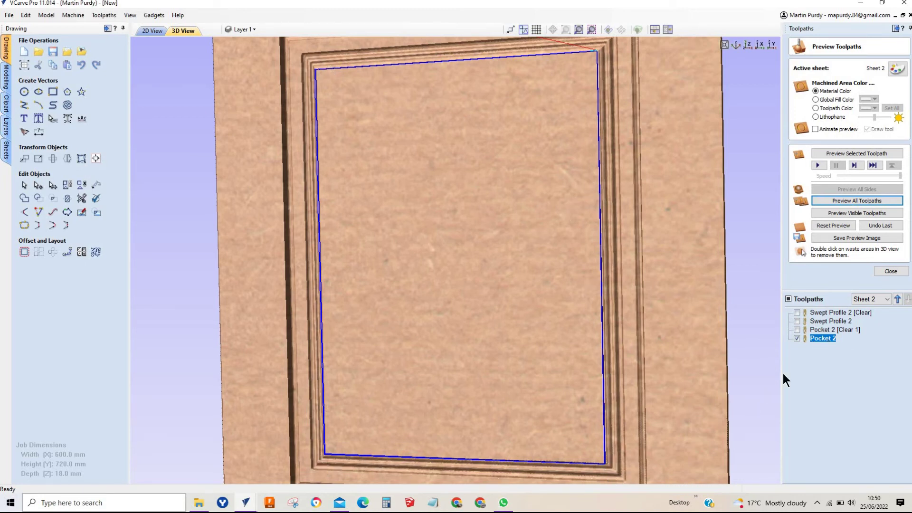
Set the Pocket 2 toolpath's cut depth to 4 mm and recalculate it.
click(825, 329)
double_click(825, 331)
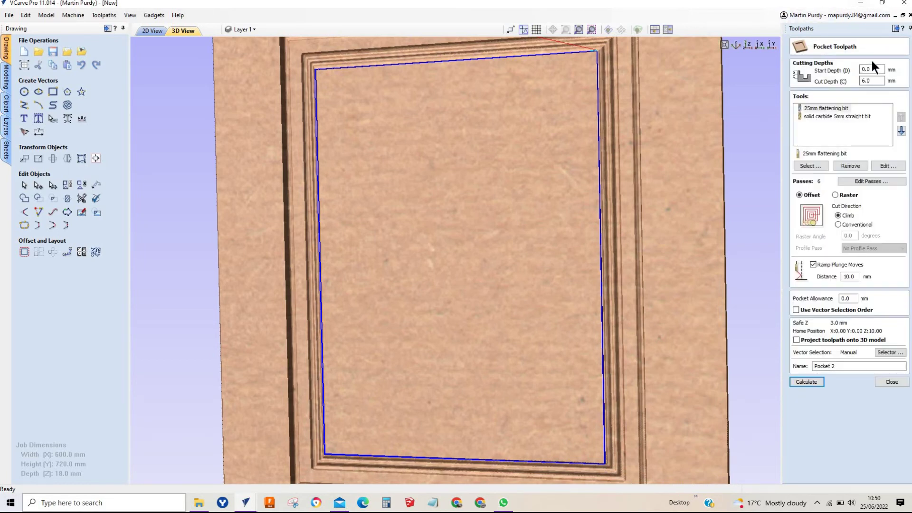
key(Tab)
text(4)
click(818, 377)
Reset the simulation, preview all Sheet 2 toolpaths with the recalculated pocket and inspect the door from another angle.
click(839, 224)
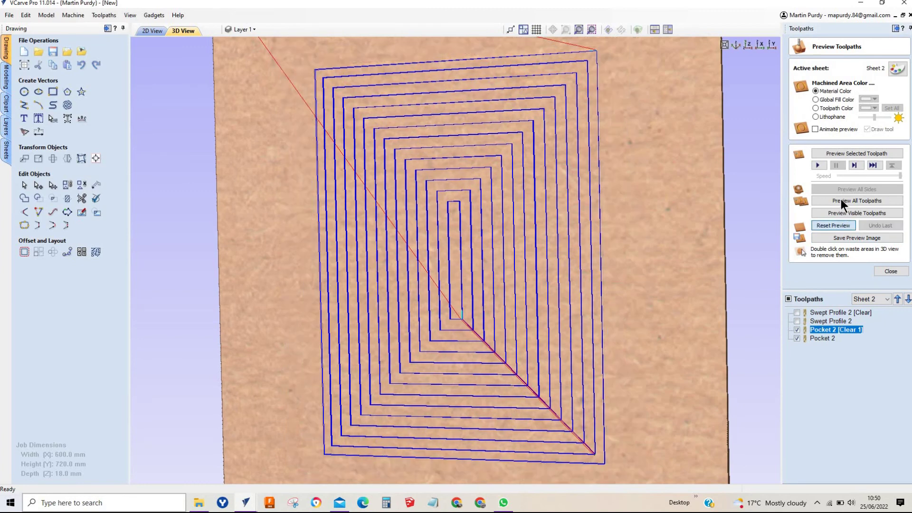
click(841, 200)
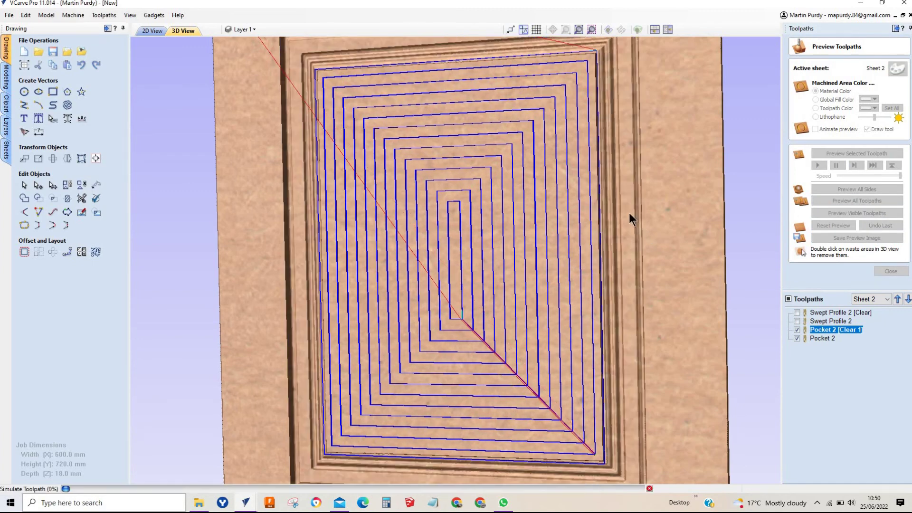
drag(614, 212, 414, 285)
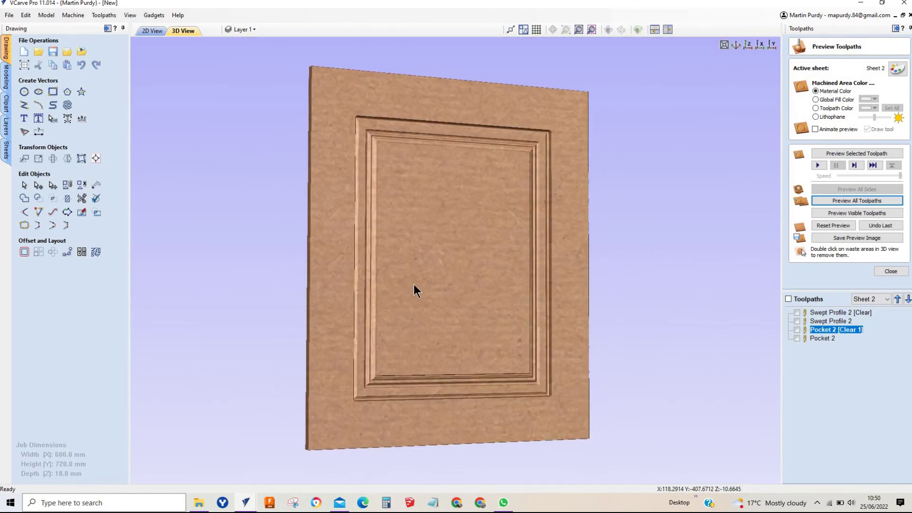
Make Sheet 1 the active sheet from the 2D layout.
click(161, 30)
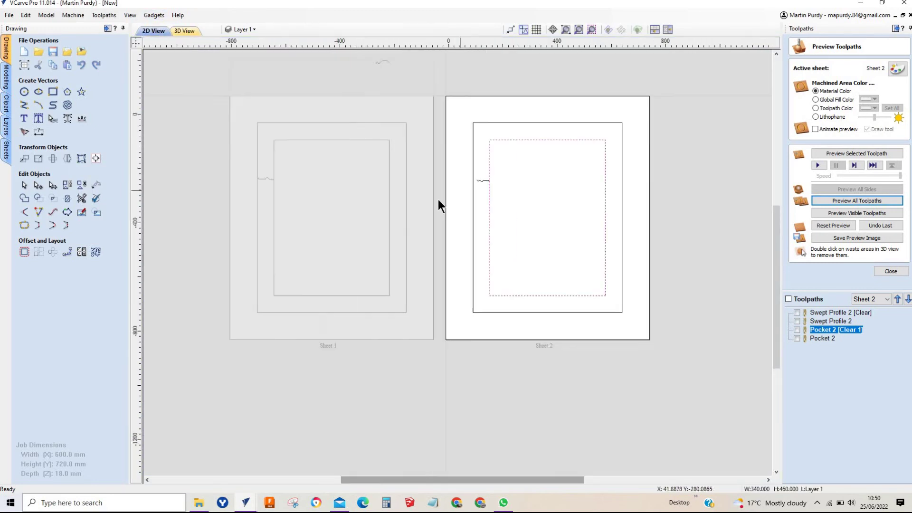
scroll(438, 205, down, 2)
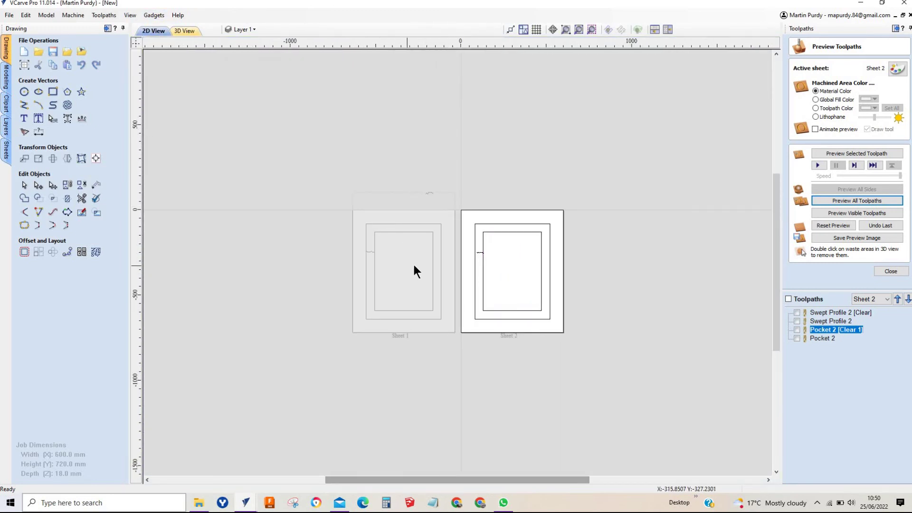
click(415, 271)
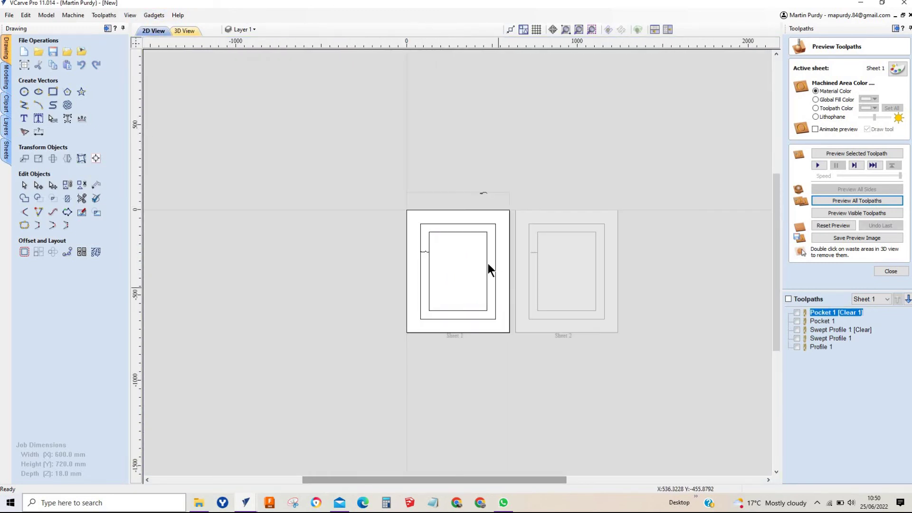
Reset the simulation, preview all Sheet 1 toolpaths and examine the door's moulding and central panel in 3D.
click(828, 223)
click(829, 202)
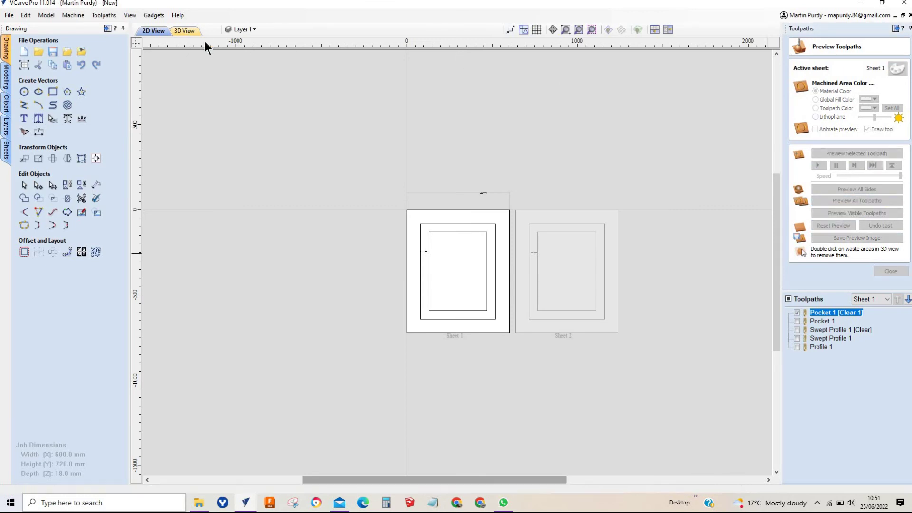
click(183, 30)
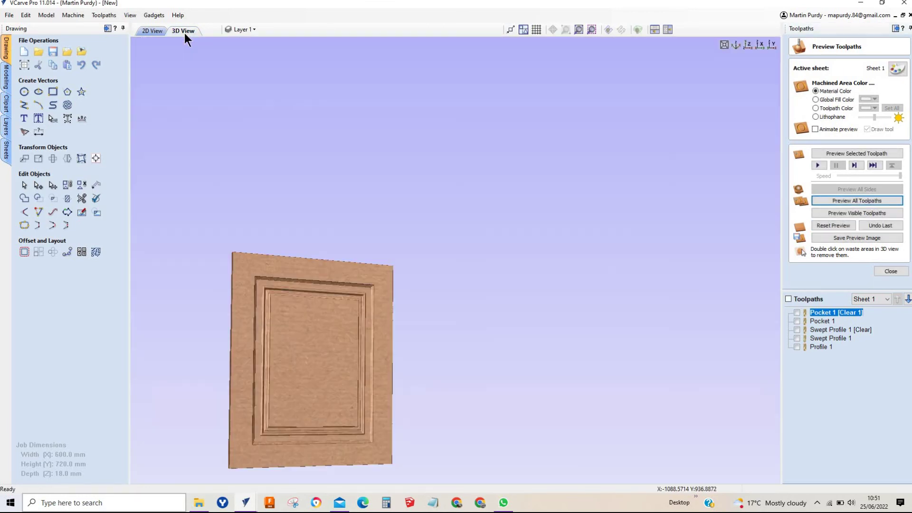
scroll(259, 423, up, 5)
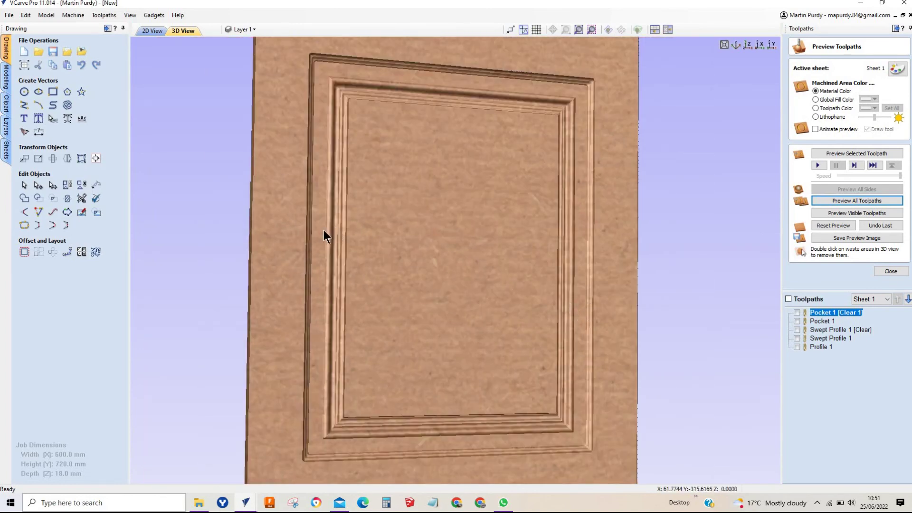
scroll(323, 230, down, 5)
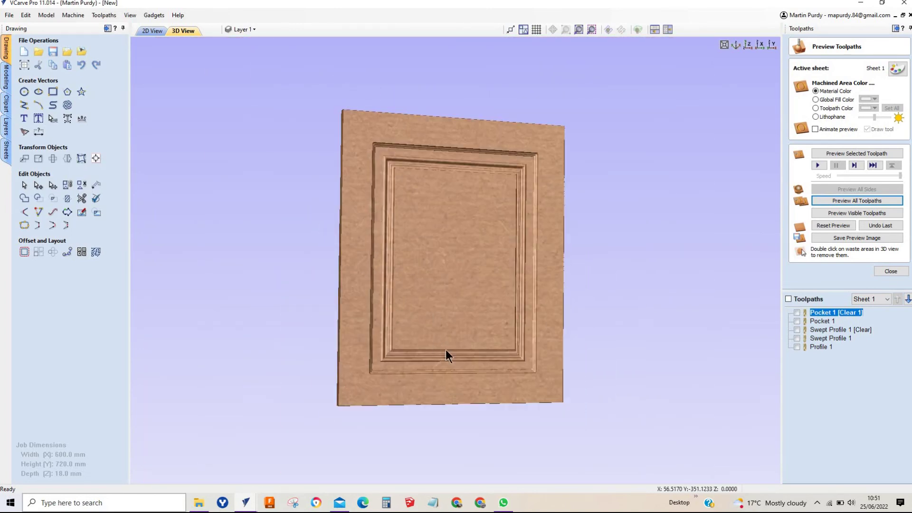
Open the toolpaths summary for Sheet 1 and check each toolpath's machining time and tool details.
click(882, 270)
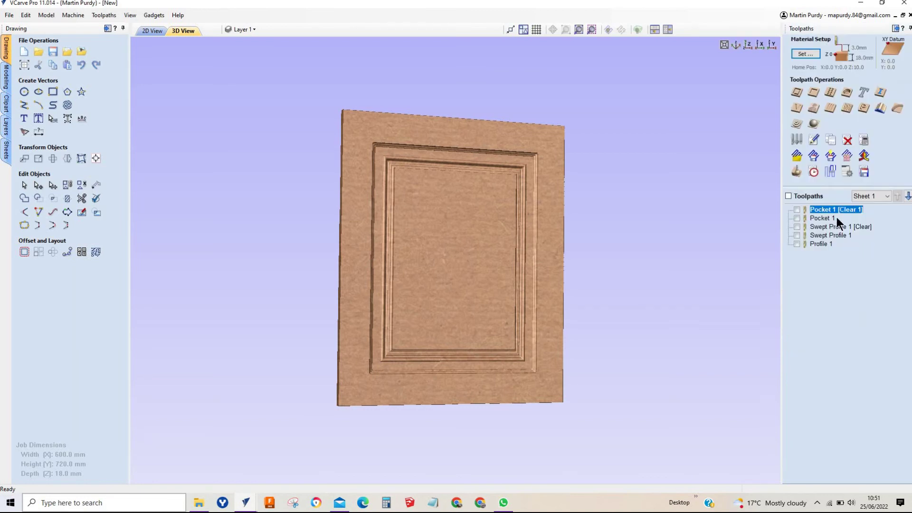
click(814, 172)
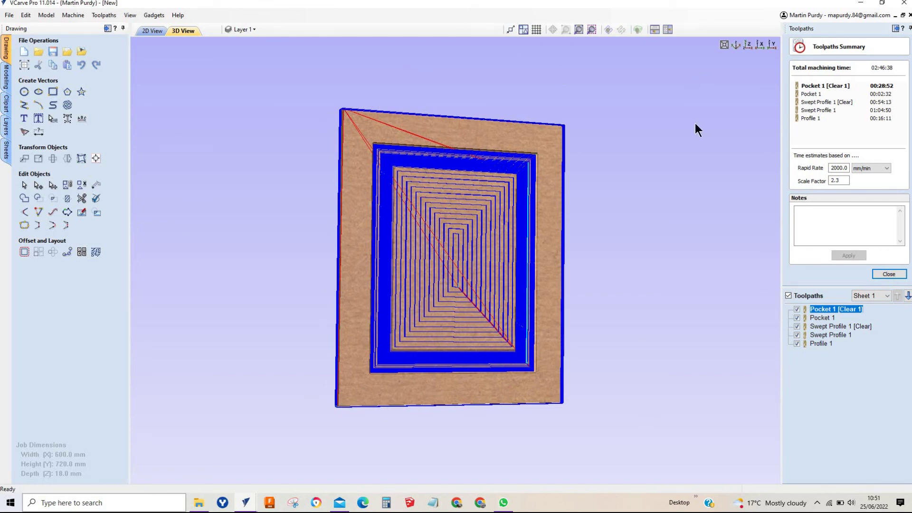
mouse_move(845, 87)
mouse_move(813, 122)
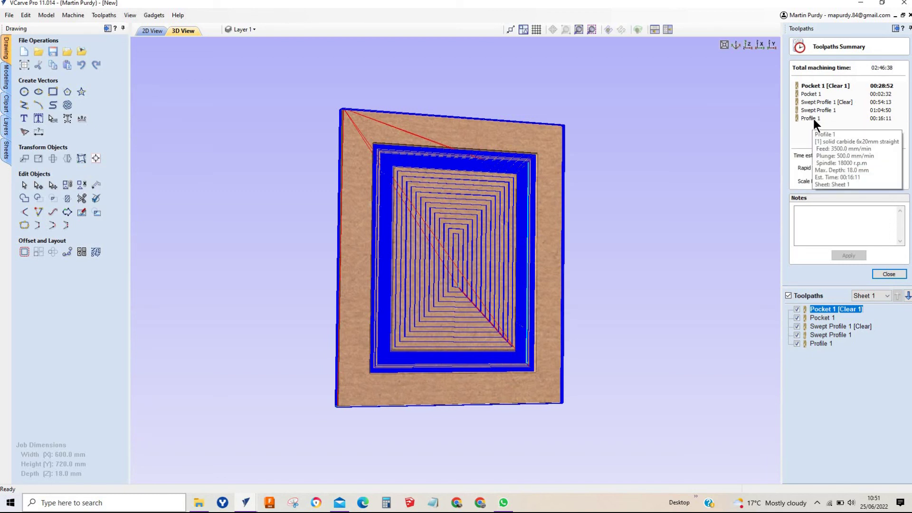
mouse_move(812, 92)
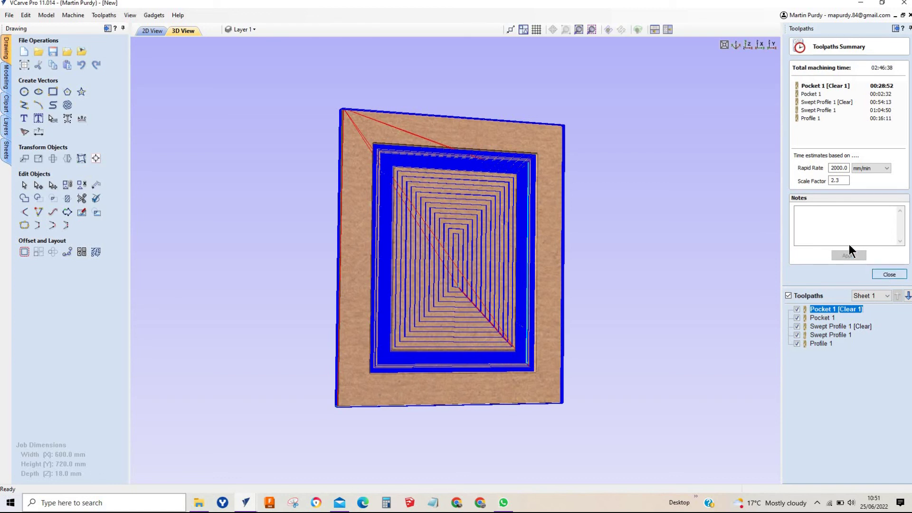
Close the toolpaths summary and preview all Sheet 1 toolpaths again to view the whole finished door.
click(889, 275)
click(800, 180)
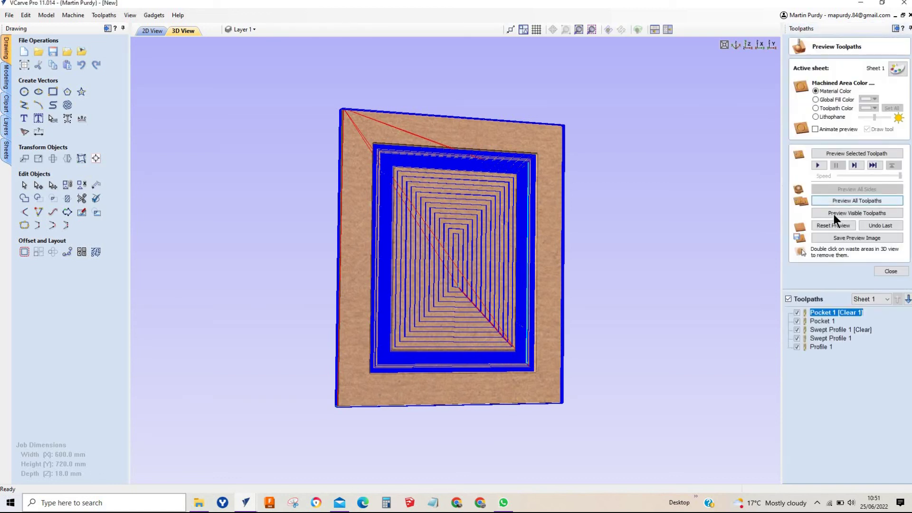
click(836, 200)
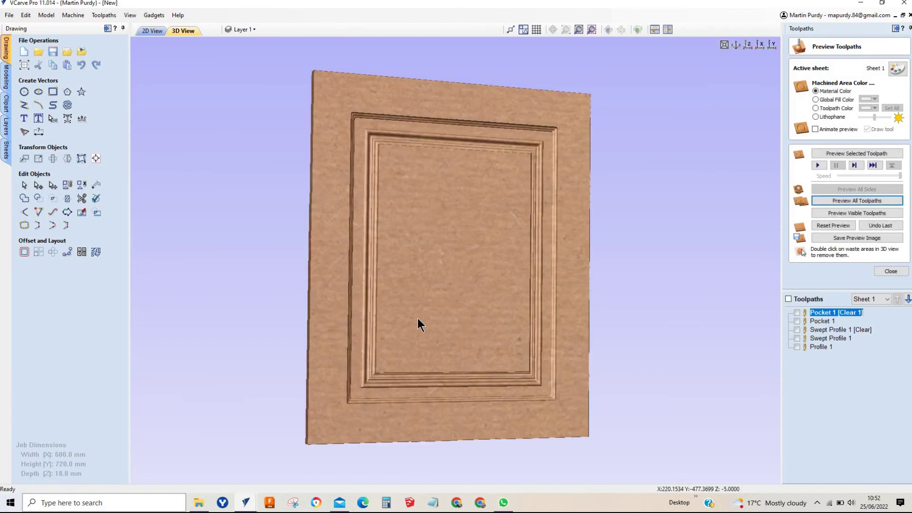
scroll(418, 318, down, 2)
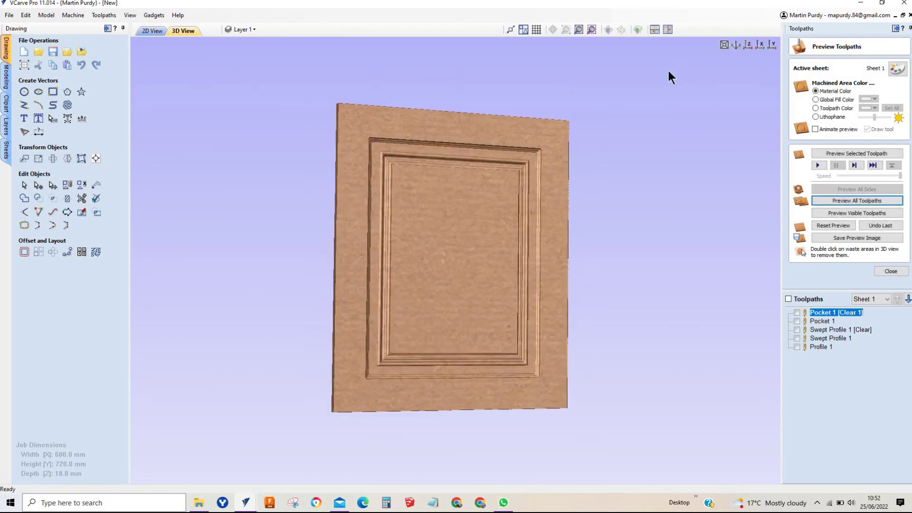